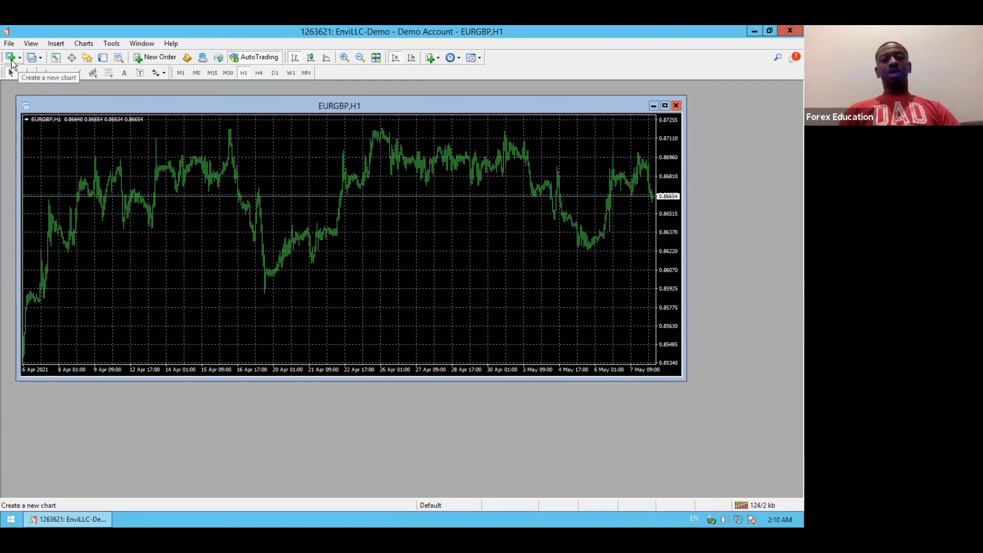
# Maximize the EURGBP chart and apply the Blackout template to it.
pyautogui.click(11, 59)
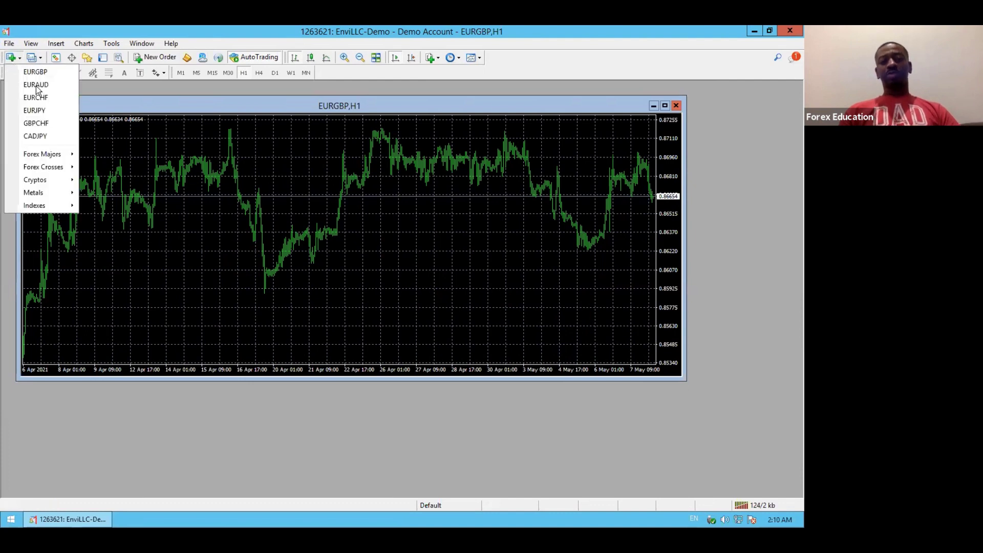
pyautogui.click(201, 253)
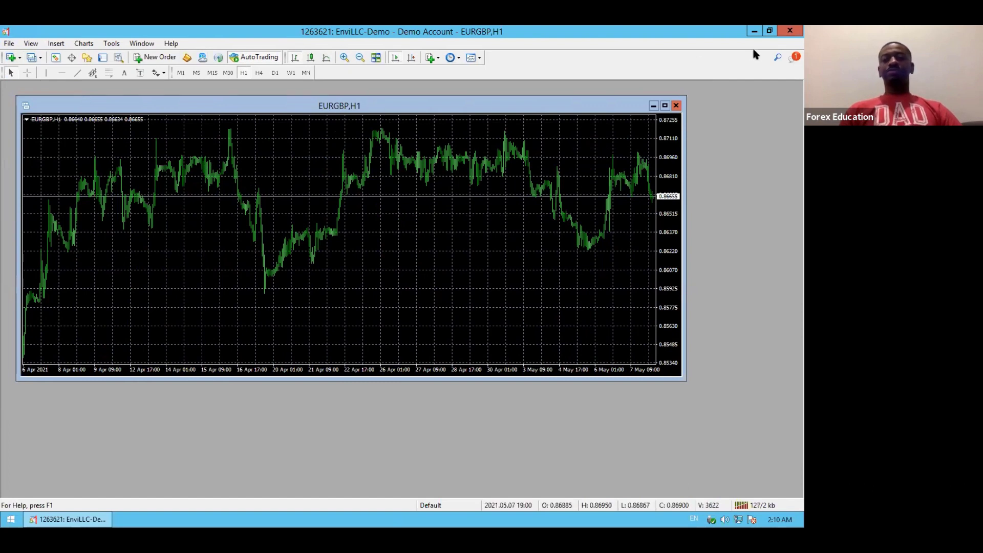
pyautogui.click(665, 105)
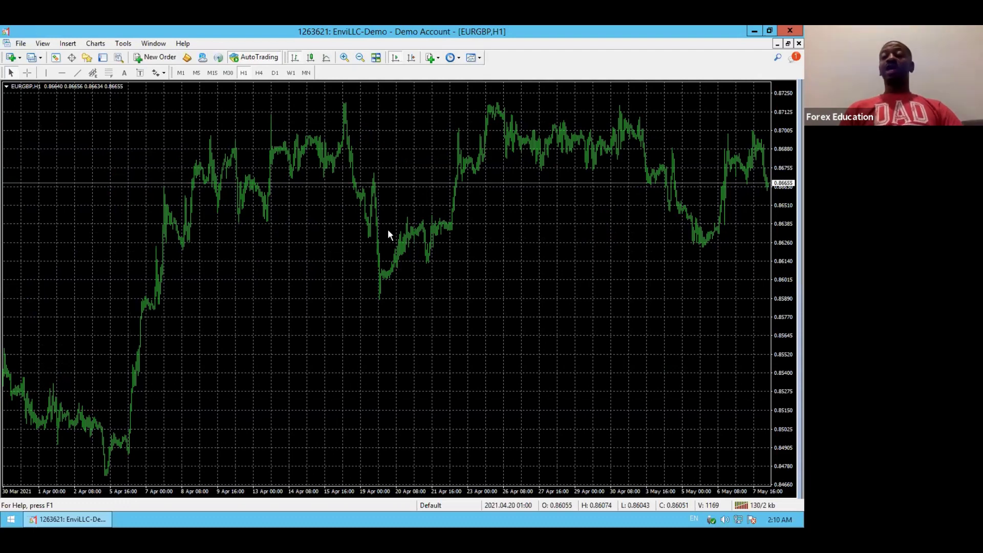
pyautogui.click(479, 59)
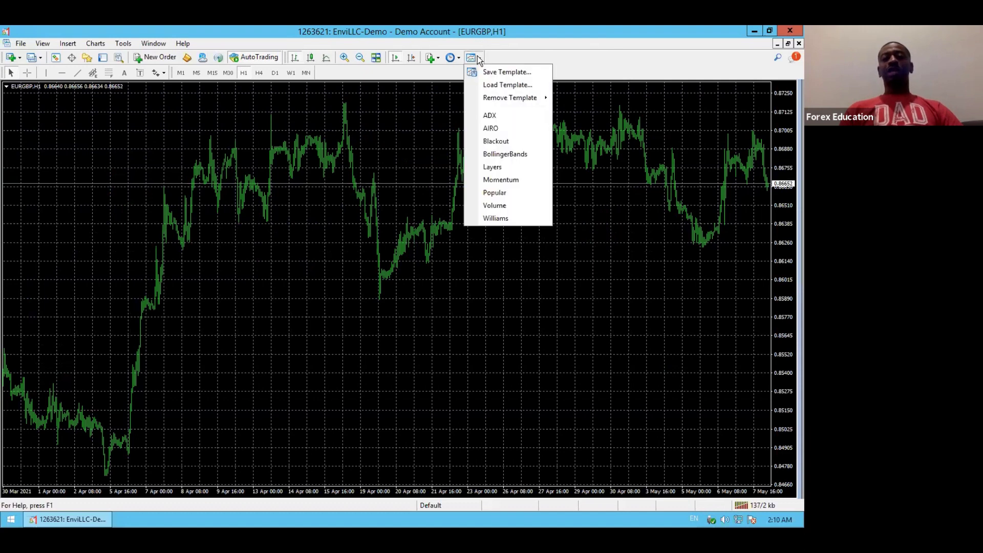
pyautogui.click(508, 144)
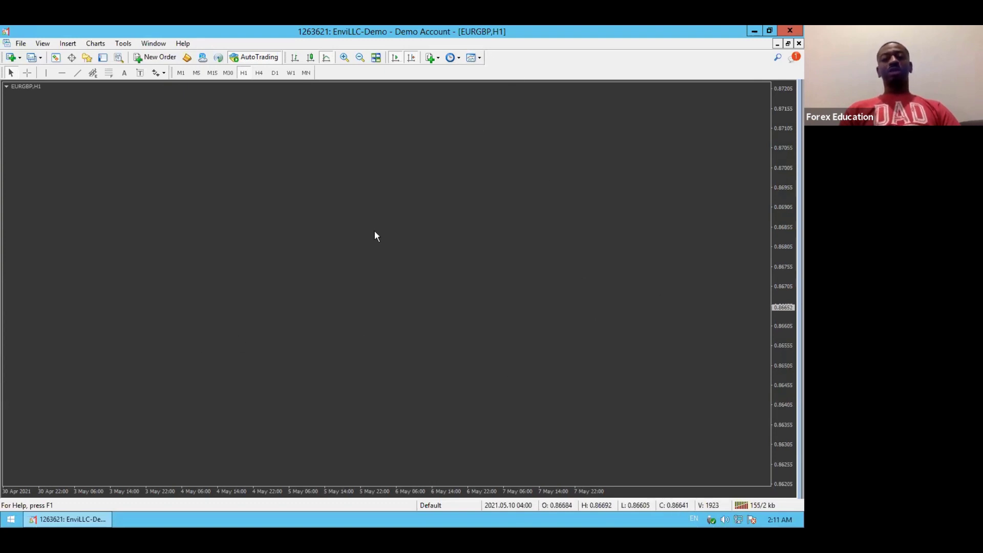
# Show the Navigator with Accounts and Indicators collapsed, and open the Airo Dashboard expert advisor's settings for the chart.
pyautogui.click(85, 60)
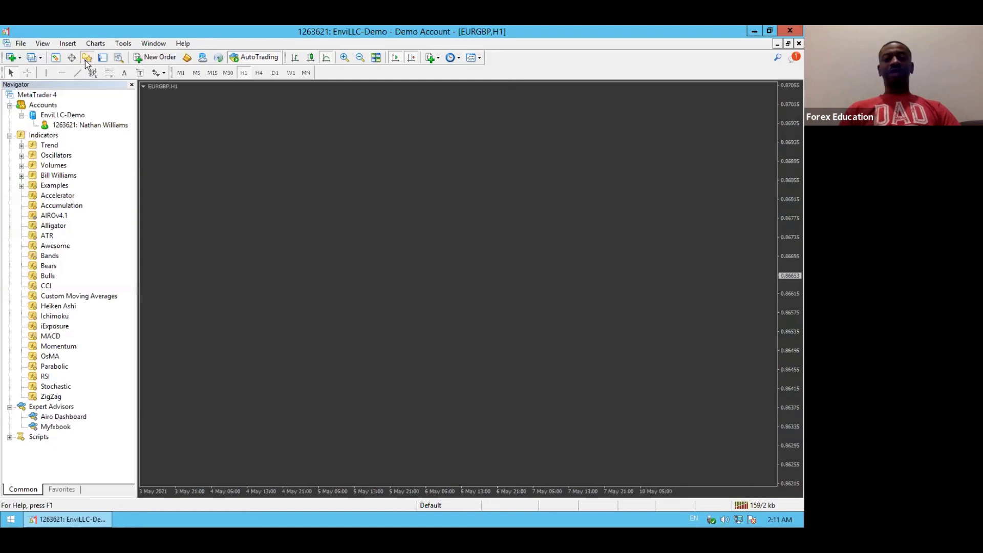
pyautogui.click(9, 106)
pyautogui.click(9, 115)
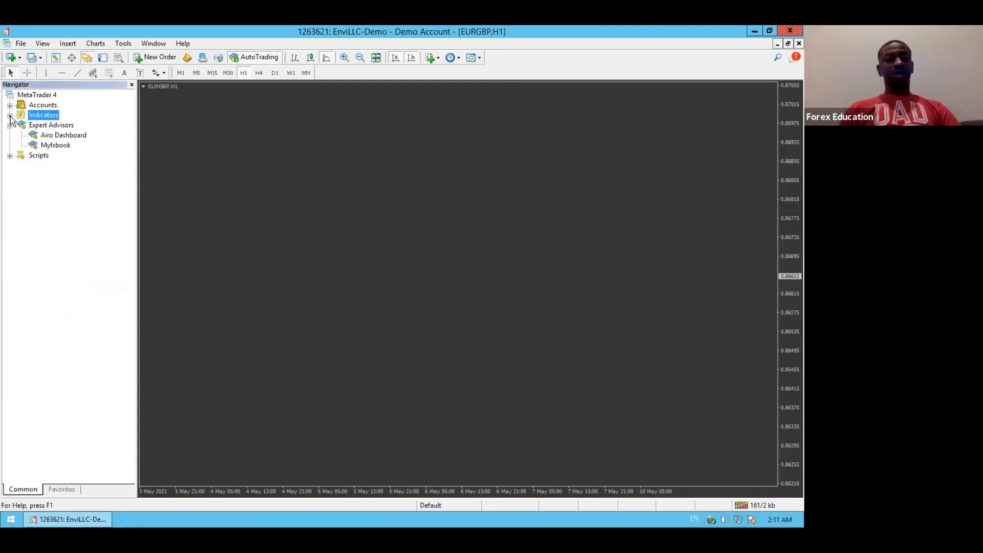
pyautogui.click(9, 125)
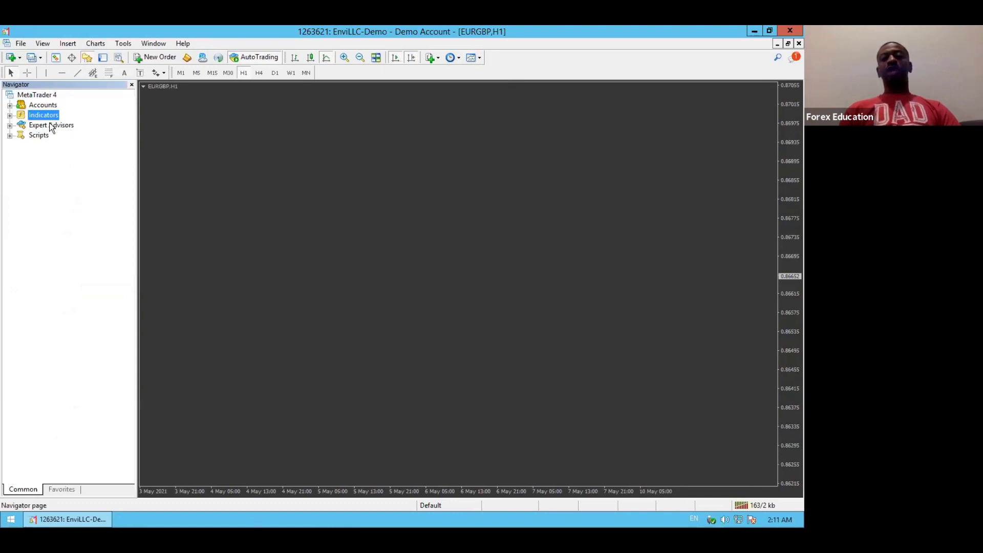
pyautogui.click(9, 126)
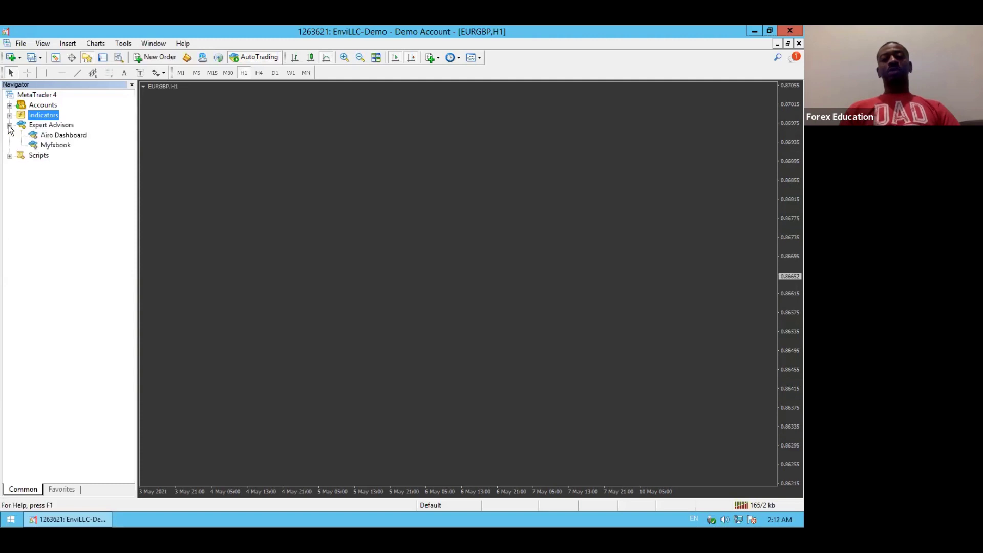
pyautogui.doubleClick(62, 136)
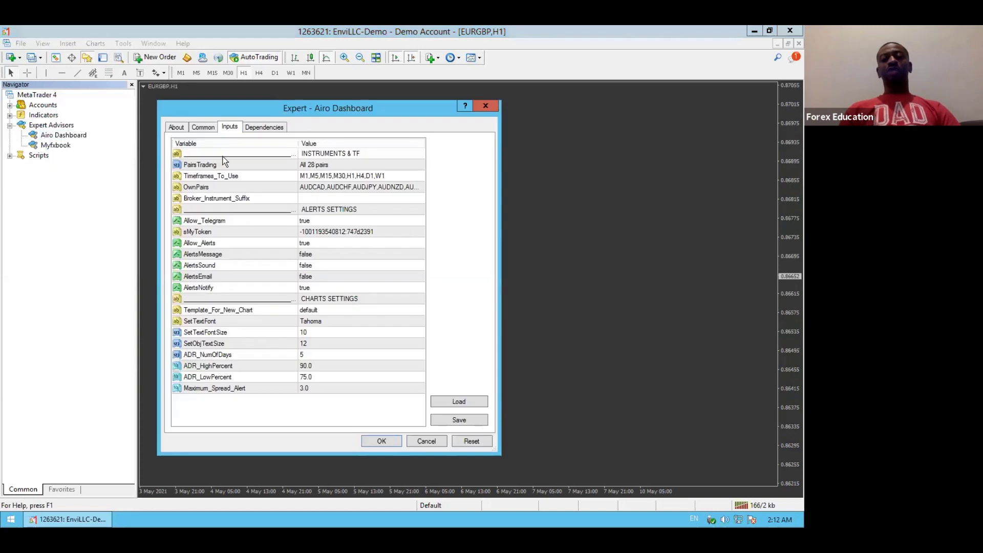
# Review the Airo Dashboard expert's common options, input variables and dependencies.
pyautogui.click(204, 128)
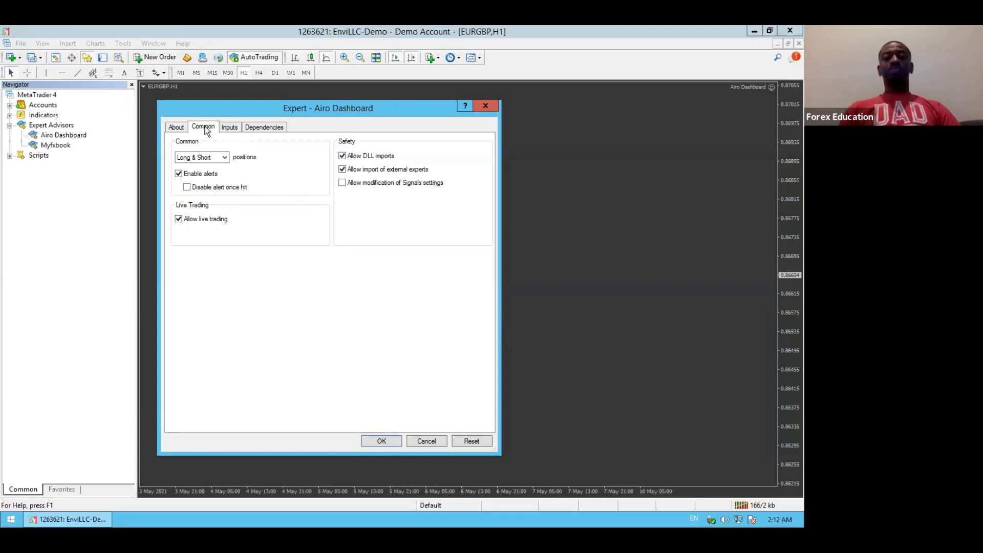
pyautogui.click(229, 127)
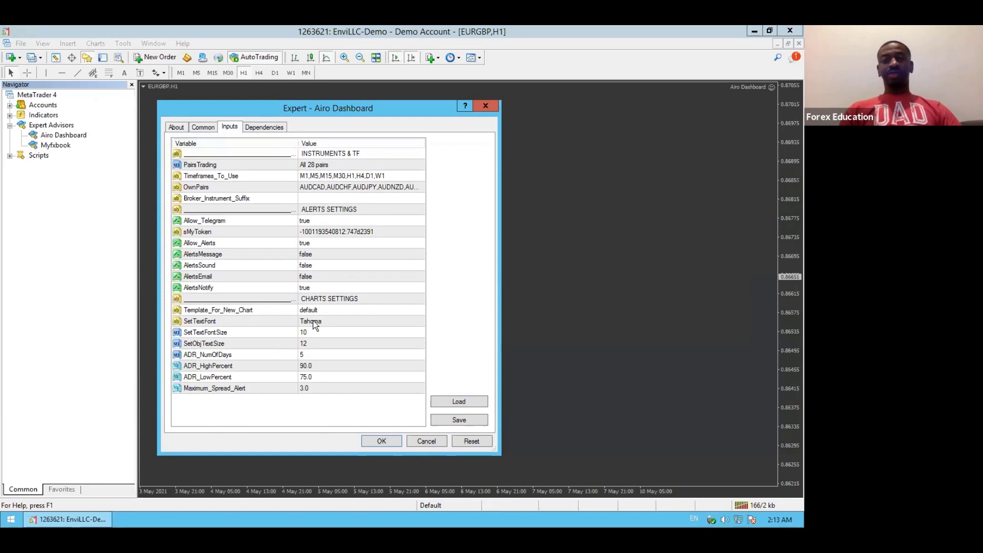
pyautogui.click(267, 128)
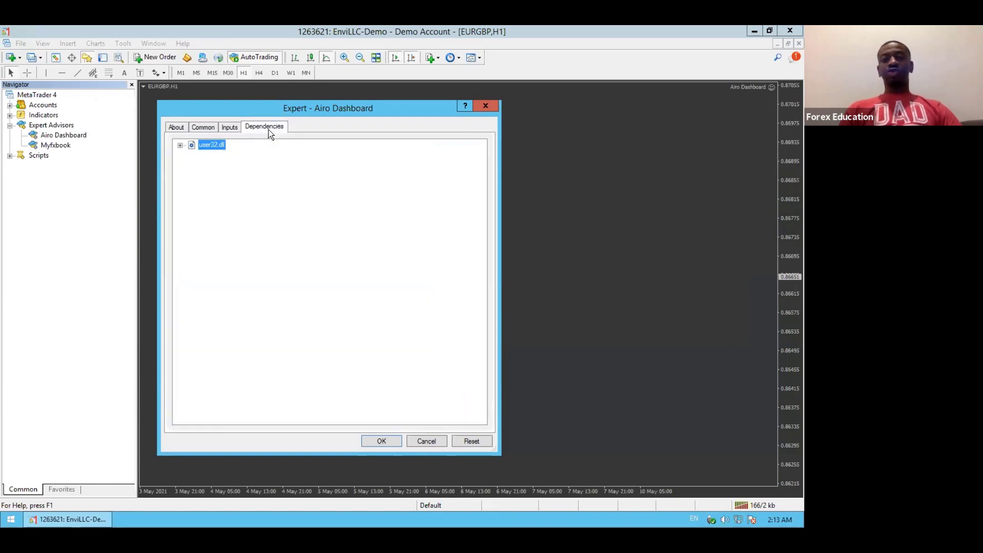
pyautogui.click(230, 127)
pyautogui.click(203, 127)
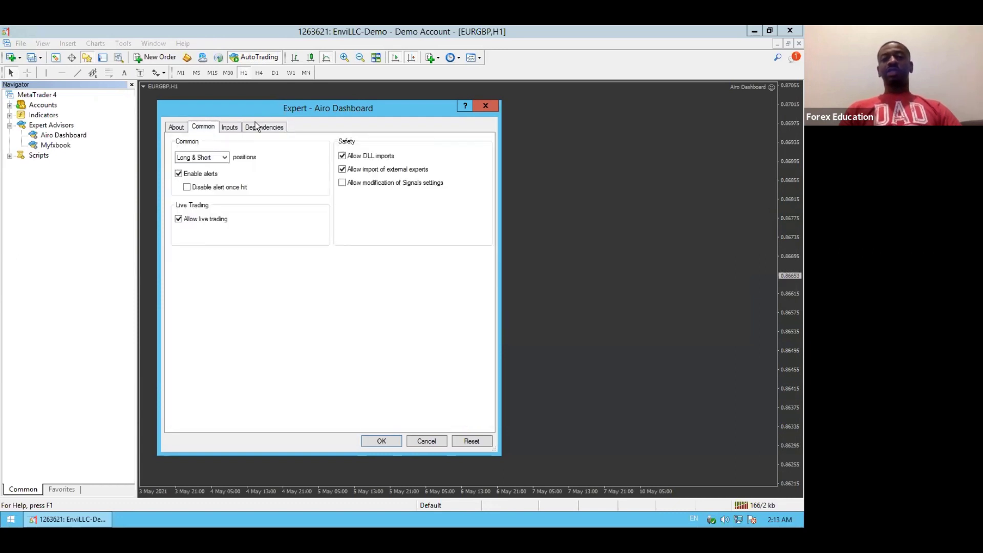
# Set the expert's PairsTrading input to Own Pair list.
pyautogui.click(225, 125)
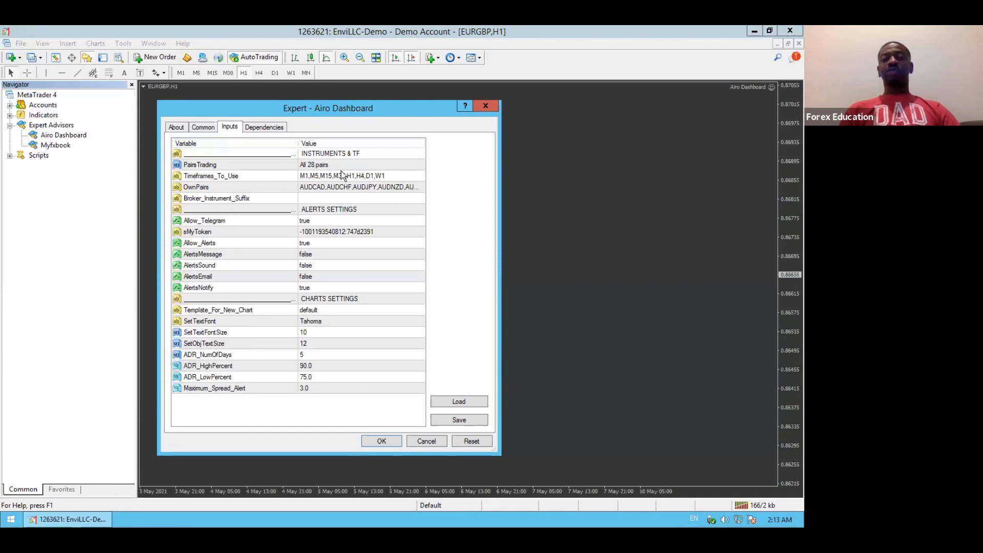
pyautogui.doubleClick(329, 164)
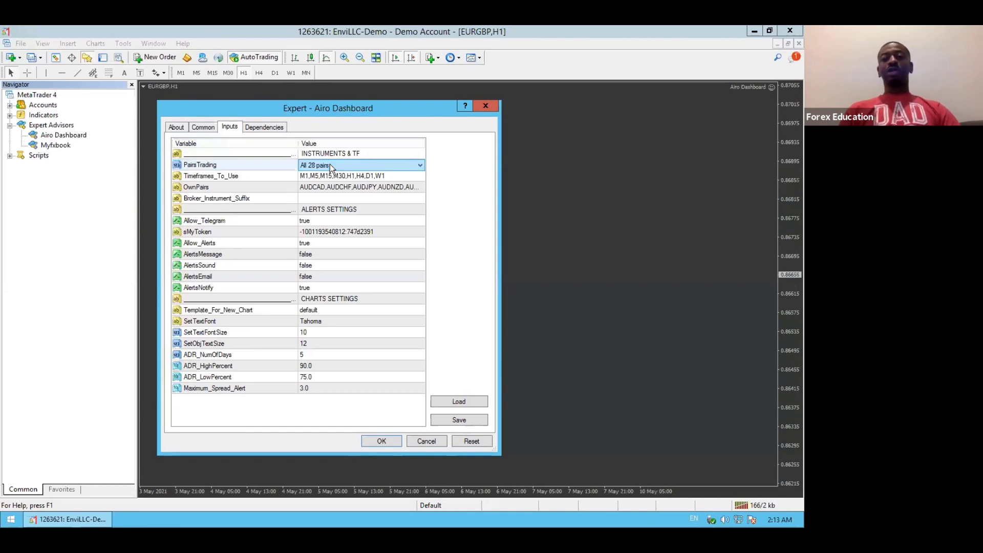
pyautogui.click(419, 165)
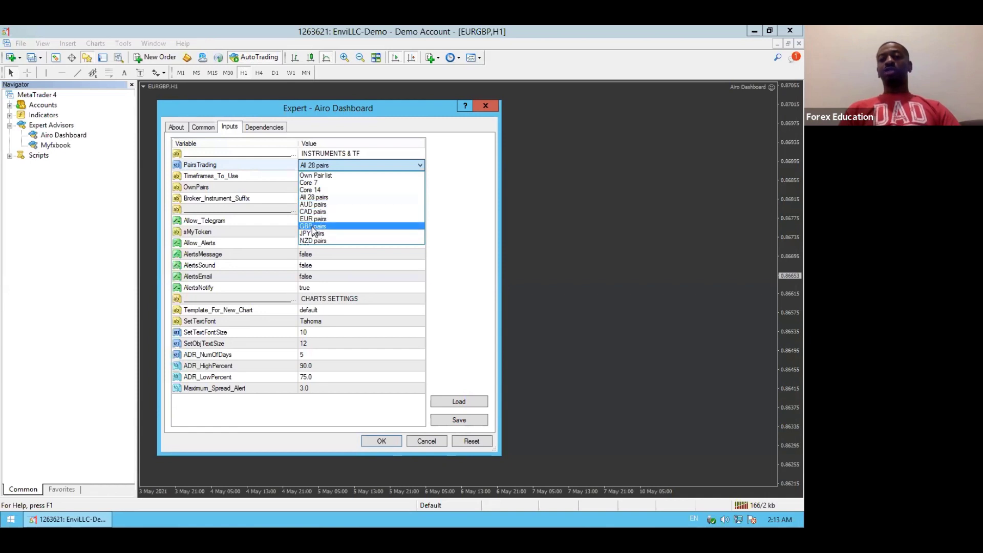
pyautogui.click(323, 177)
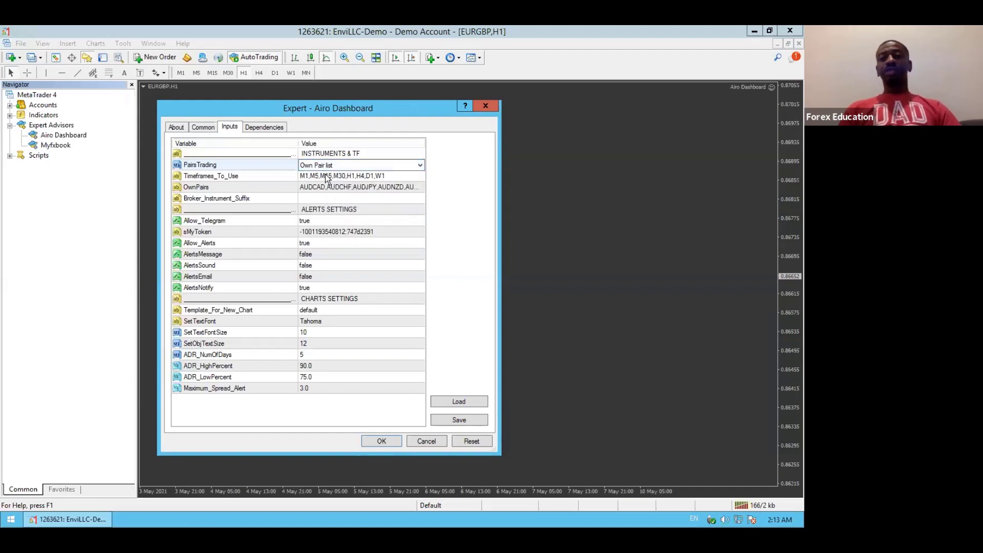
# Trim the Timeframes_To_Use input to M5,M15,H1,H4 by removing M1, M30, D1 and W1.
pyautogui.click(326, 177)
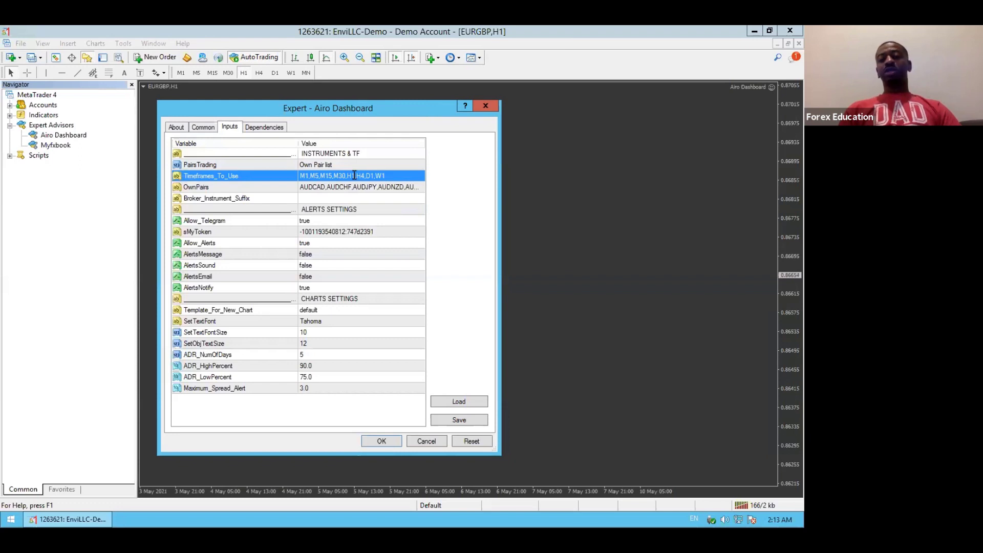
pyautogui.click(351, 176)
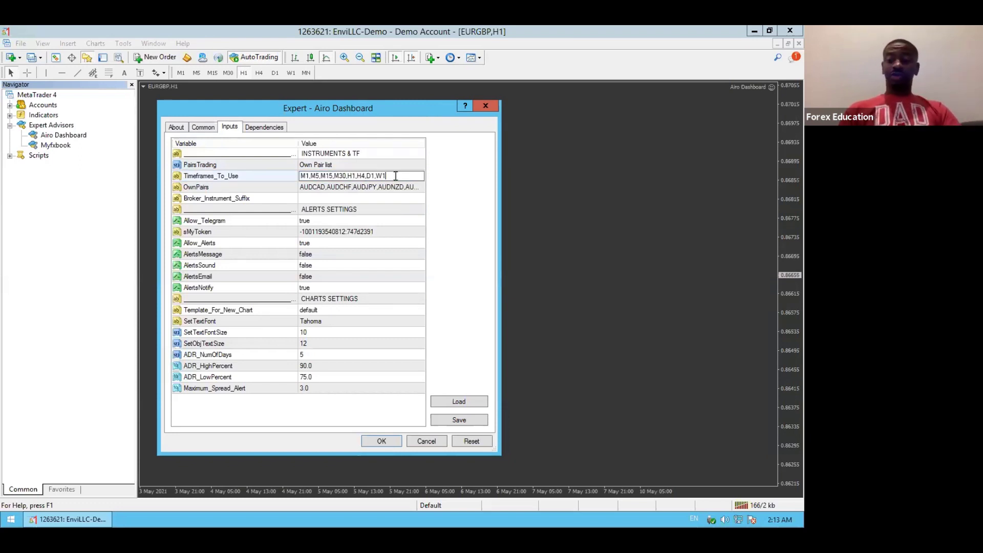
pyautogui.press('BackSpace')
pyautogui.press('BackSpace')
pyautogui.press('BackSpace')
pyautogui.press('BackSpace')
pyautogui.press('BackSpace')
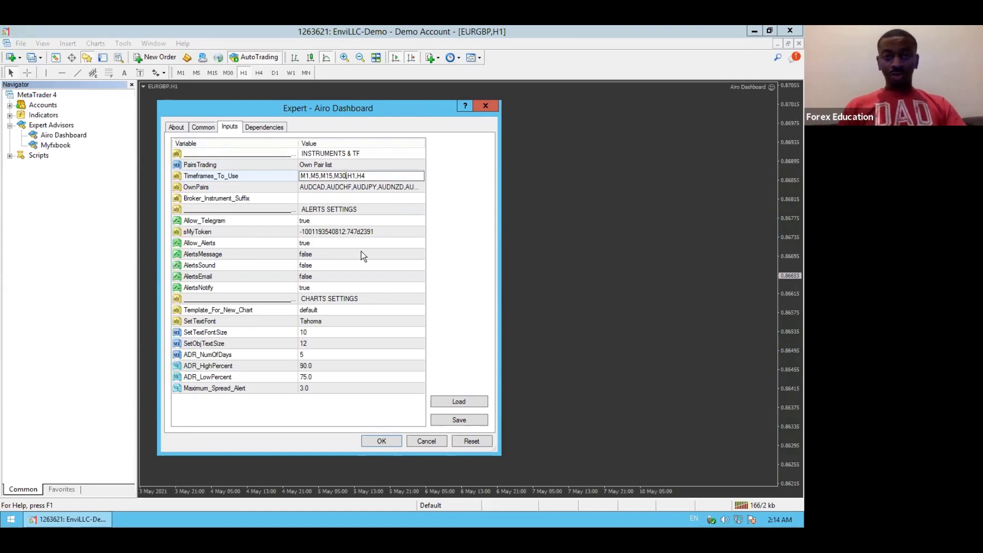
pyautogui.press('BackSpace')
pyautogui.press('BackSpace')
pyautogui.press('BackSpace')
pyautogui.press('BackSpace')
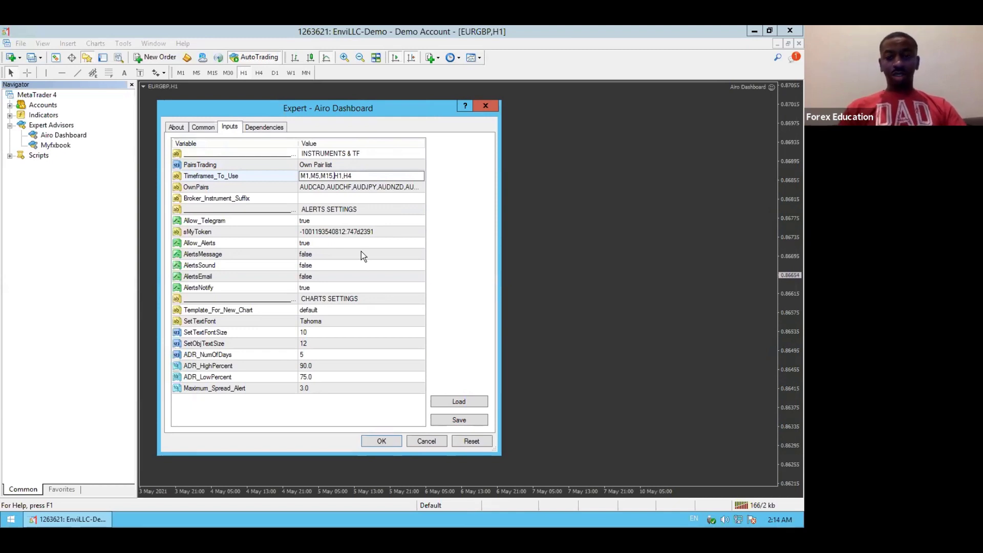
pyautogui.press('Left')
pyautogui.press('Left')
pyautogui.press('Left')
pyautogui.press('Left')
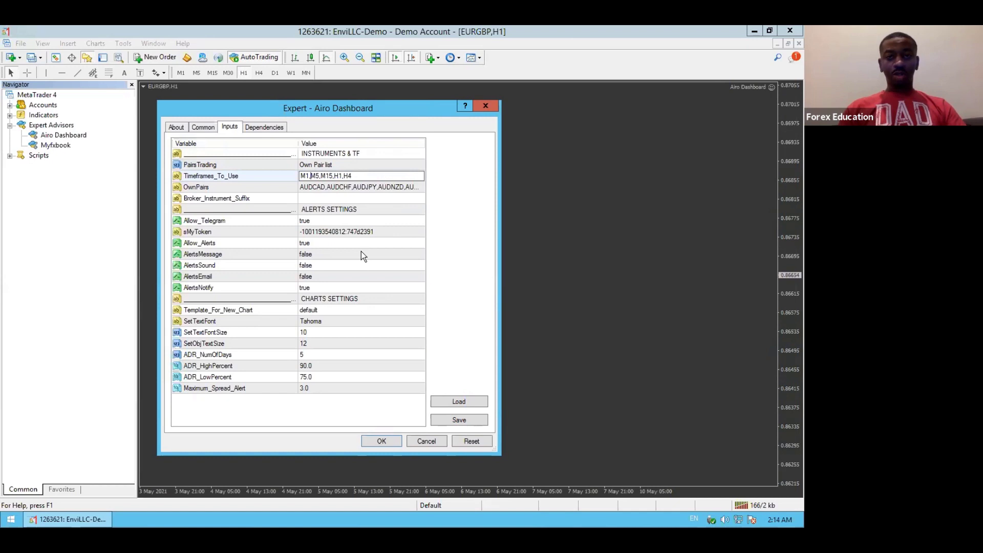
pyautogui.press('BackSpace')
pyautogui.press('BackSpace')
pyautogui.press('BackSpace')
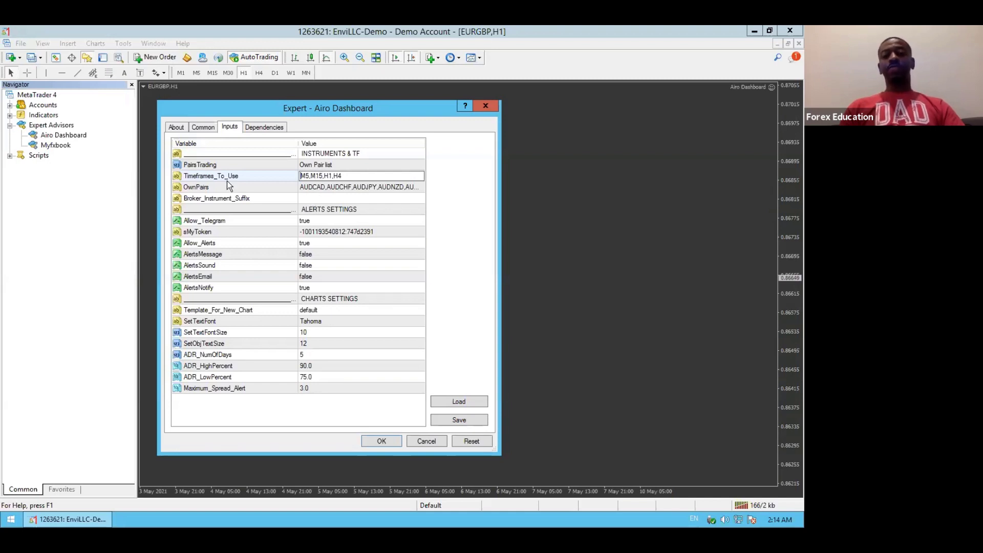
# Clear the entire default pair list from the OwnPairs input.
pyautogui.click(337, 188)
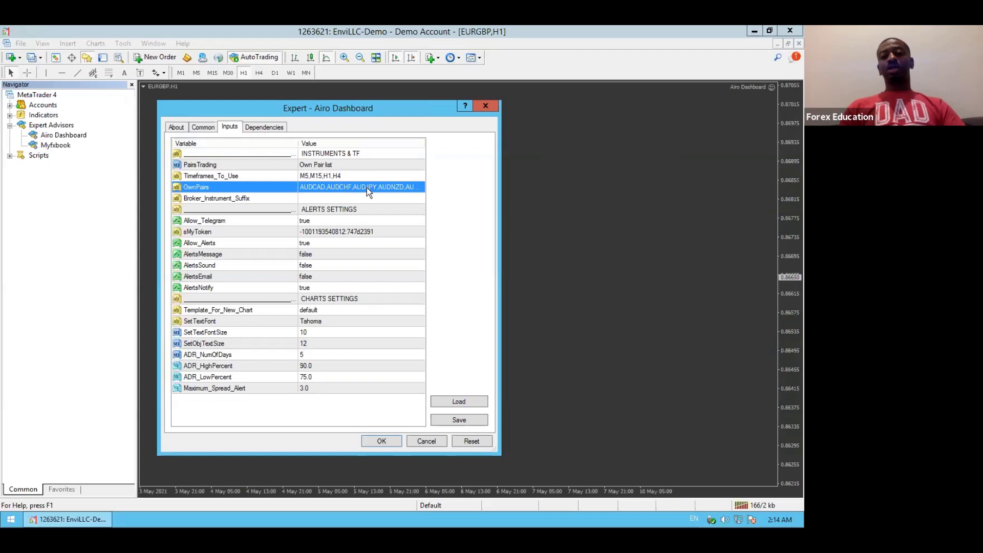
pyautogui.click(367, 187)
pyautogui.moveTo(368, 188); pyautogui.dragTo(406, 188)
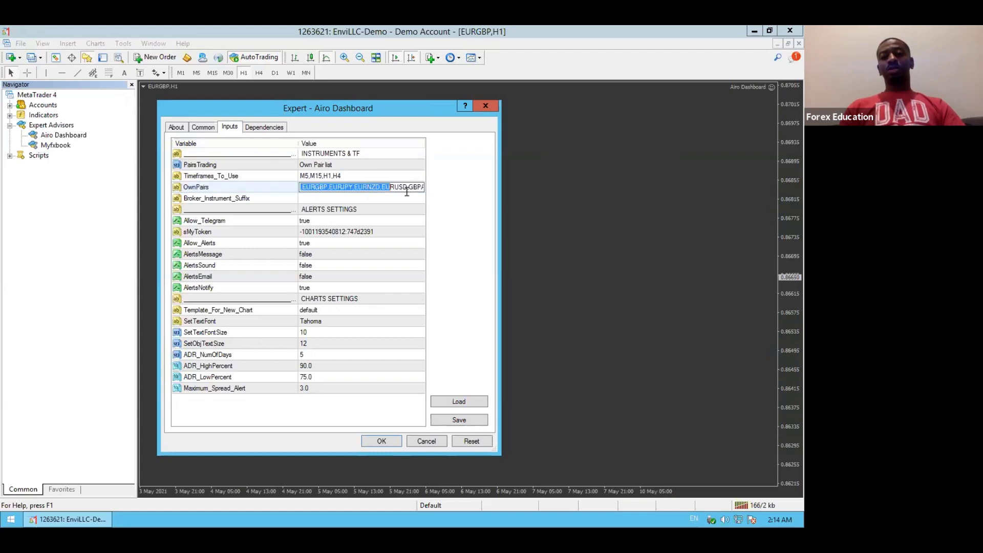
pyautogui.doubleClick(405, 188)
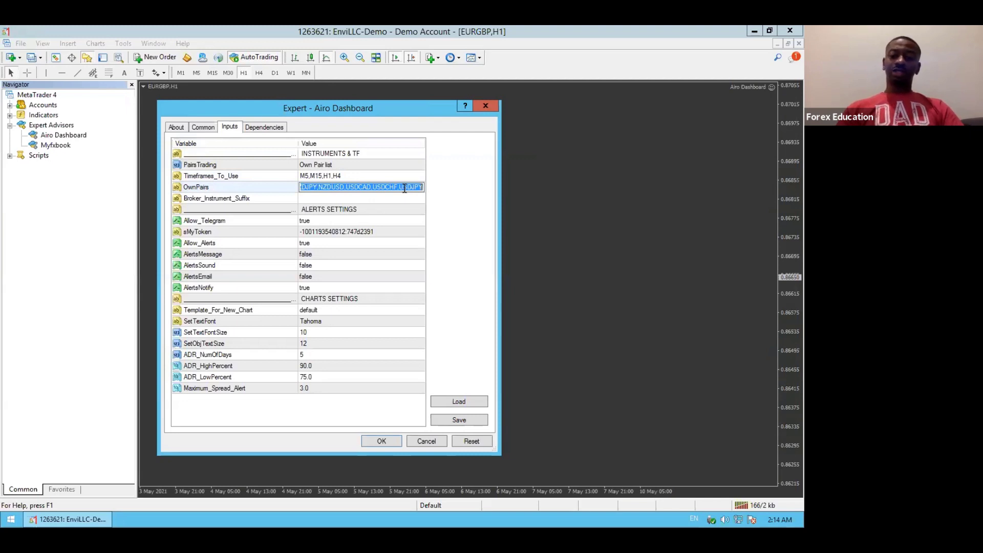
pyautogui.press('BackSpace')
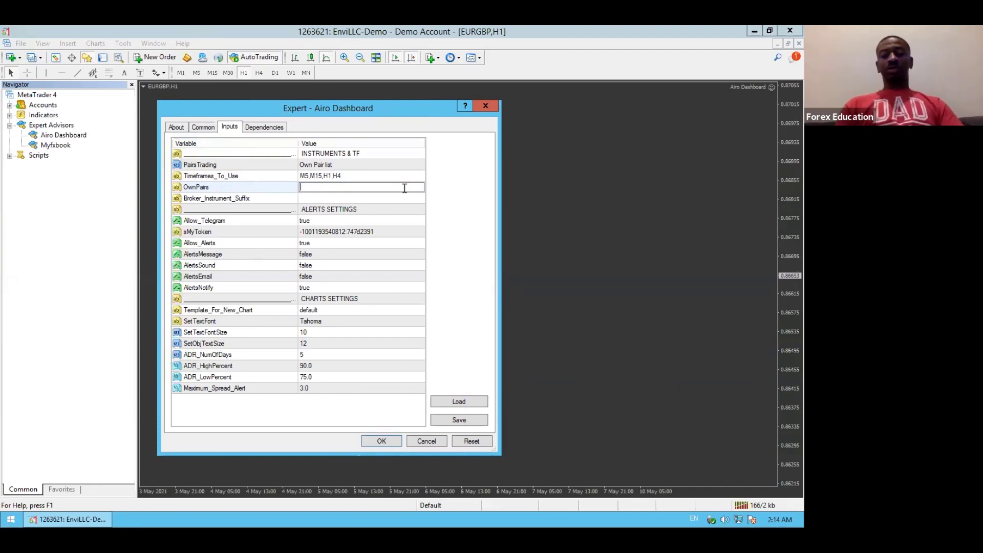
# Enter the pound pairs GBPJPY,GBPUSD,GBPAUD,GBPNZD,GBPCAD,GBPCHF in the OwnPairs input, separated by commas.
pyautogui.write('GBP')
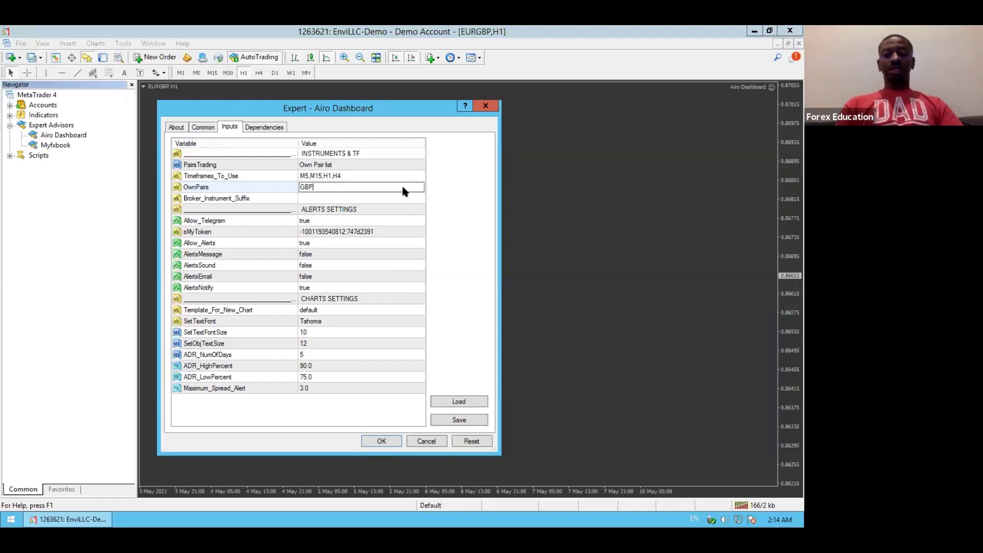
pyautogui.write('JPY')
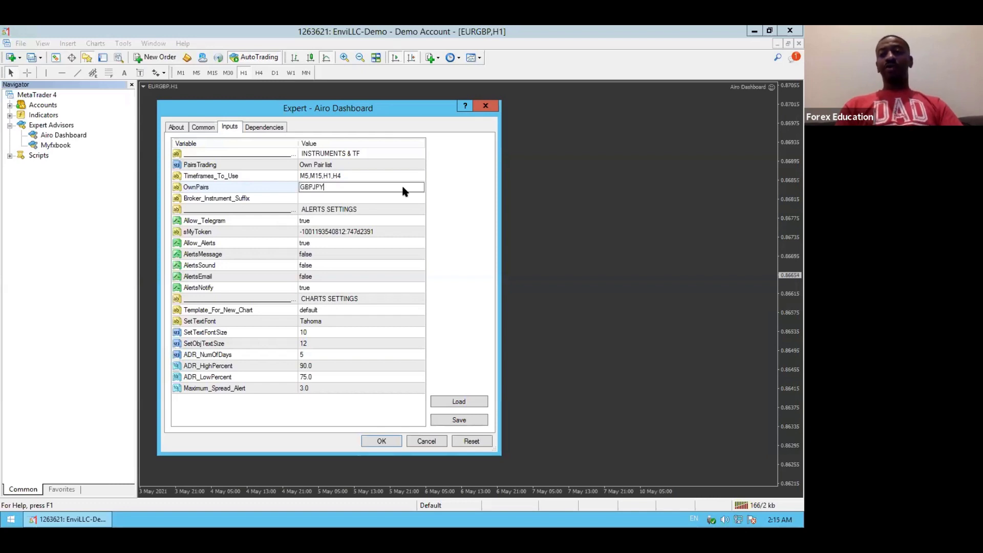
pyautogui.write(',')
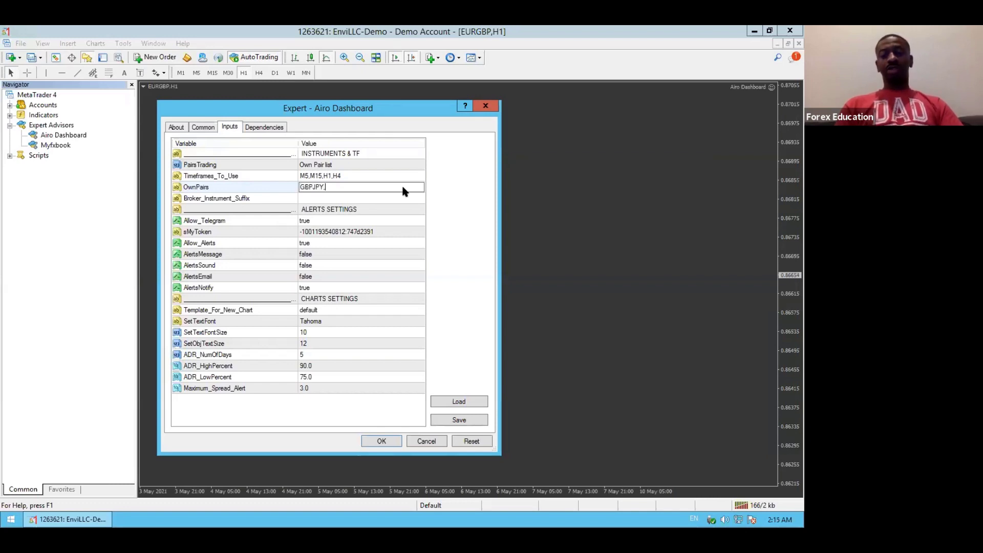
pyautogui.write('GBPUSD')
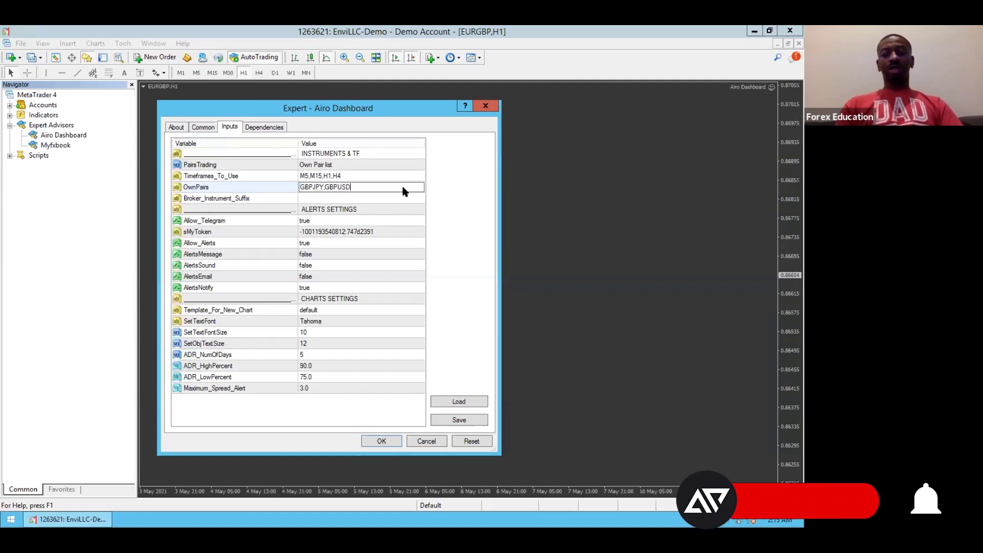
pyautogui.write(',')
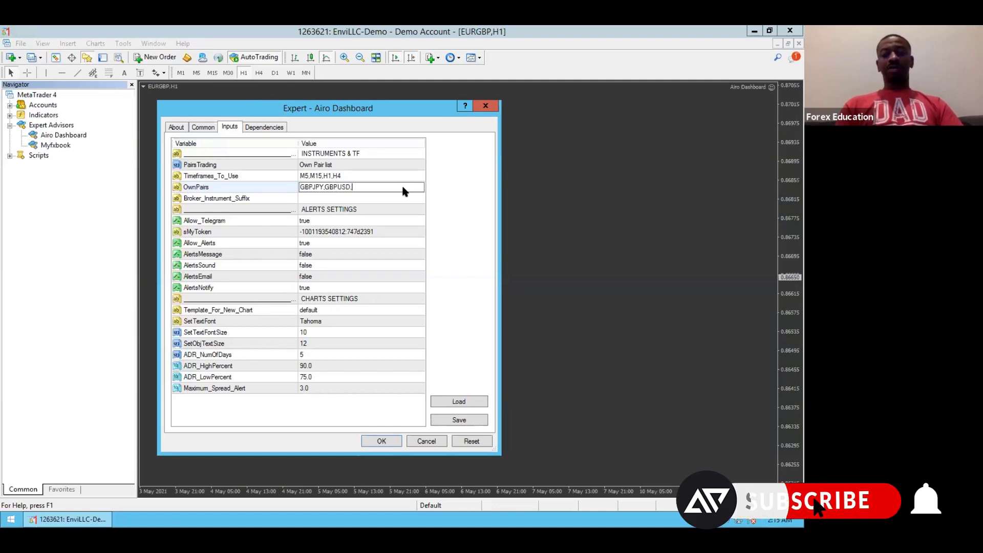
pyautogui.write('GBPAUD')
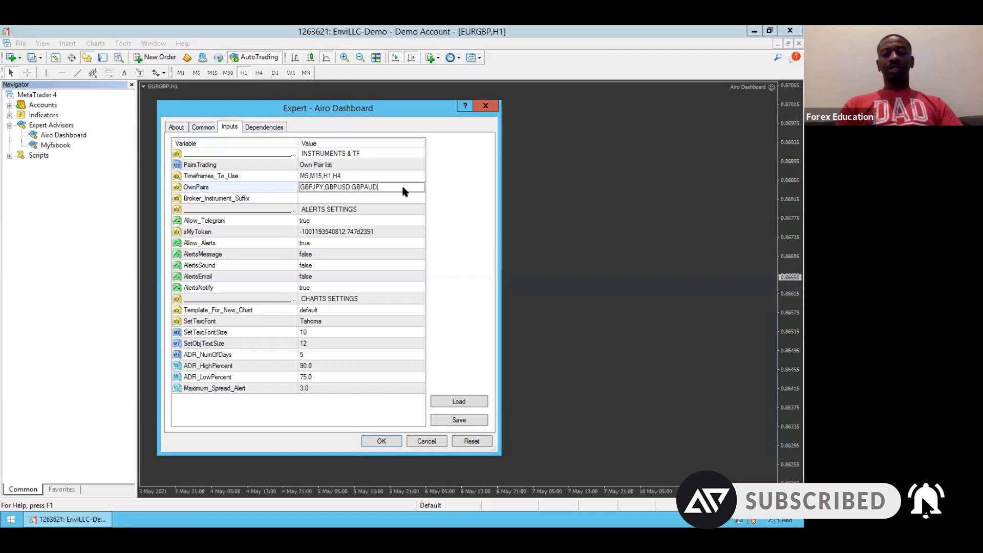
pyautogui.write(',')
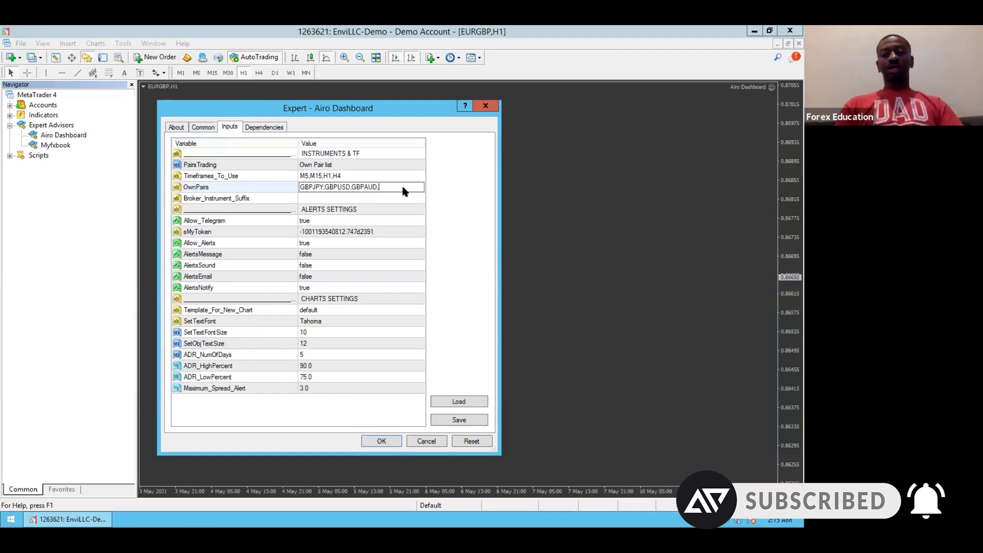
pyautogui.write('GBP')
pyautogui.write('NZ')
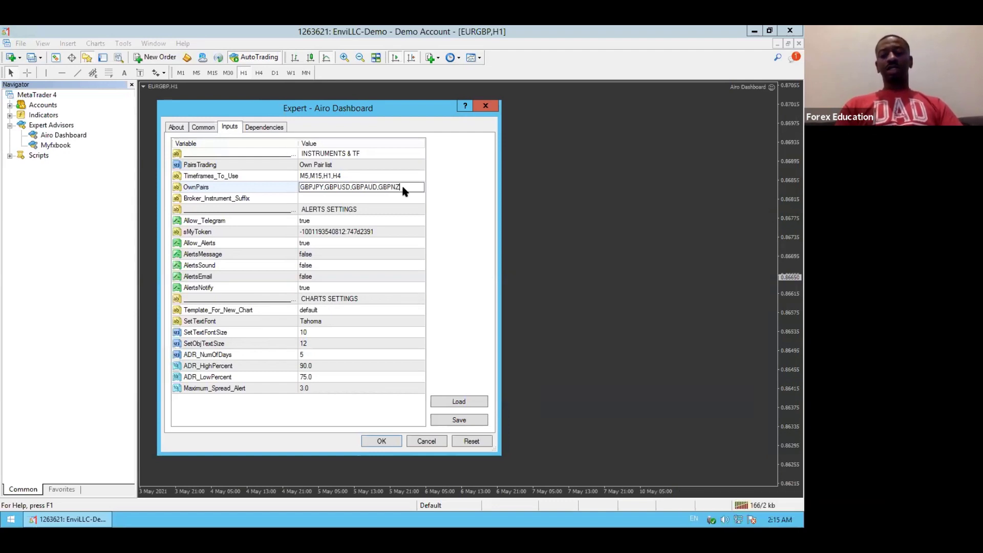
pyautogui.write('D,GBPCAD')
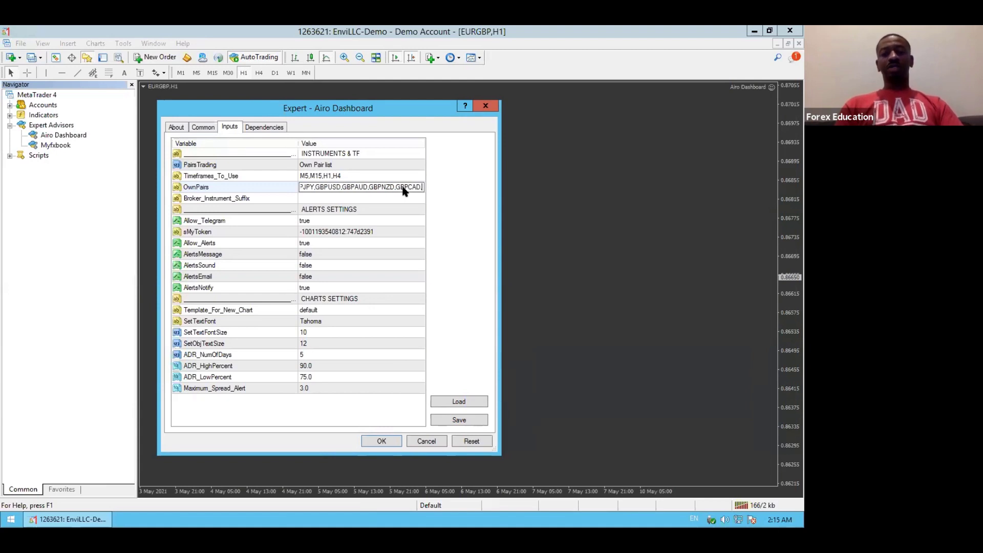
pyautogui.write(',GBPCHF')
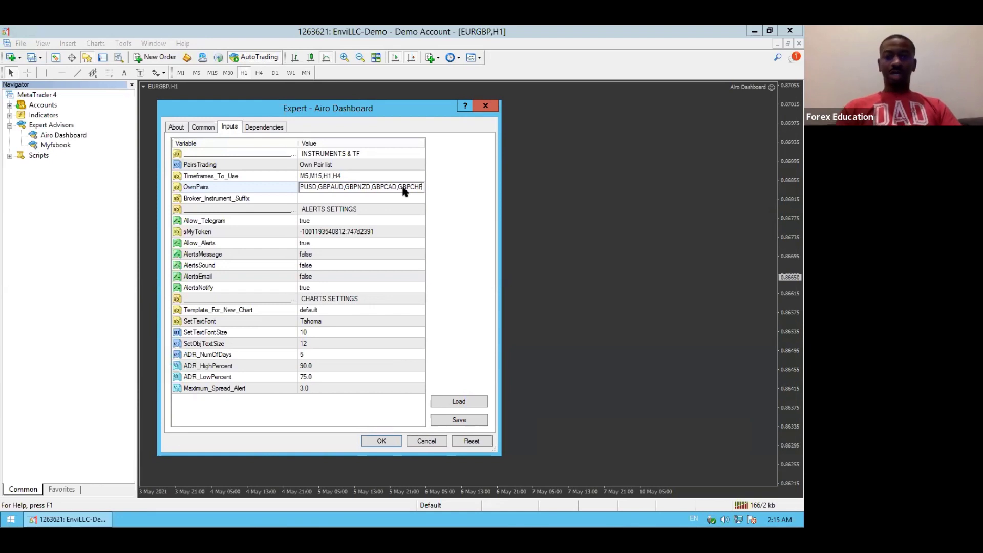
pyautogui.write(',')
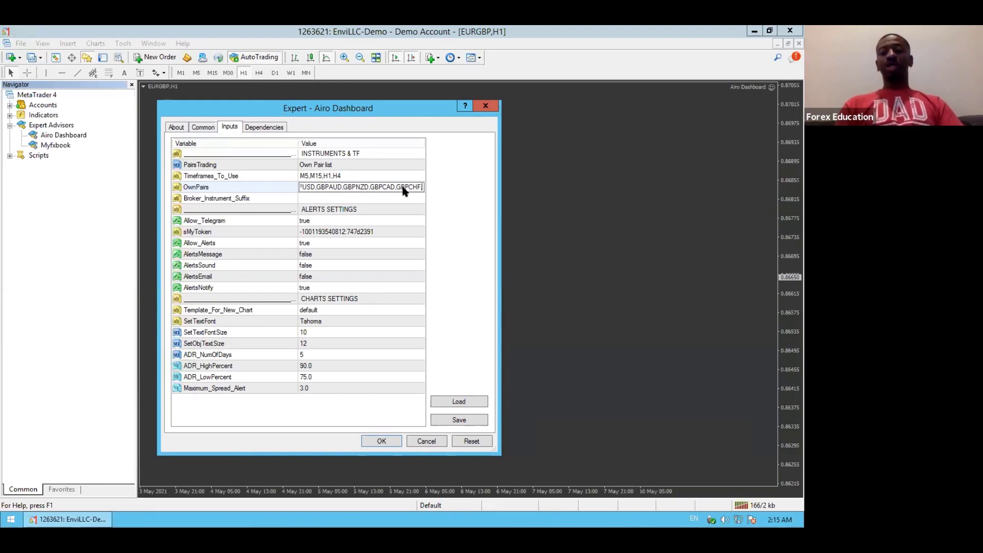
# Append the euro pairs EURGBP,EURAUD,EURNZD,EURJPY to the OwnPairs list.
pyautogui.write('EURGB')
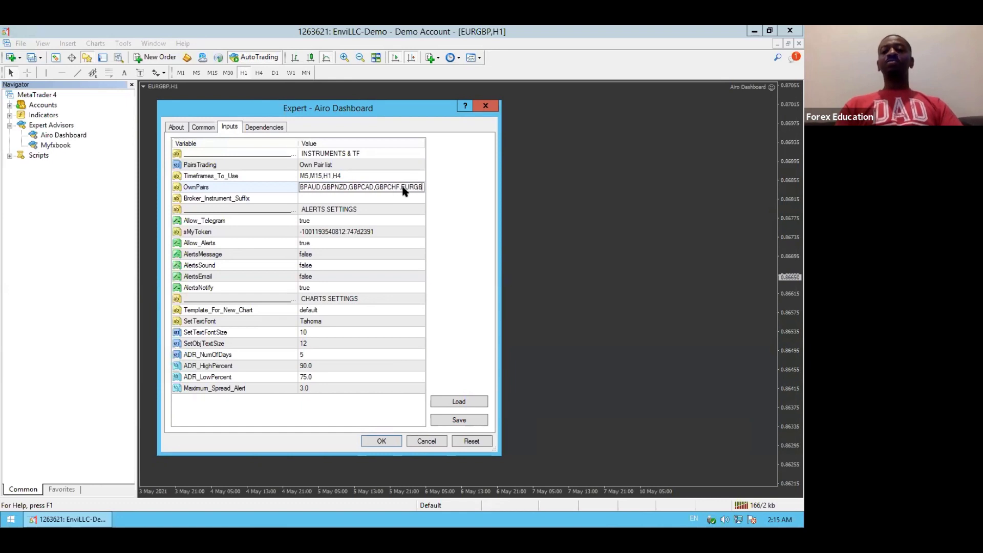
pyautogui.write('P,')
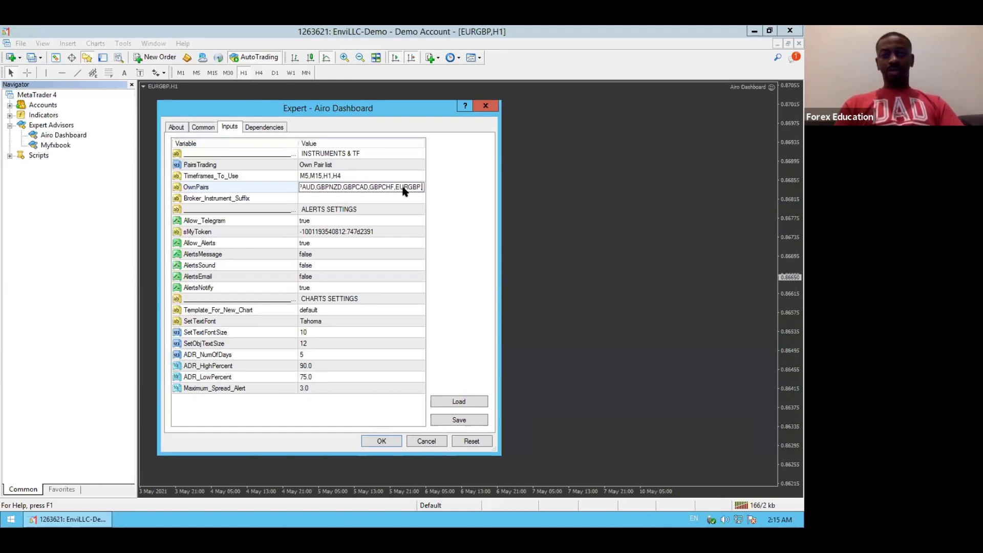
pyautogui.write('EUR')
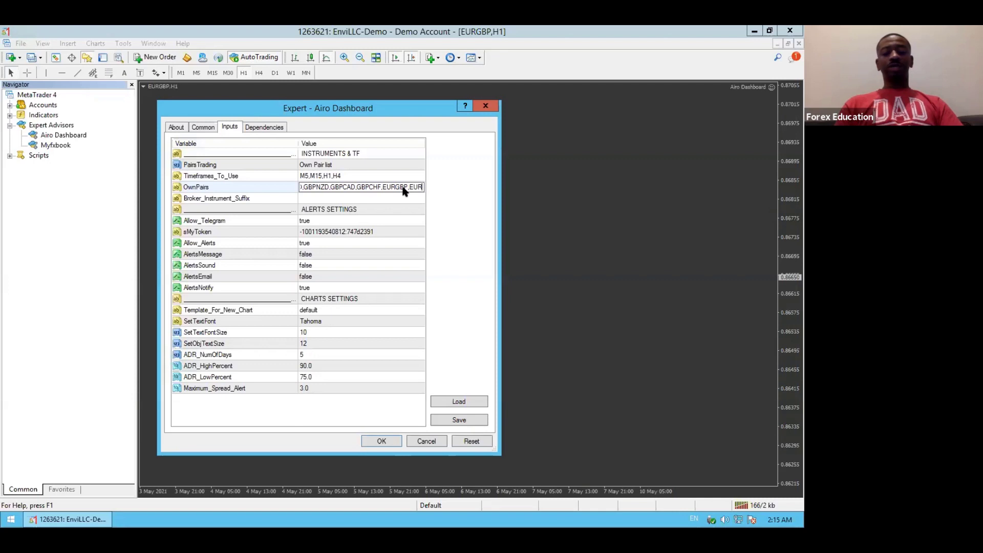
pyautogui.write('AUD,')
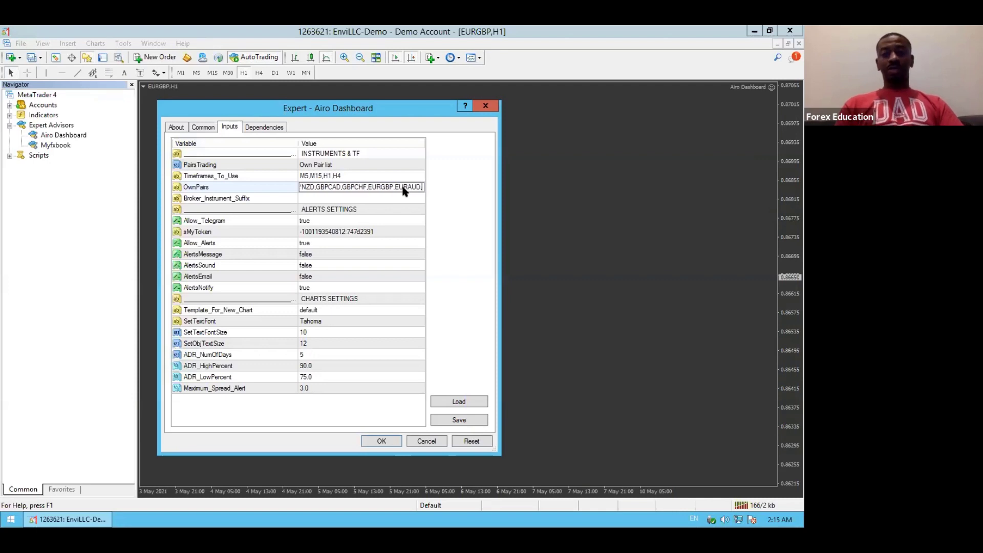
pyautogui.write('EURN')
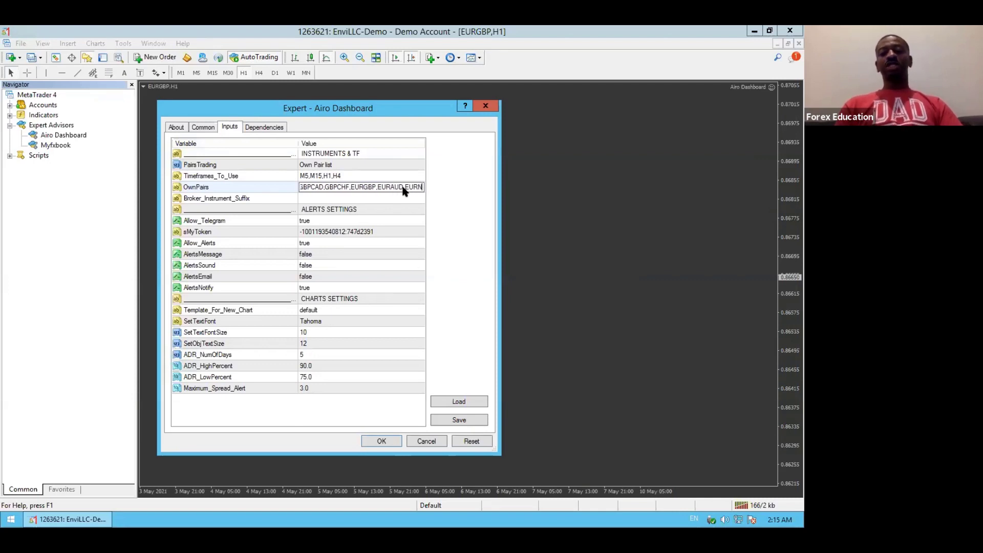
pyautogui.write('ZD')
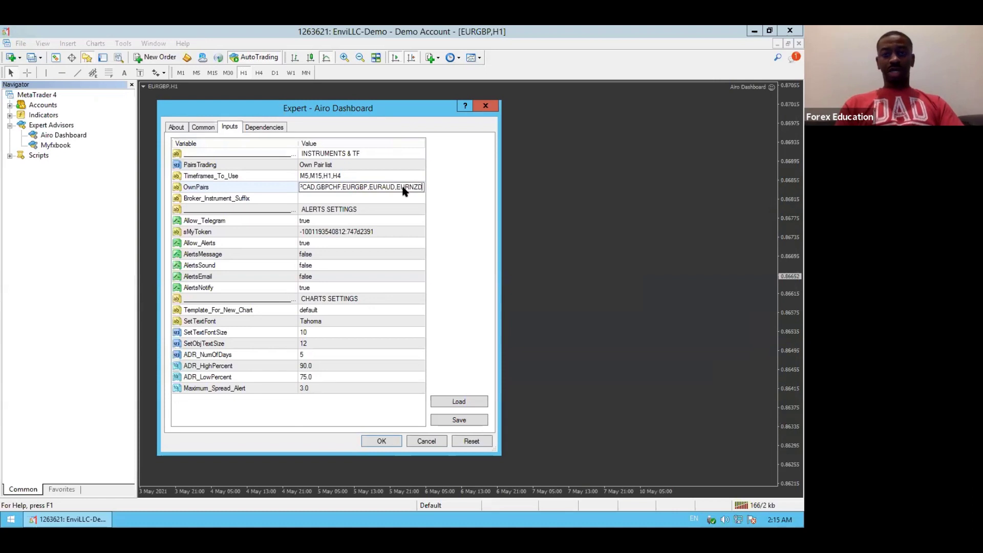
pyautogui.write(',EURJP')
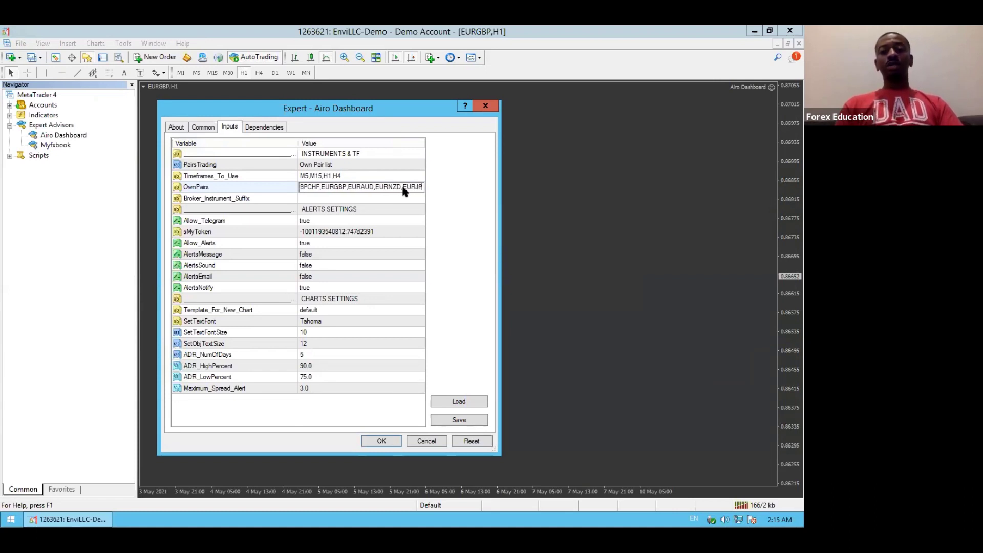
pyautogui.write('Y,')
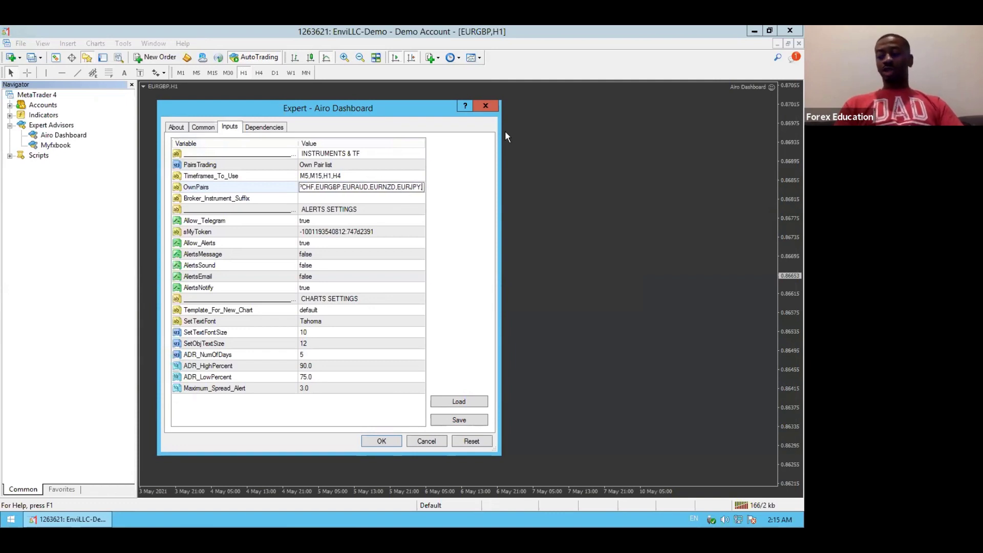
# Append gold and the indices XAUUSD,SPX500,GER30,UK100,JPN225 to the end of the OwnPairs list.
pyautogui.write(' XAU')
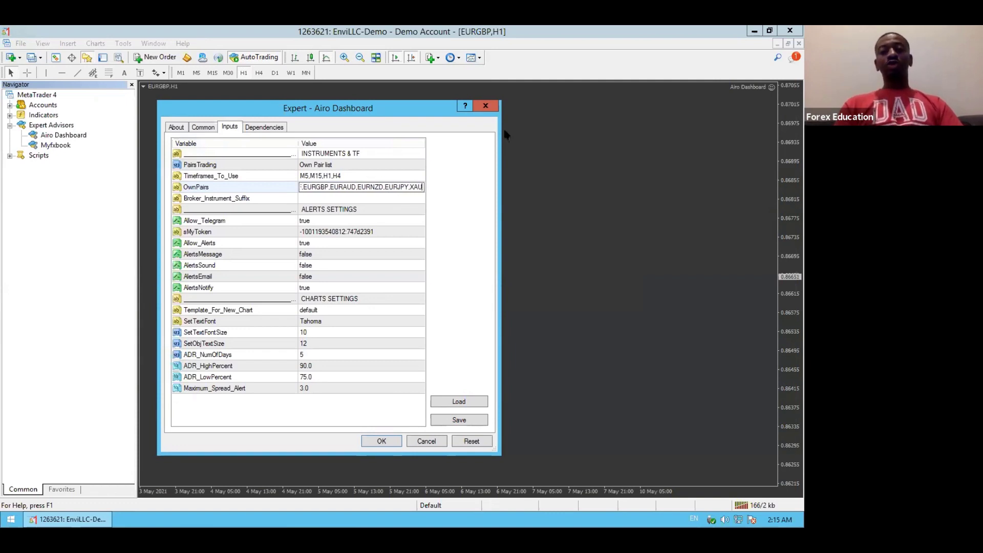
pyautogui.write('SD')
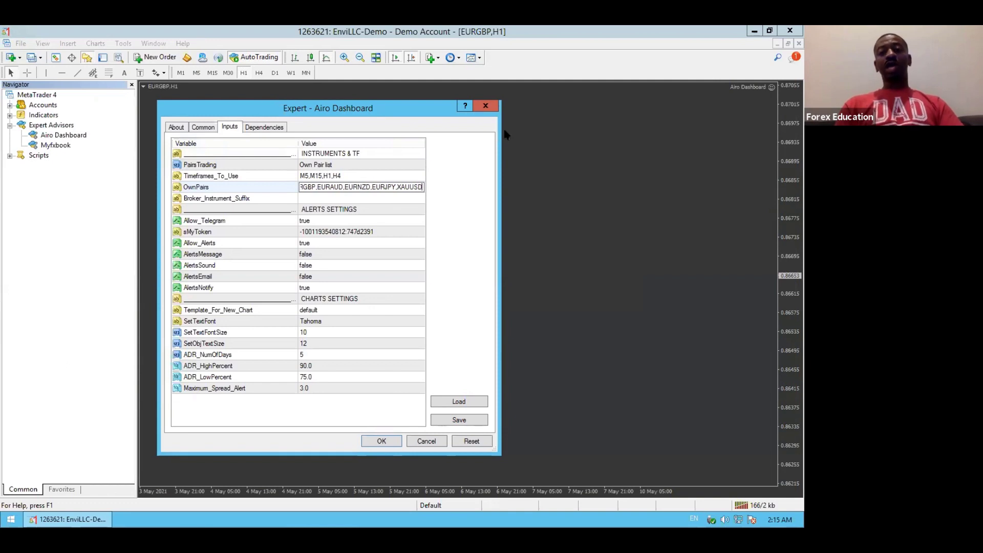
pyautogui.write(',')
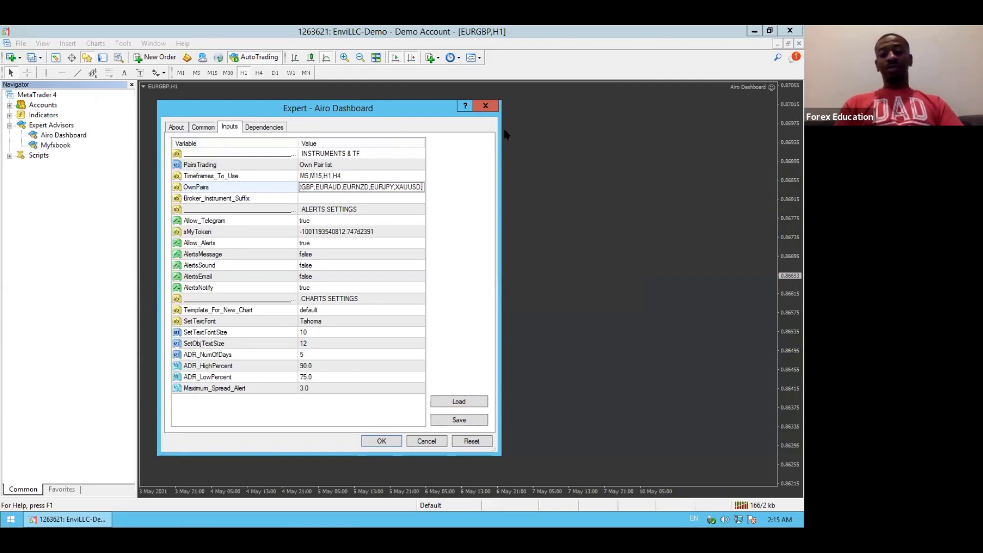
pyautogui.write('SPX500')
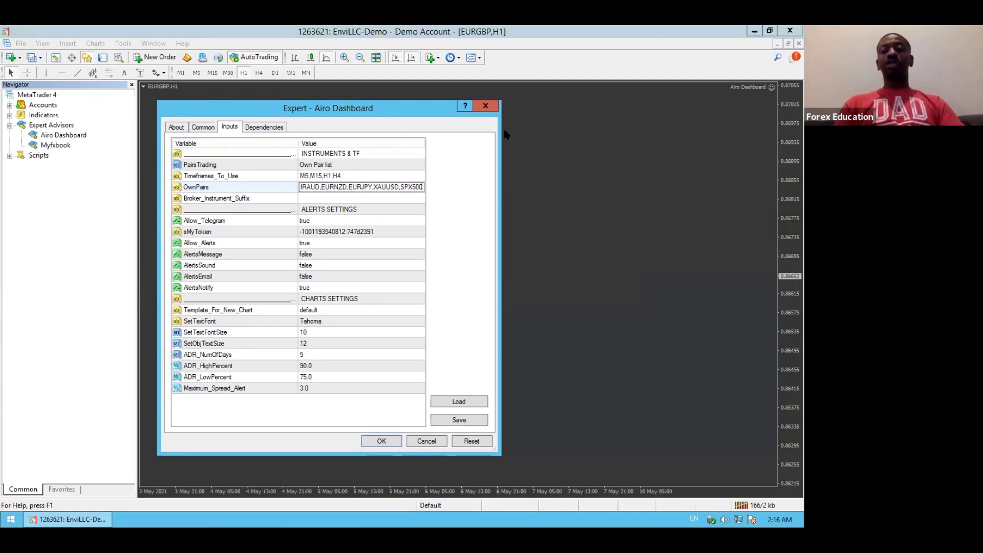
pyautogui.write(',')
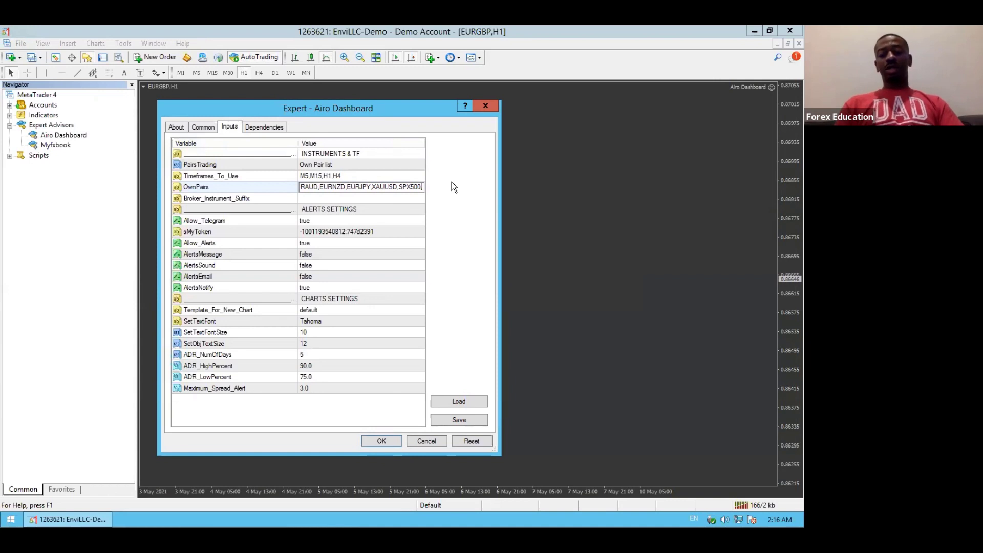
pyautogui.write('GER30')
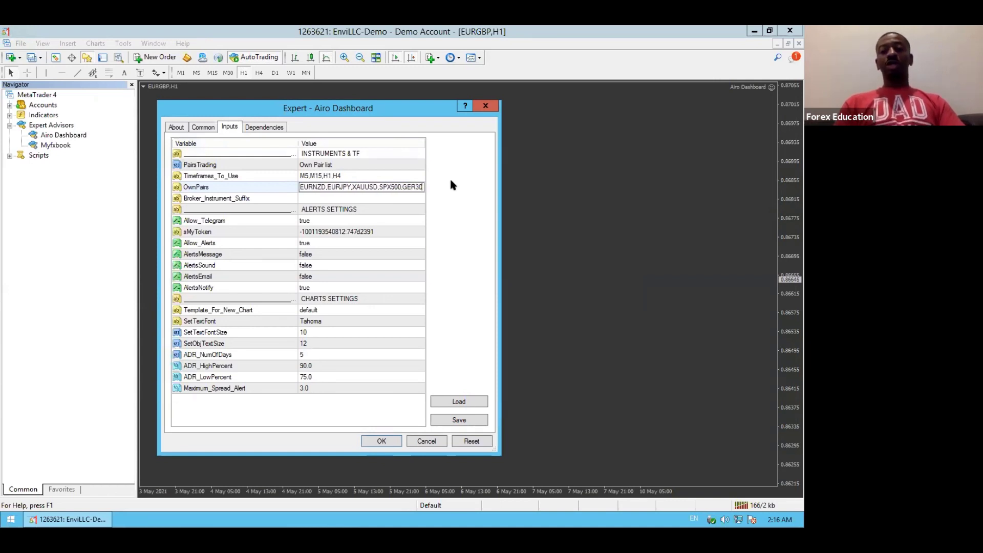
pyautogui.write(',')
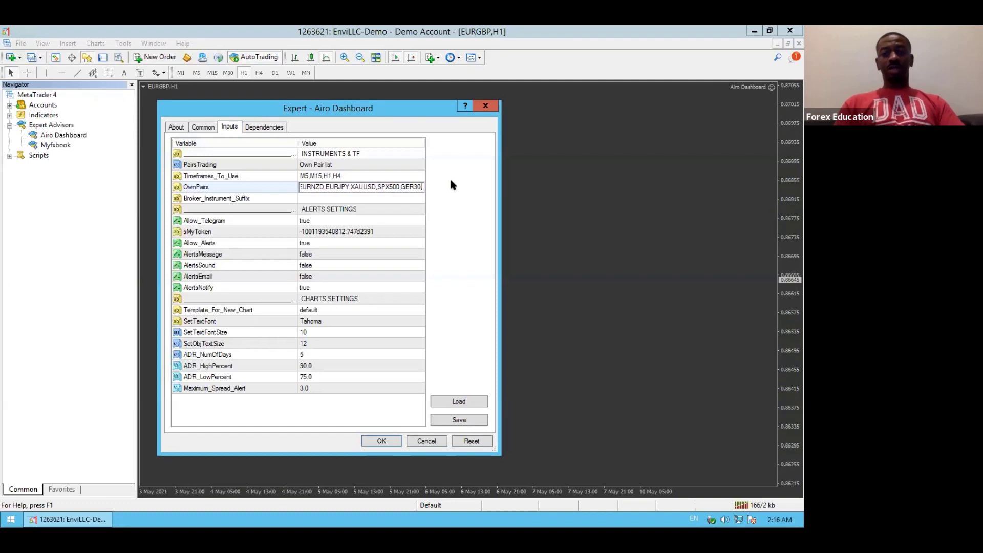
pyautogui.write('U')
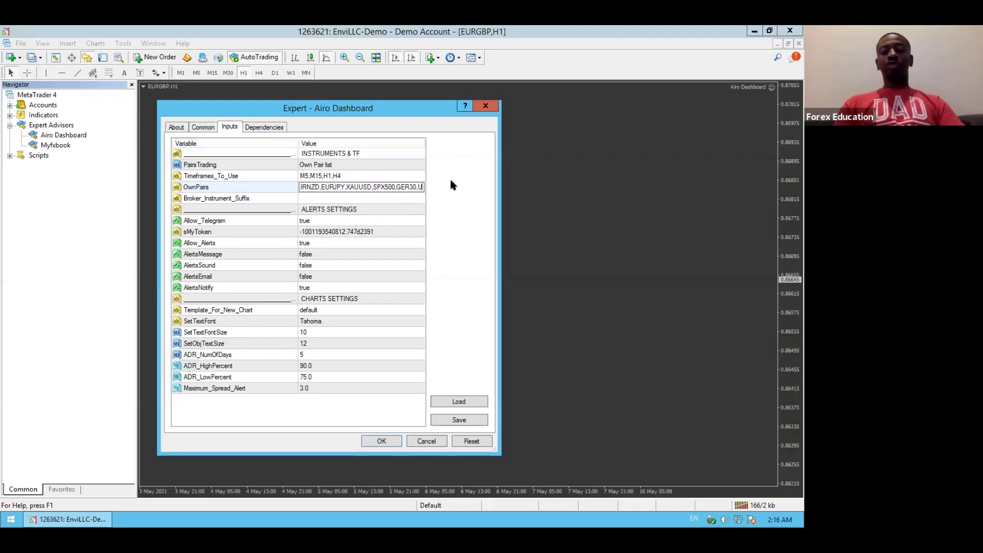
pyautogui.write('K100')
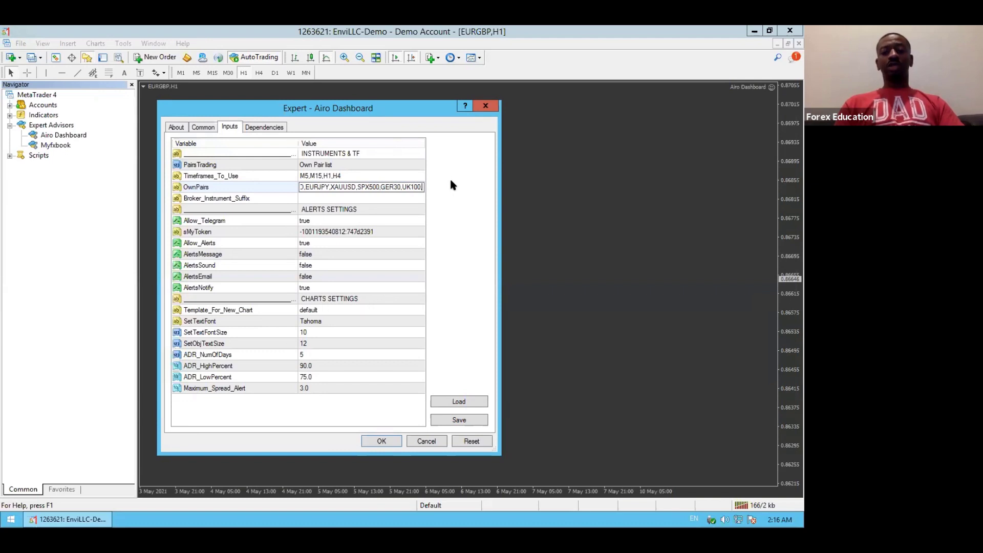
pyautogui.write(' ,JP')
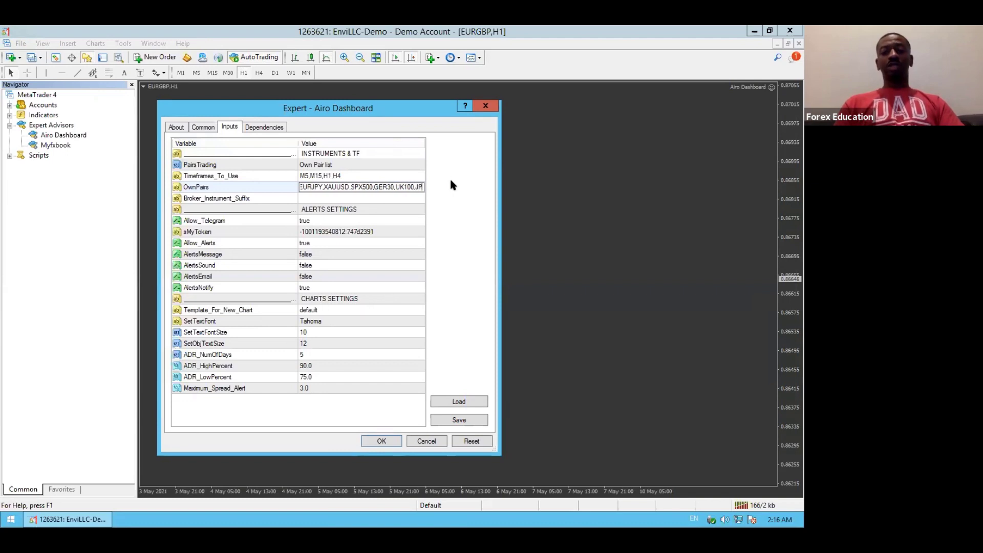
pyautogui.write('N225')
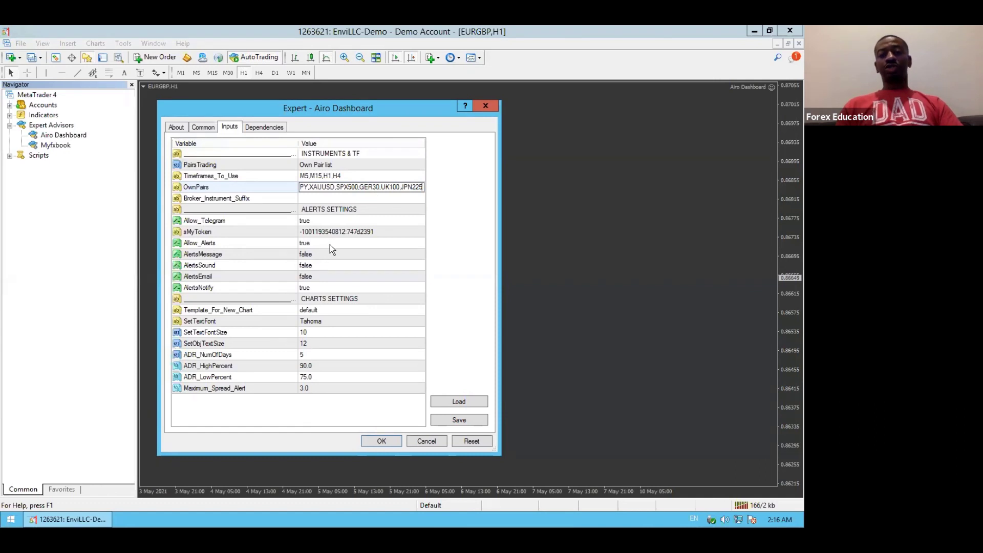
# Set both AlertsMessage and AlertsSound to true in the Airo Dashboard inputs.
pyautogui.click(353, 255)
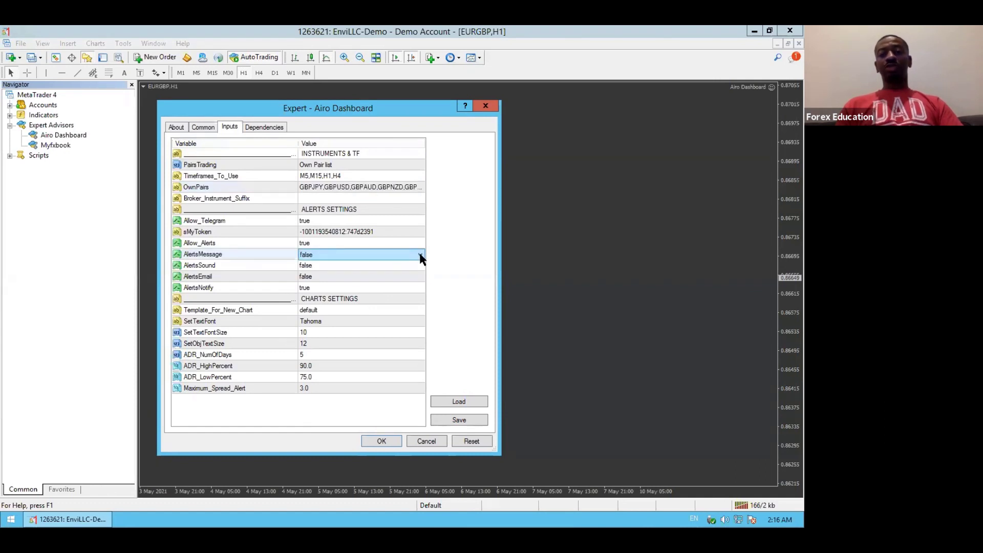
pyautogui.click(420, 255)
pyautogui.click(397, 274)
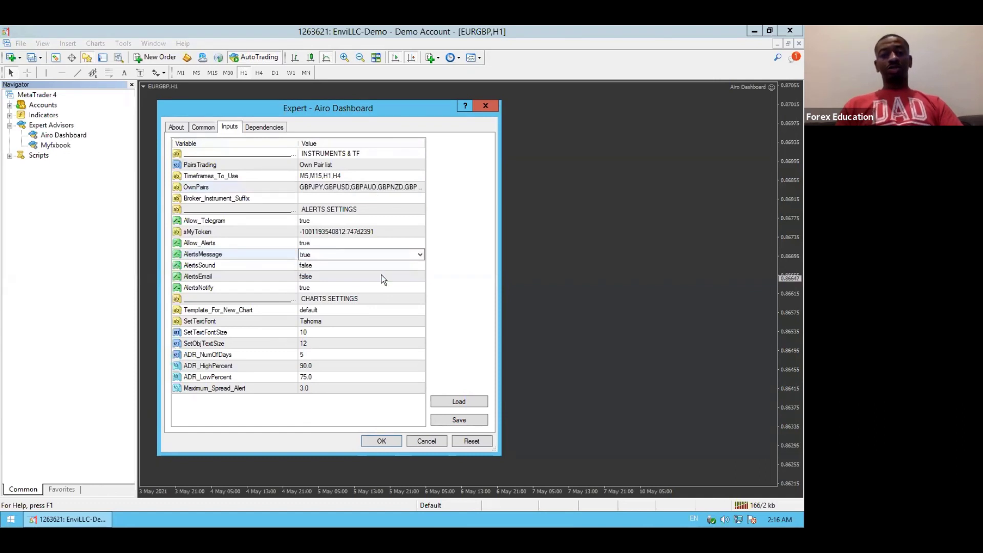
pyautogui.click(324, 266)
pyautogui.click(420, 265)
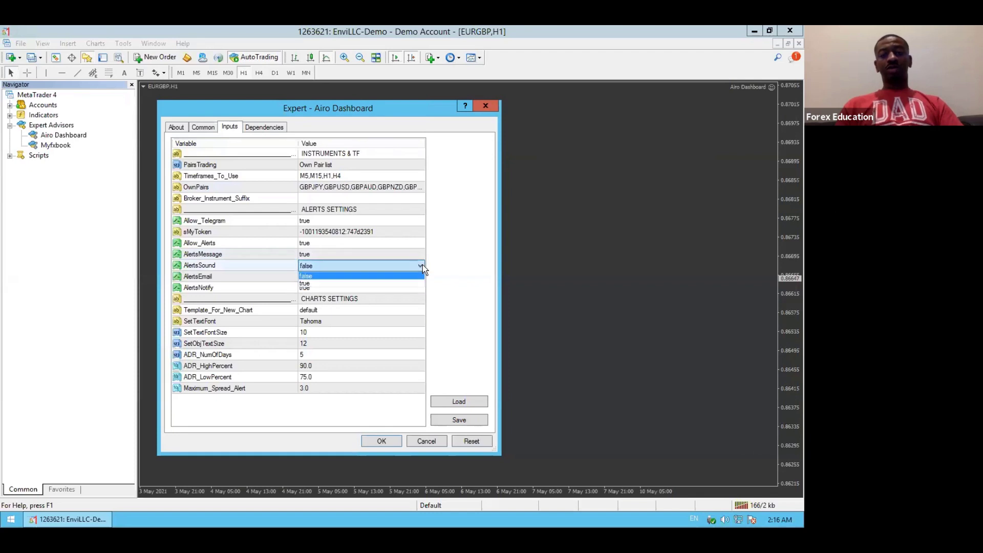
pyautogui.click(396, 283)
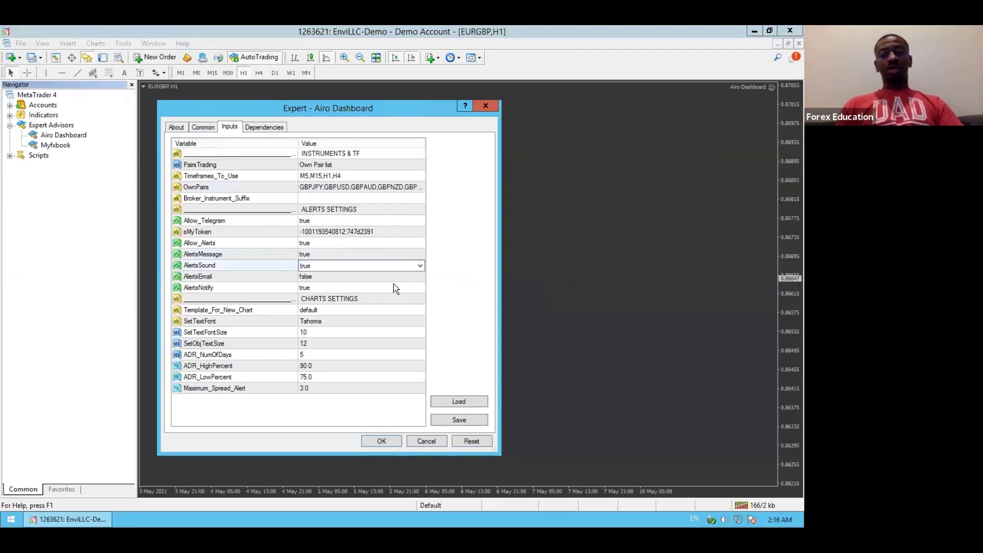
# Set Template_For_New_Chart to AIRO and ADR_NumOfDays to 10, and apply the Airo Dashboard inputs.
pyautogui.doubleClick(316, 311)
pyautogui.write('AIRO')
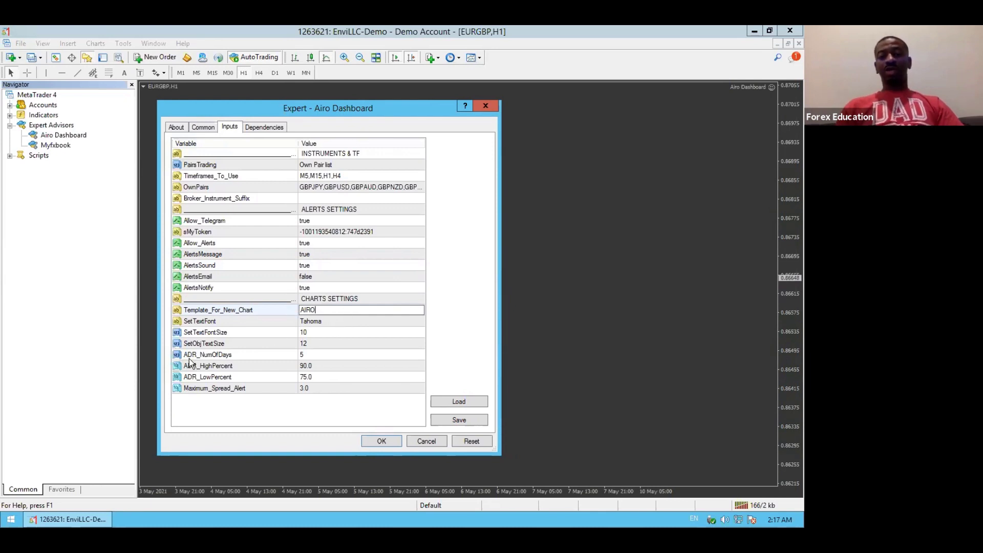
pyautogui.doubleClick(307, 355)
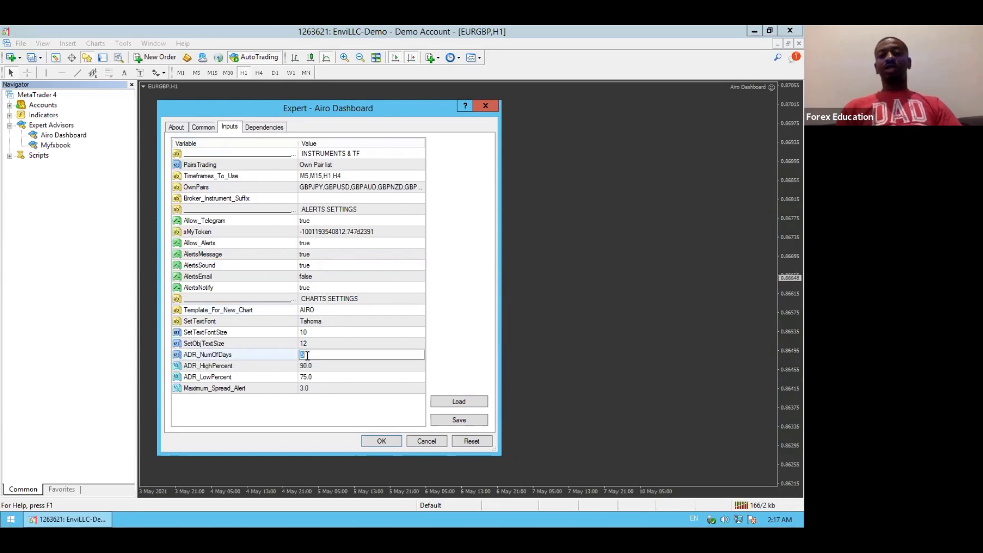
pyautogui.write('10')
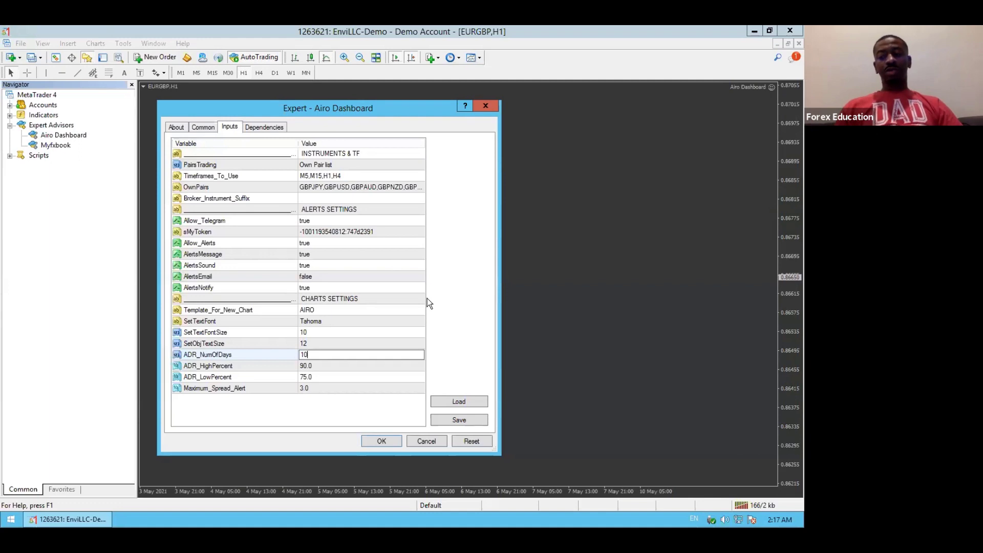
pyautogui.click(393, 439)
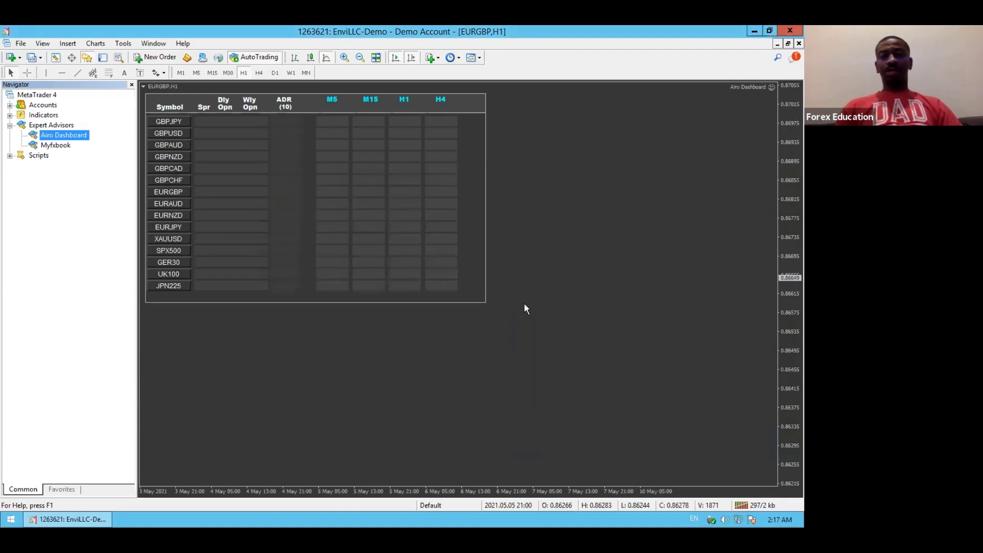
# Hide the Navigator to widen the chart and dismiss the EURGBP alert.
pyautogui.click(86, 59)
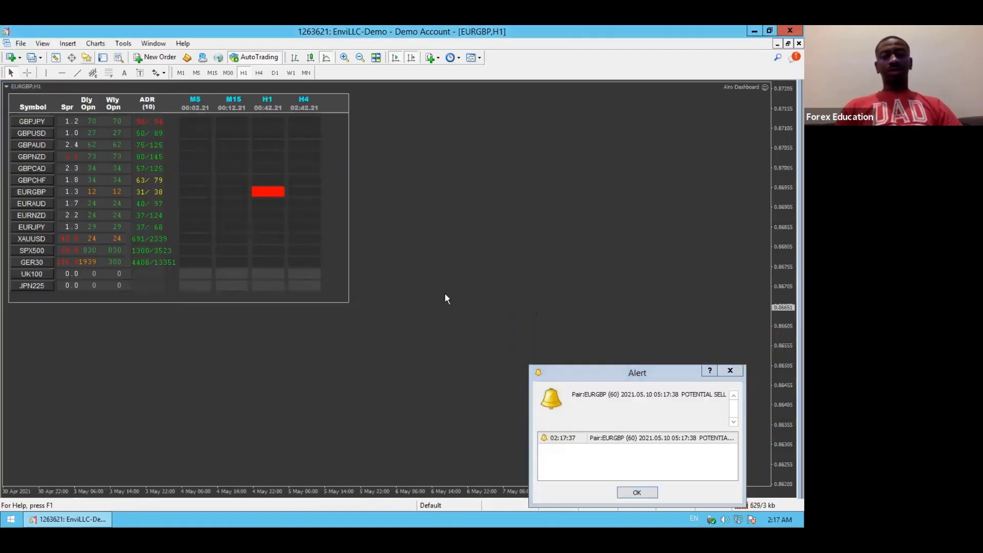
pyautogui.click(646, 492)
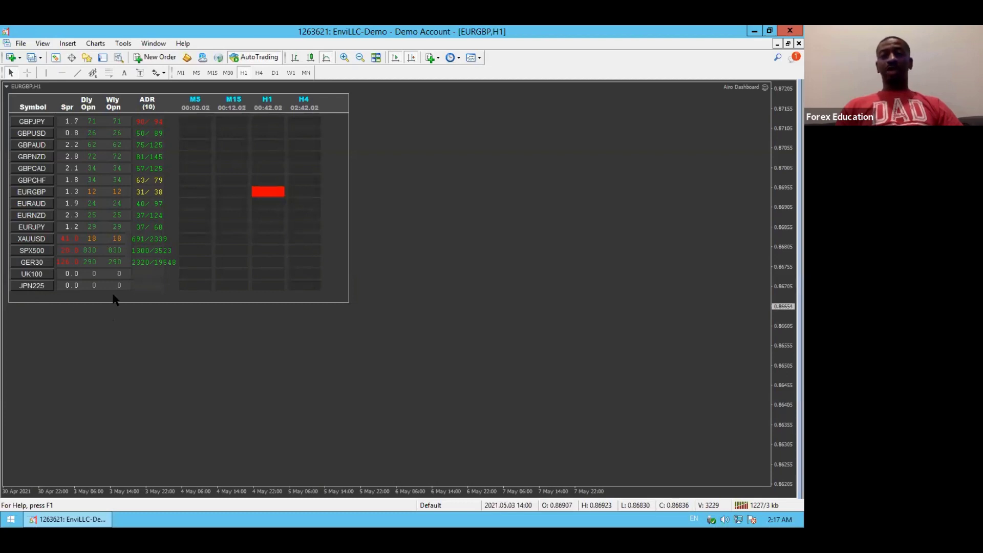
# Enable the UK100 and JPN225 symbols in the Indexes group of the Symbols list.
pyautogui.click(43, 44)
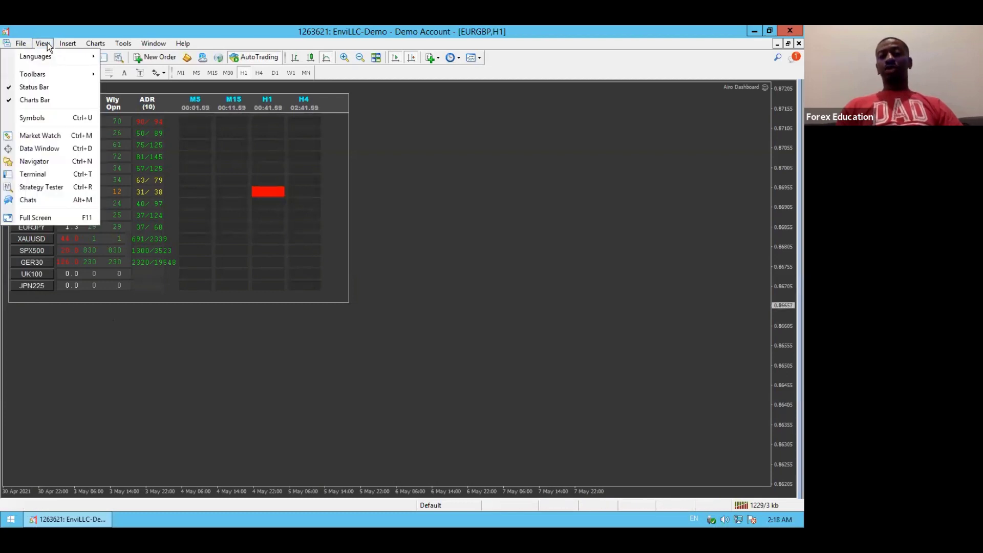
pyautogui.click(48, 119)
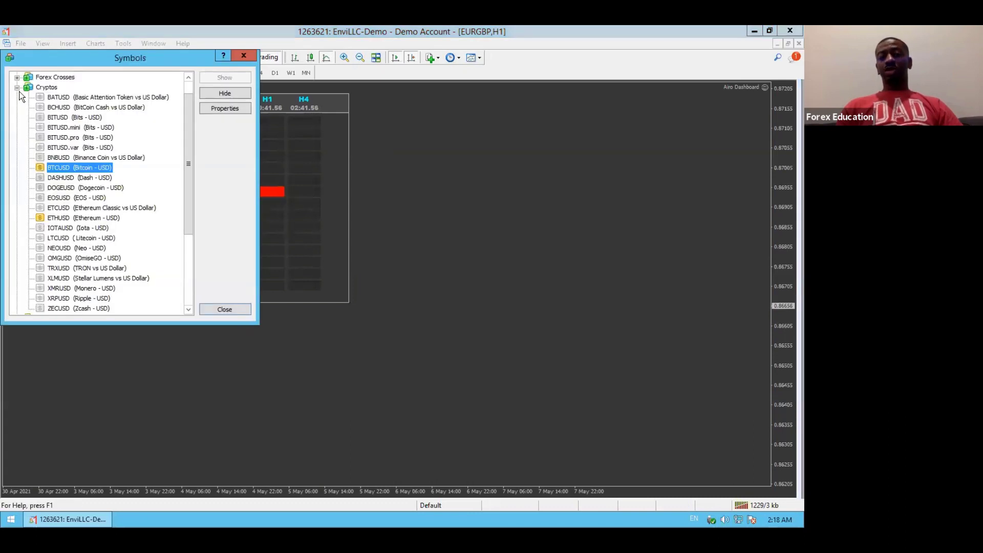
pyautogui.click(17, 87)
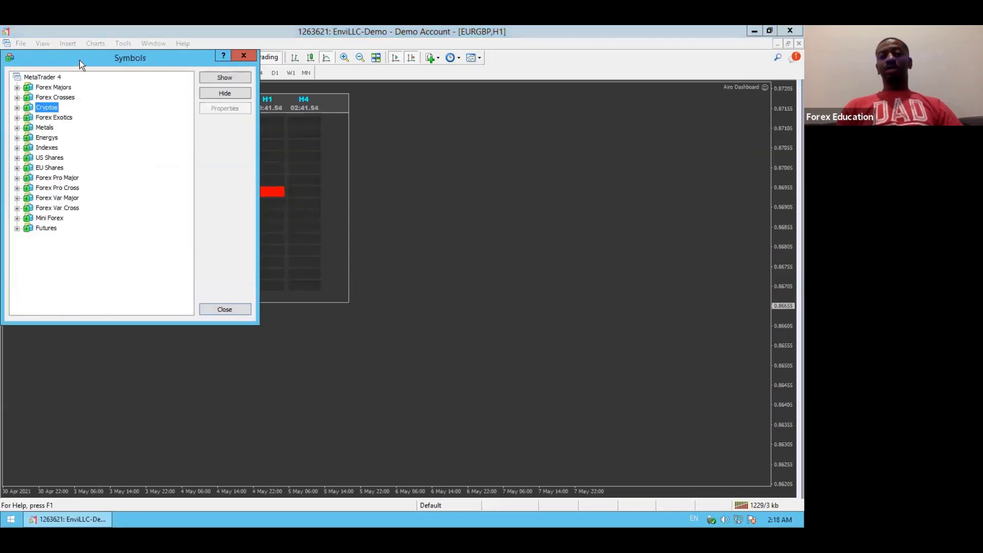
pyautogui.moveTo(81, 60); pyautogui.dragTo(391, 119)
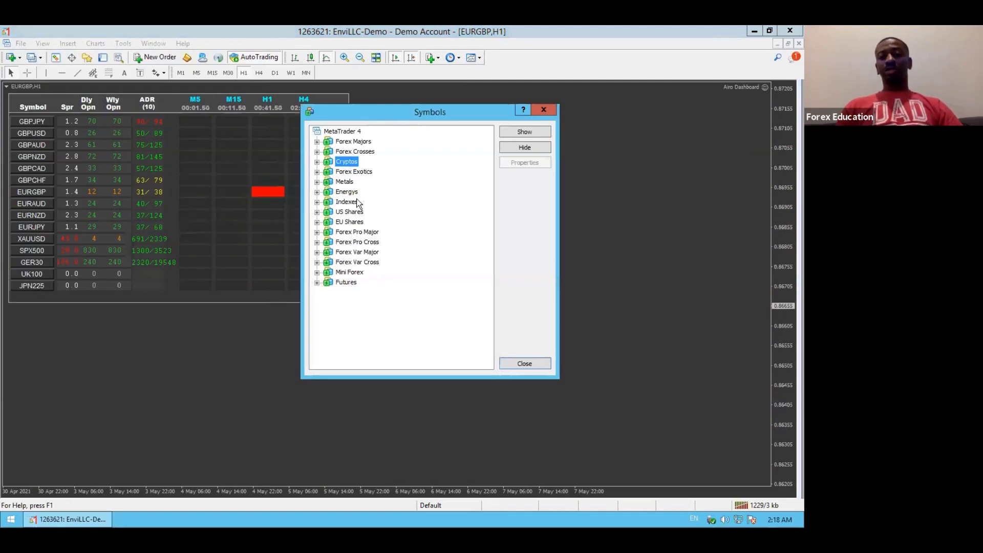
pyautogui.click(316, 202)
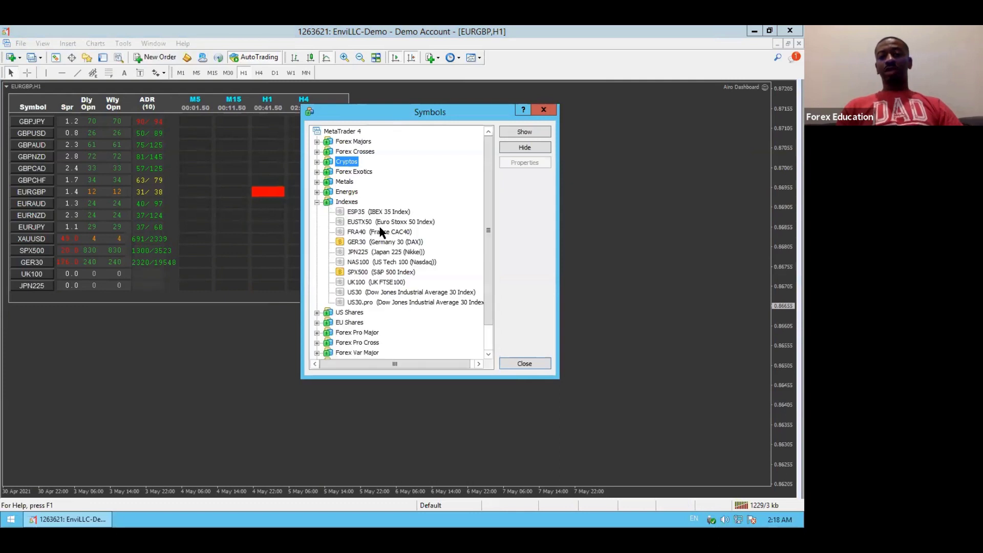
pyautogui.doubleClick(339, 284)
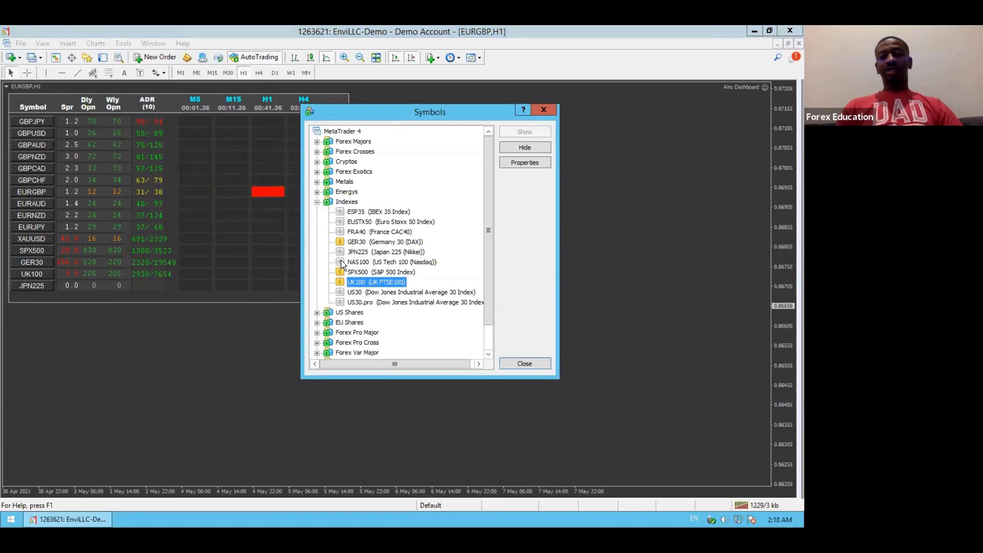
pyautogui.doubleClick(340, 252)
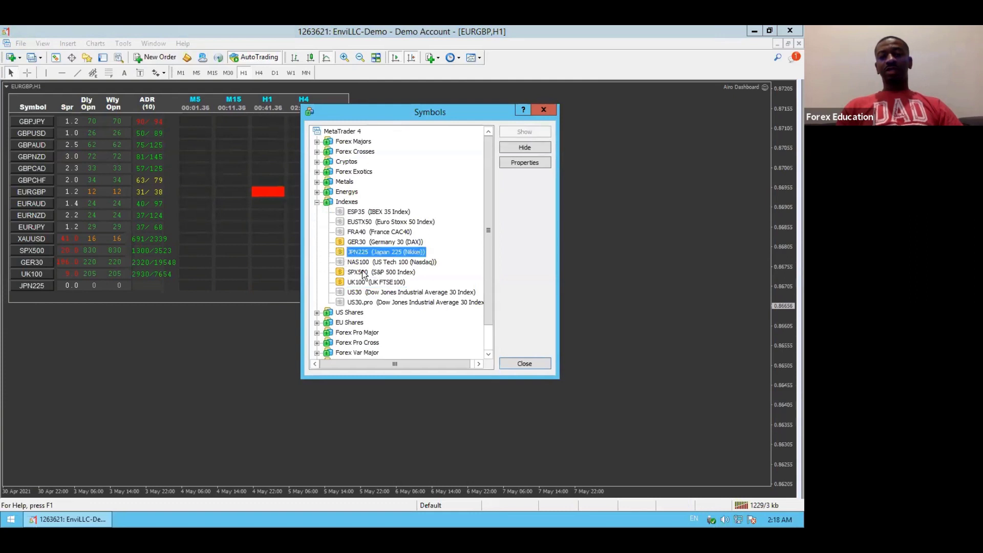
pyautogui.click(509, 359)
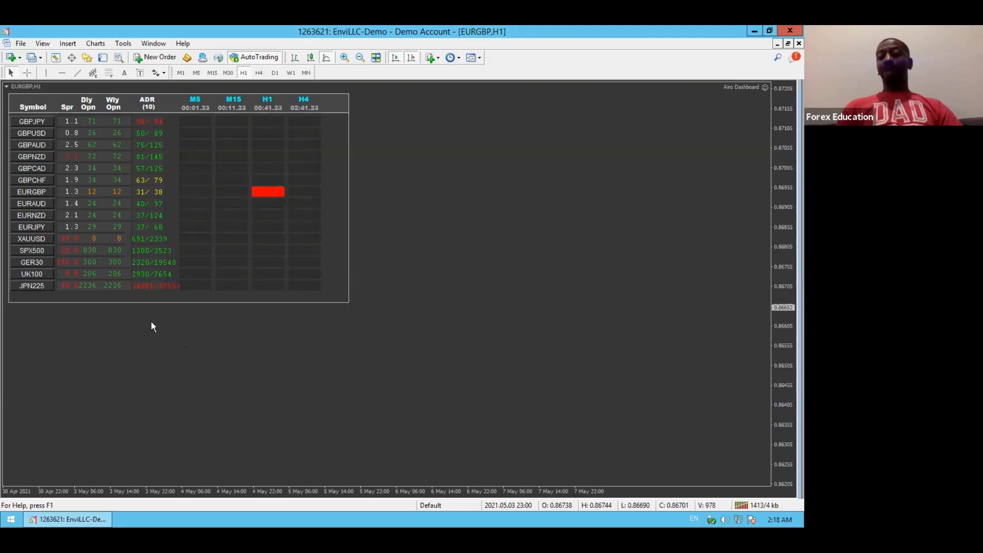
# Examine which Forex Majors are enabled in the Symbols list, and close the list.
pyautogui.click(43, 43)
pyautogui.click(41, 118)
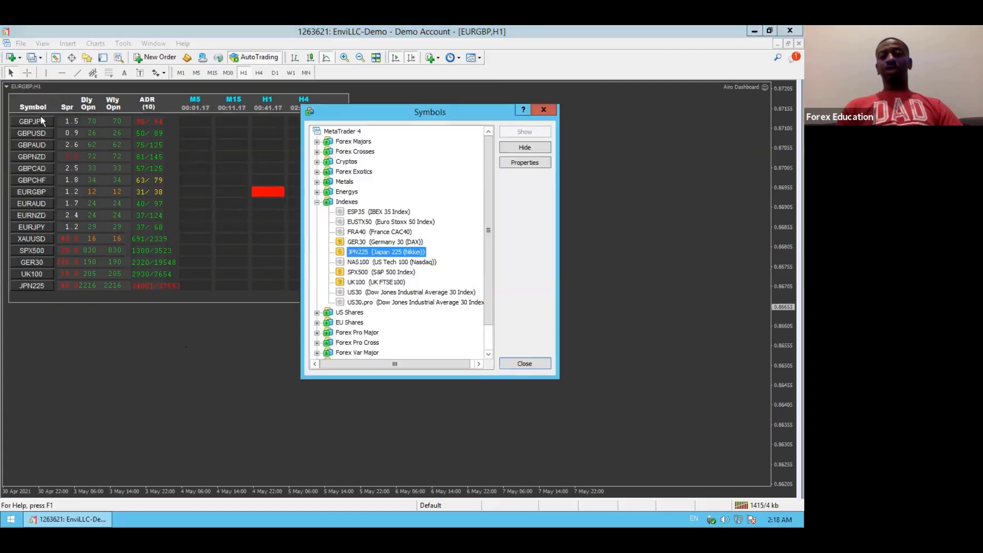
pyautogui.click(317, 202)
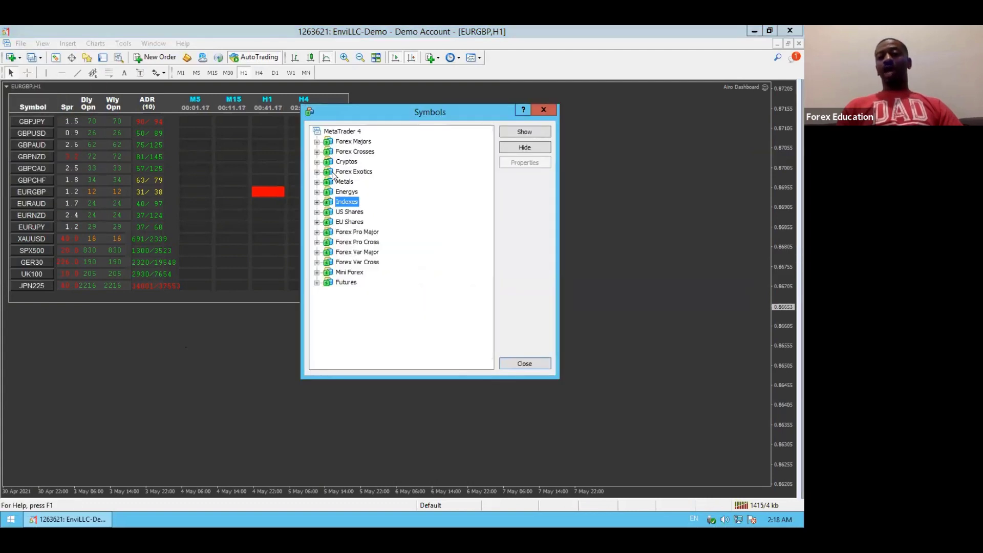
pyautogui.click(317, 142)
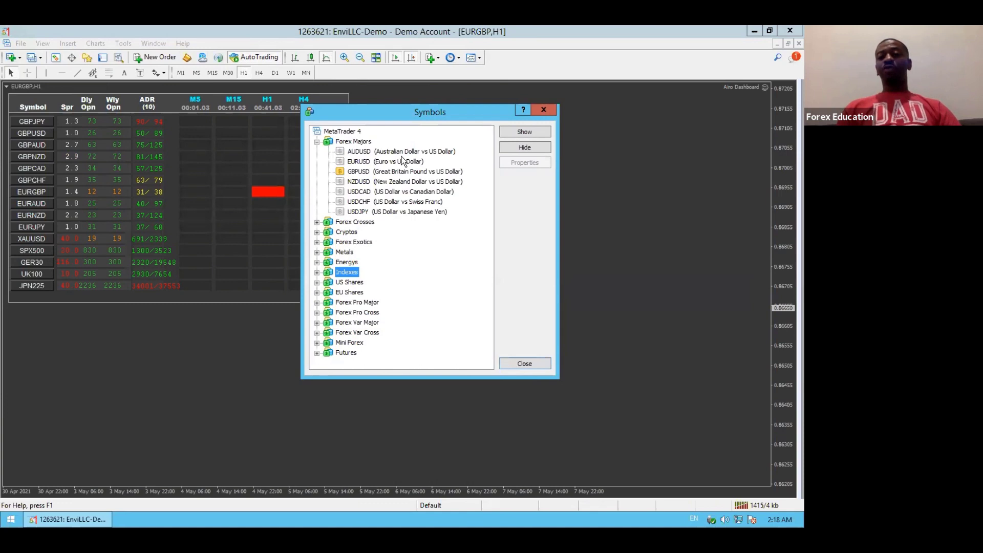
pyautogui.click(317, 142)
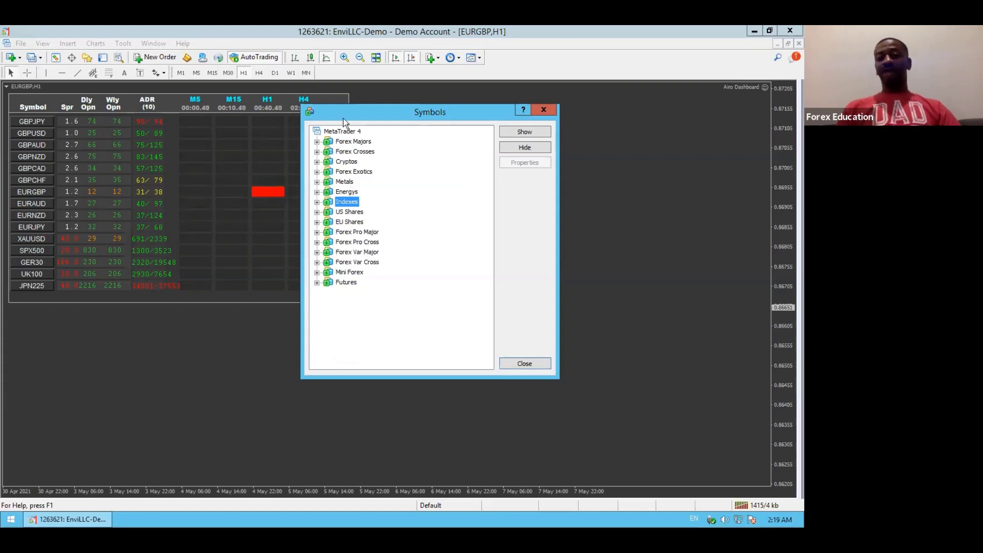
pyautogui.click(526, 363)
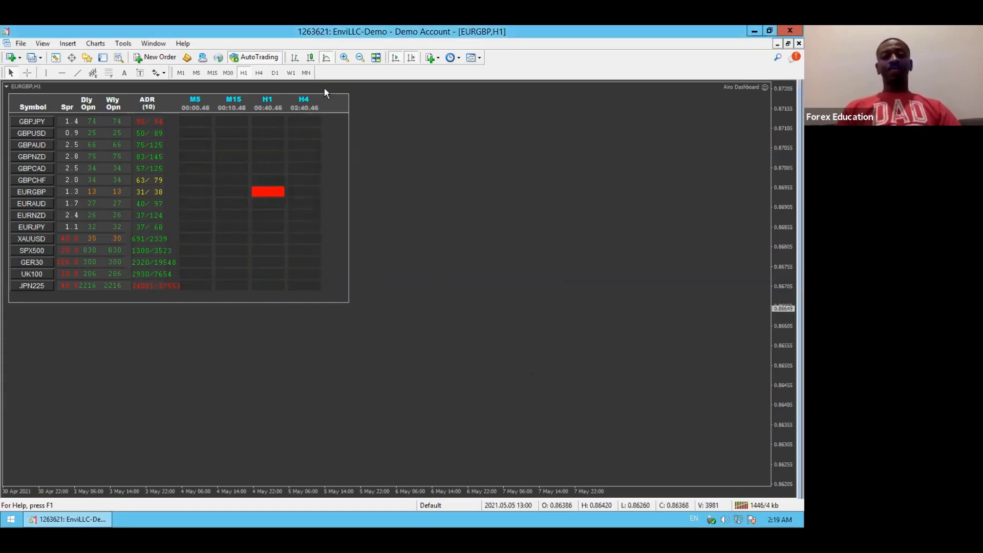
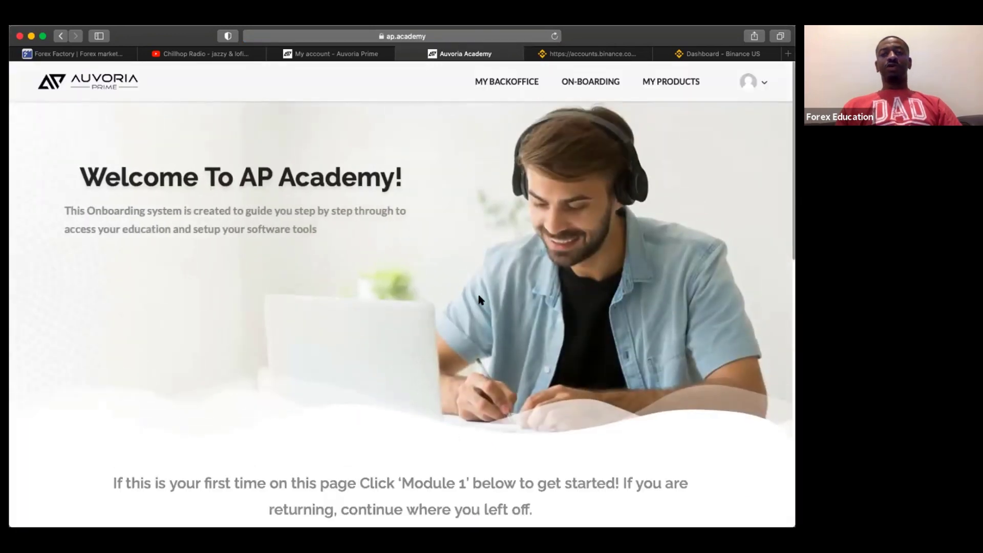
# Switch to the Auvoria Academy site in the browser and open its My Products page.
pyautogui.scroll(-6, 476, 341)
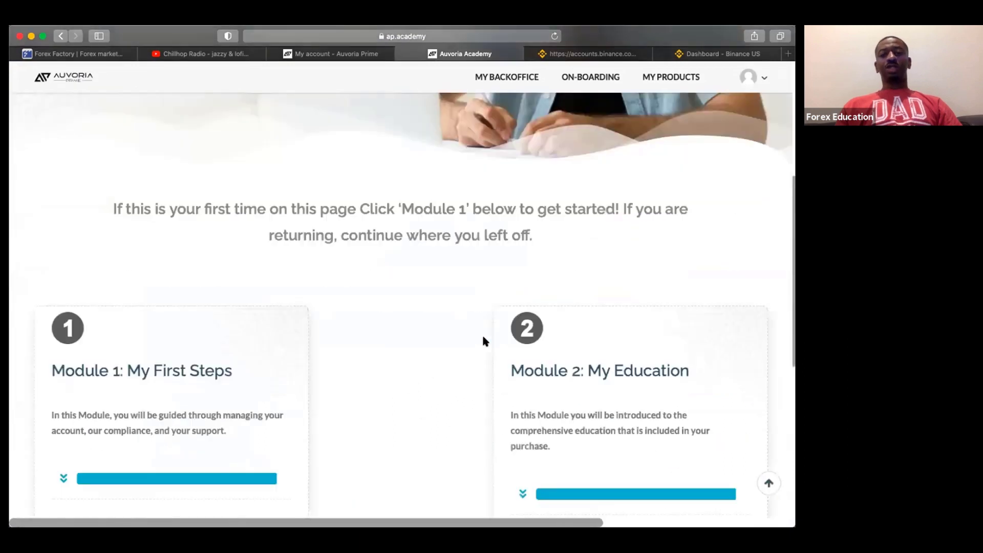
pyautogui.scroll(-3, 484, 341)
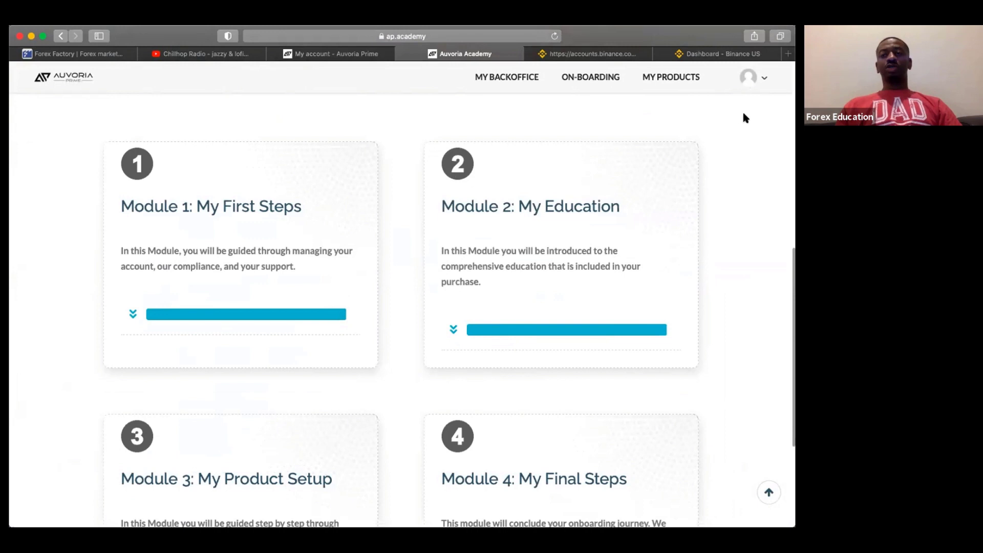
pyautogui.click(664, 73)
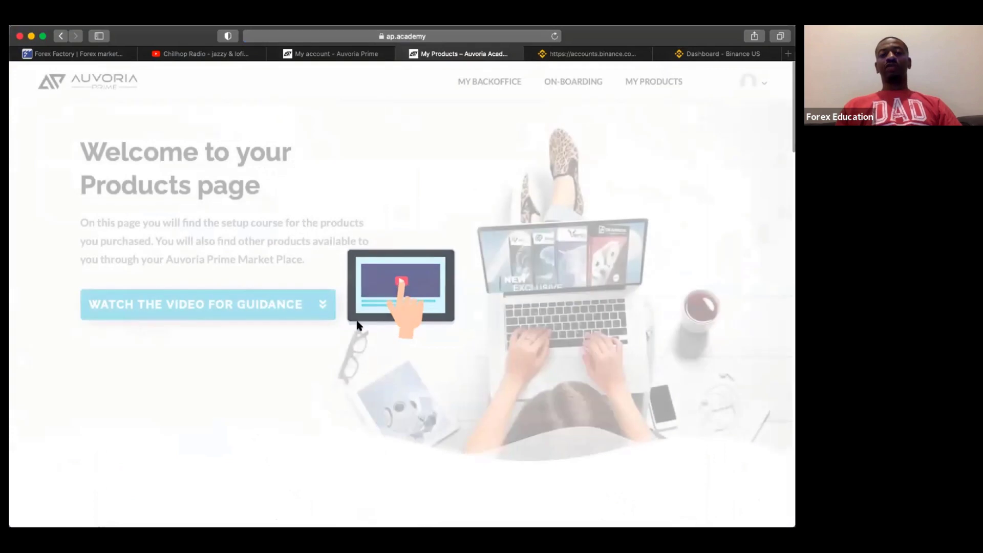
# Open the AIRO setup course from the Indicators section and look through its lessons.
pyautogui.scroll(-15, 357, 325)
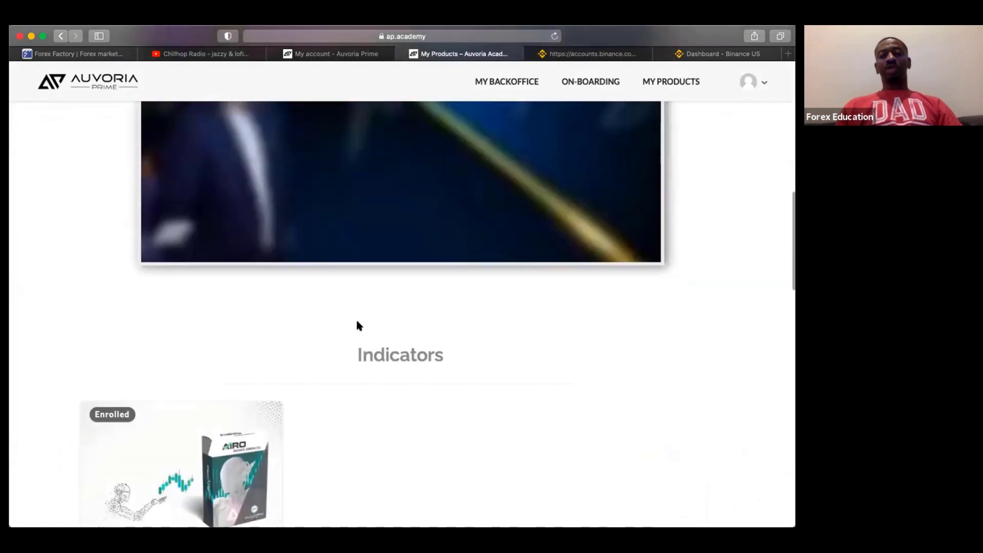
pyautogui.scroll(10, 357, 325)
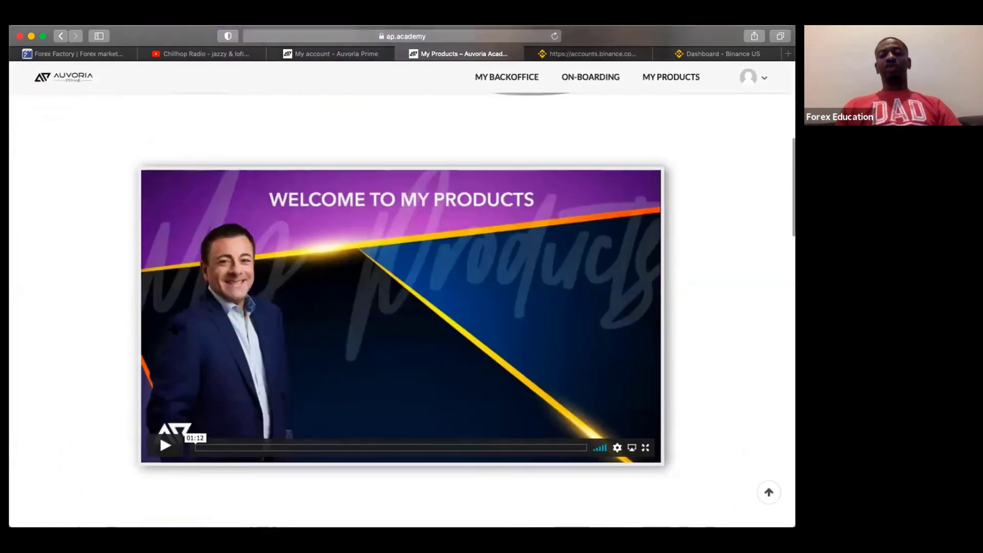
pyautogui.scroll(1, 301, 247)
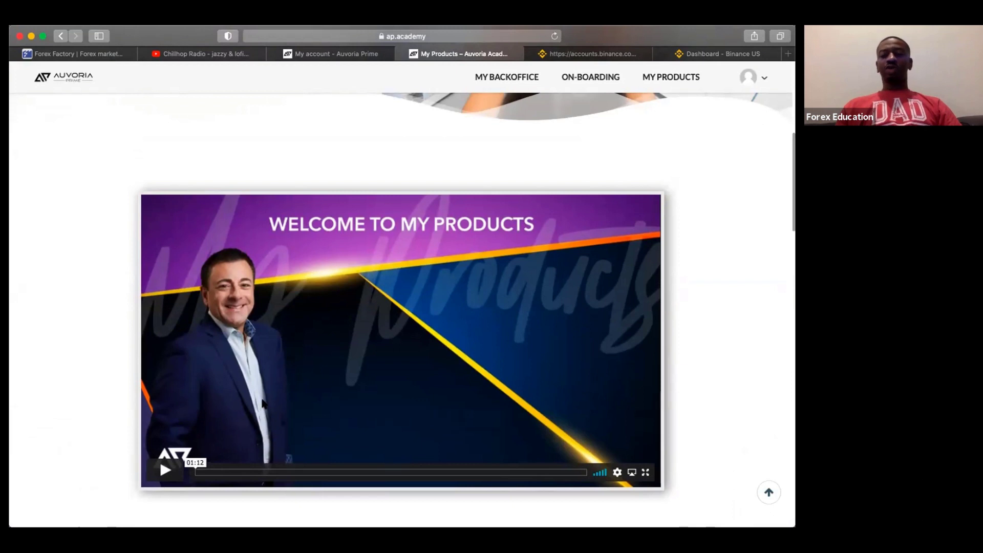
pyautogui.scroll(-1, 305, 386)
pyautogui.scroll(-9, 303, 386)
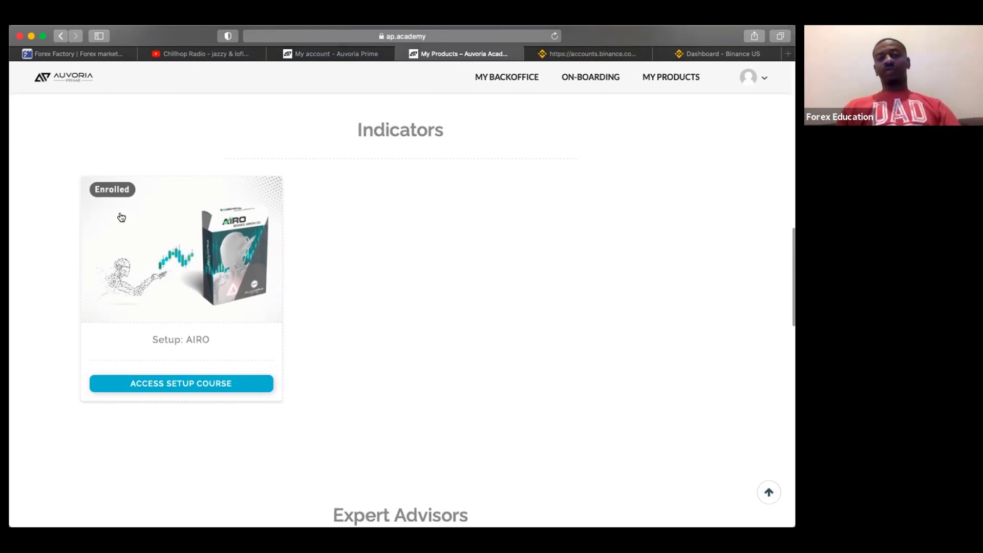
pyautogui.click(165, 385)
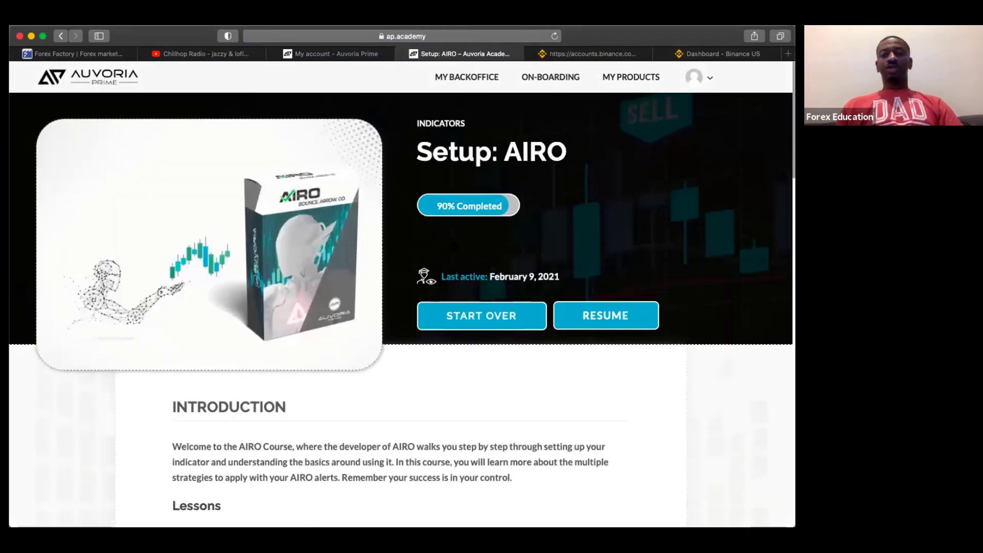
pyautogui.scroll(-6, 450, 241)
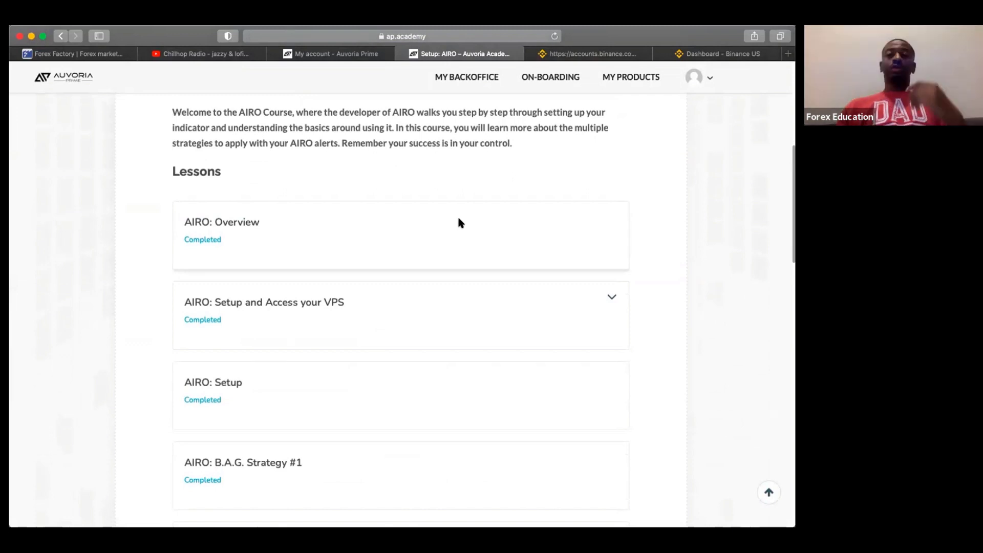
pyautogui.scroll(-2, 333, 224)
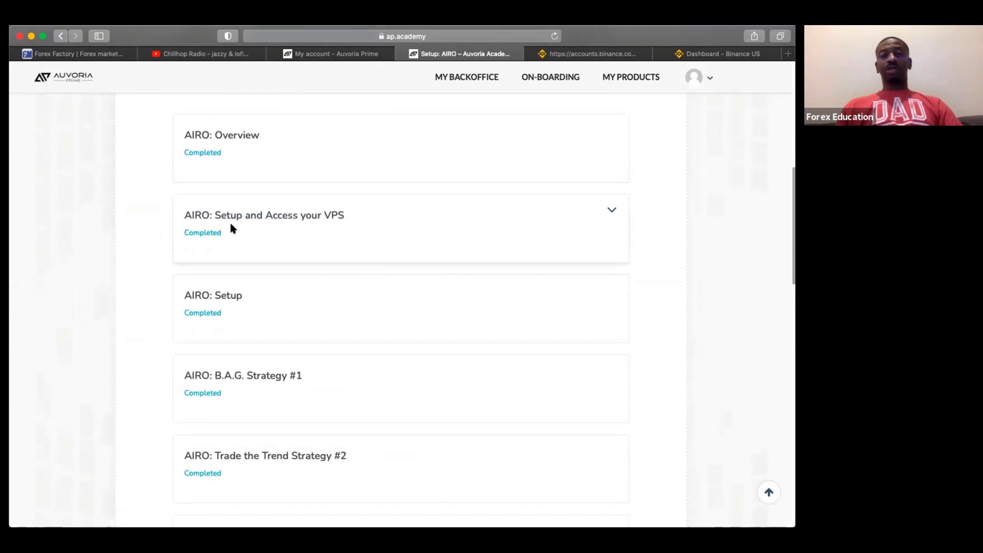
pyautogui.scroll(-1, 230, 228)
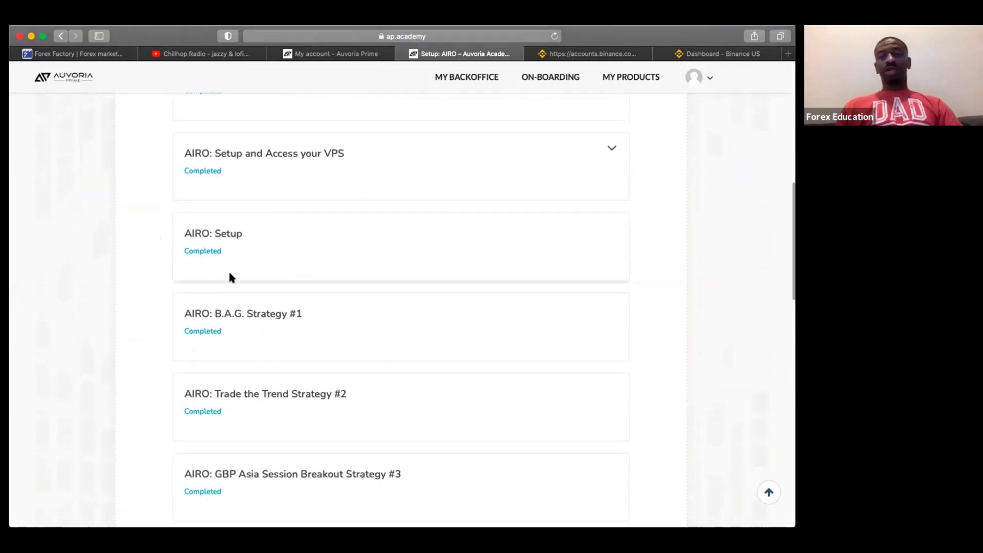
# Look through the AIRO course's full lesson list and briefly check the open Auvoria Prime account dashboard.
pyautogui.scroll(-15, 230, 273)
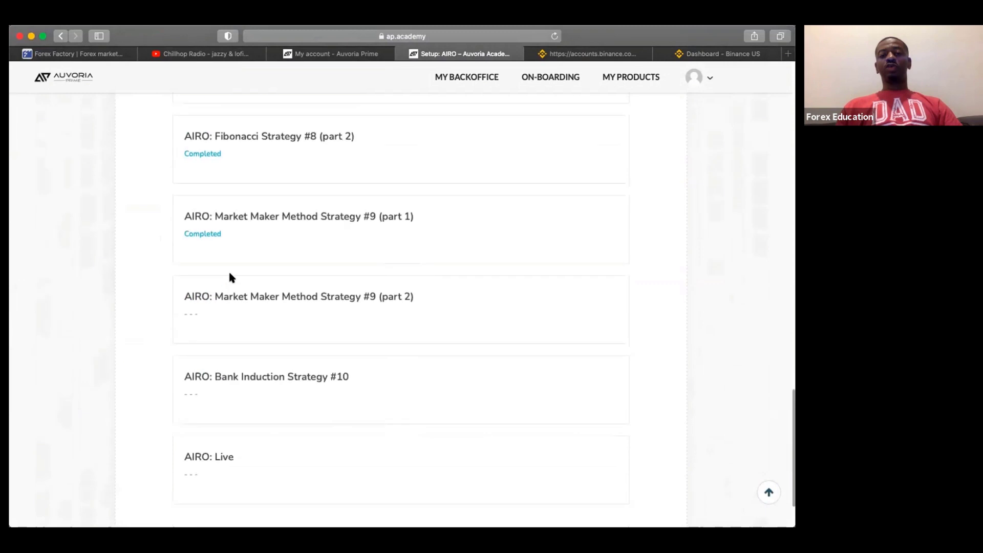
pyautogui.scroll(8, 229, 277)
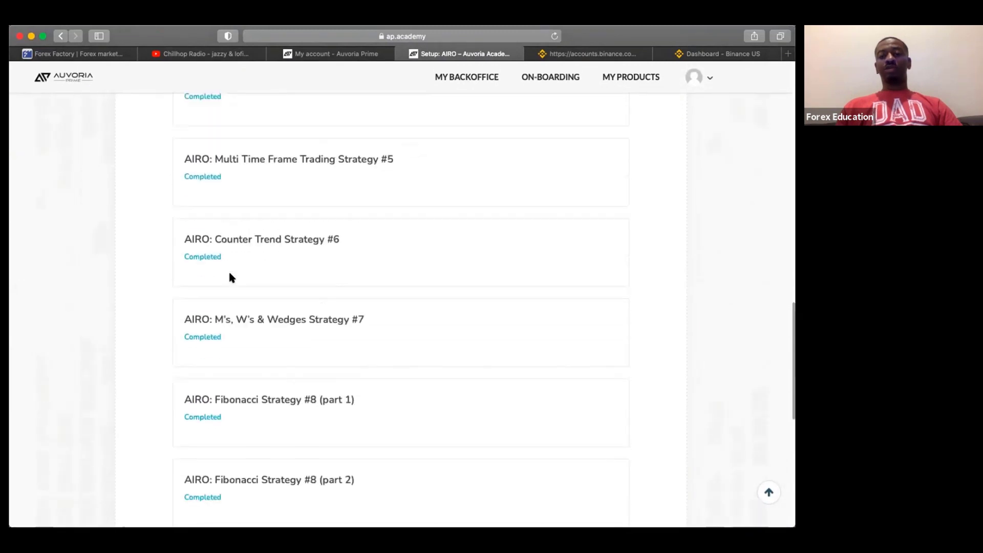
pyautogui.scroll(15, 229, 277)
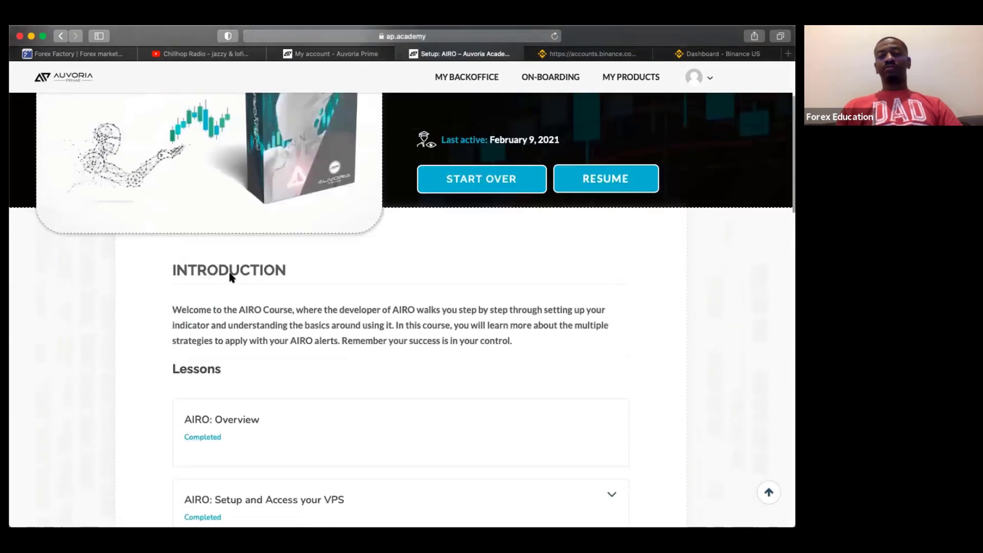
pyautogui.scroll(3, 230, 278)
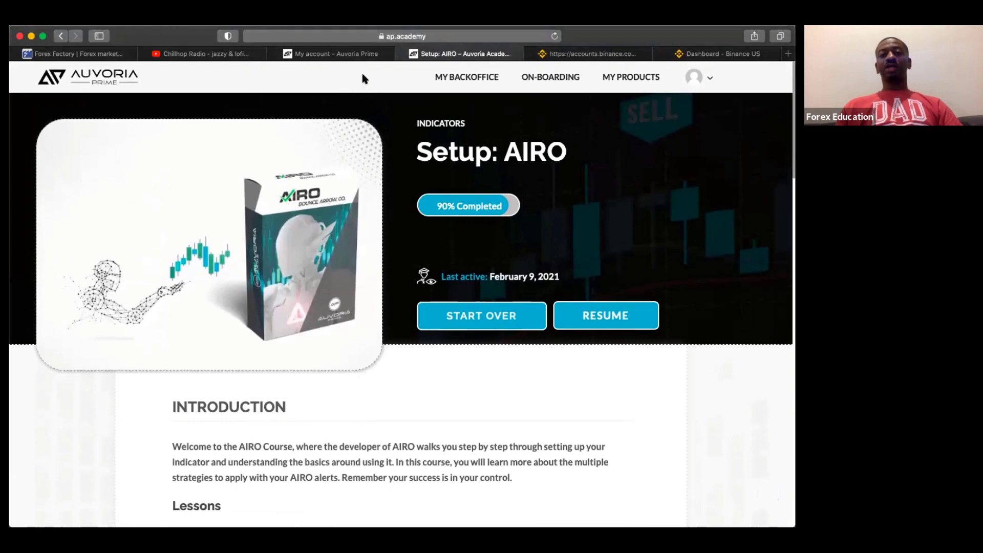
pyautogui.click(362, 53)
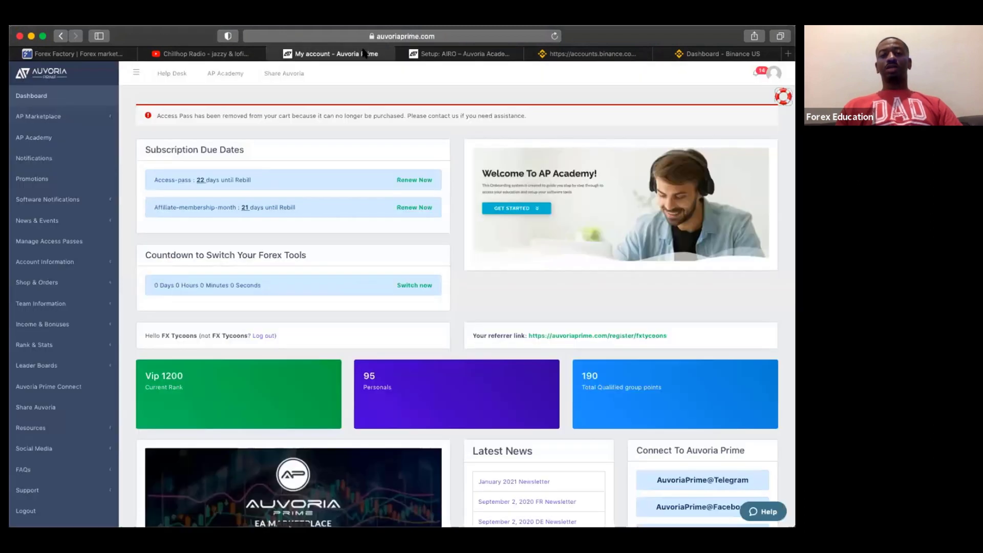
pyautogui.click(461, 53)
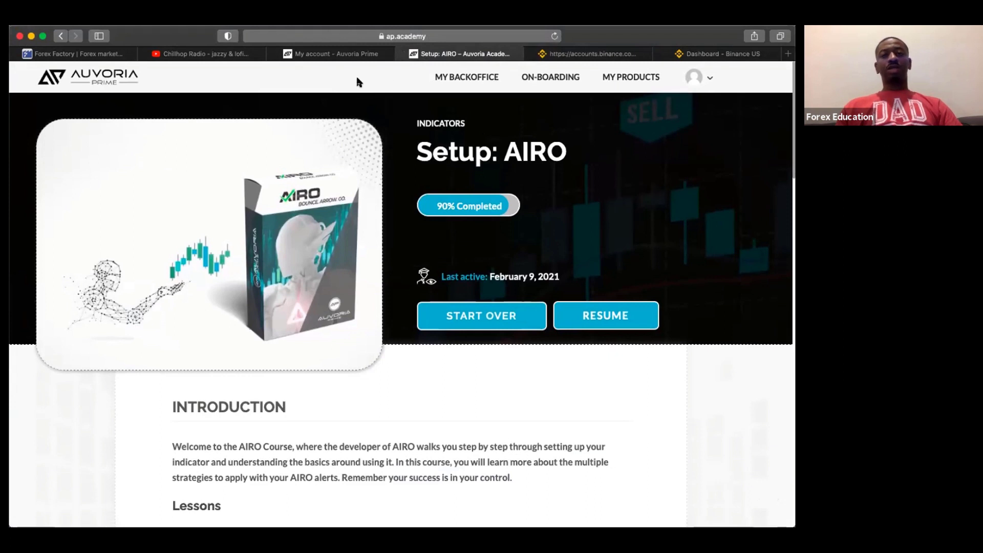
# Return from the AIRO course to the Auvoria Prime account and open the AP Marketplace's Switch Tools page.
pyautogui.click(60, 37)
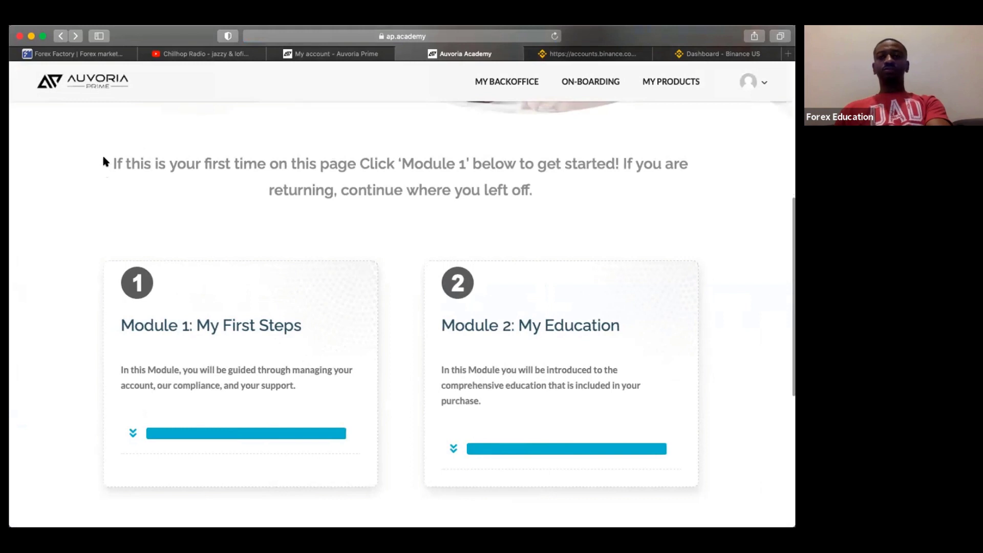
pyautogui.click(62, 37)
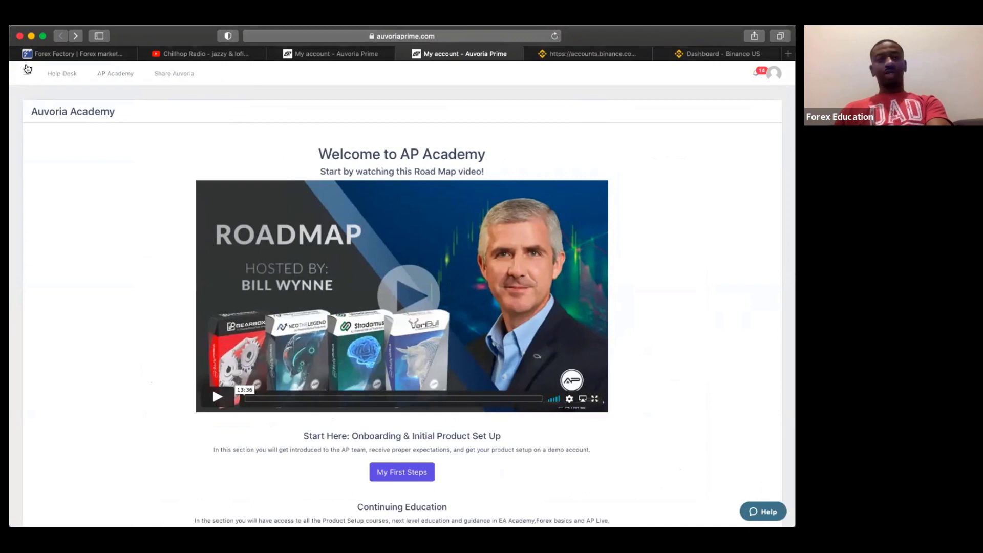
pyautogui.click(29, 73)
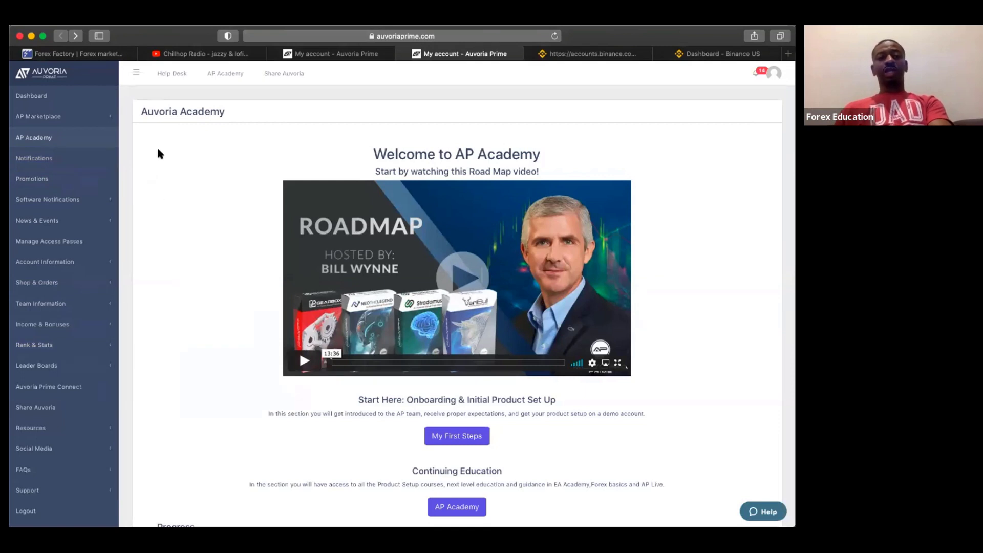
pyautogui.click(42, 116)
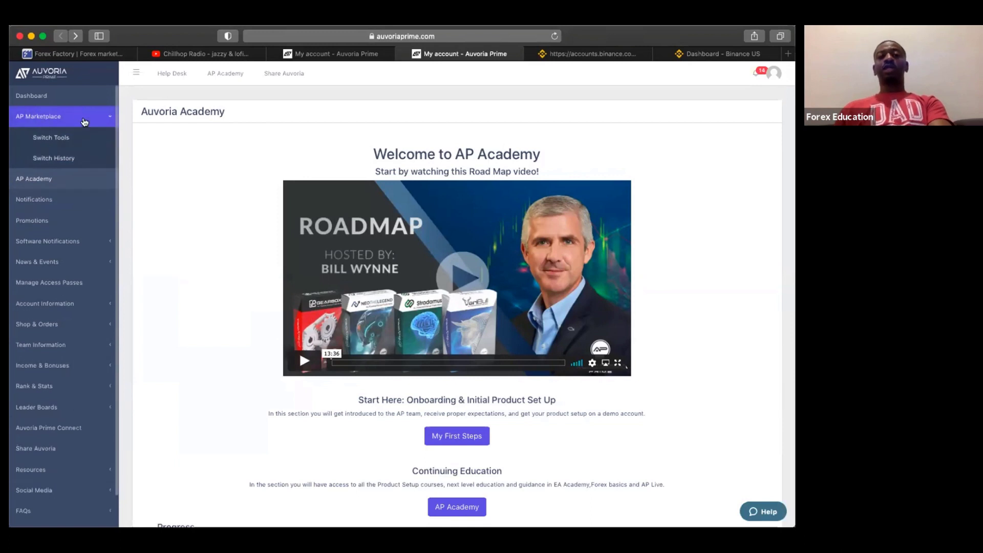
pyautogui.click(56, 138)
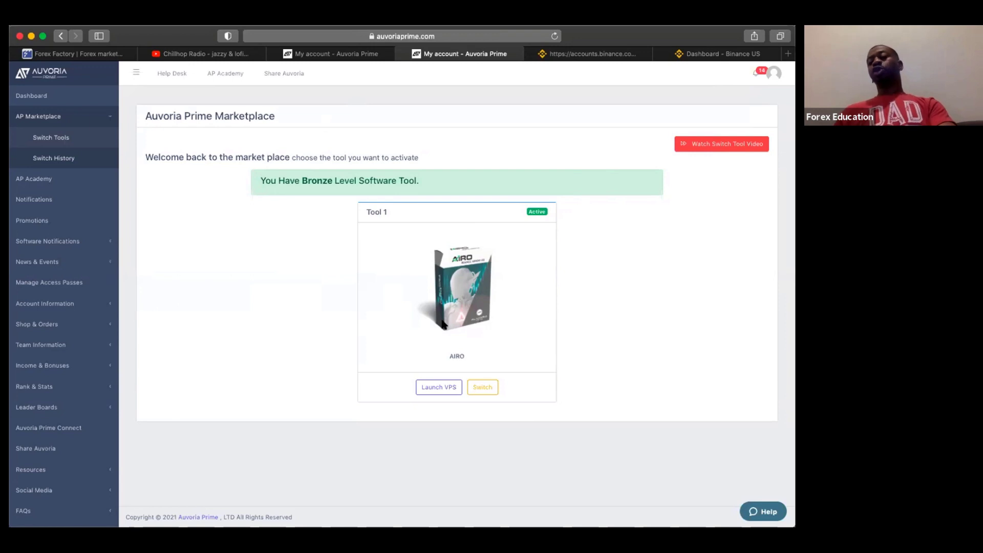
# Launch the VPS access page for the AIRO tool and select the running Access Pass VPS account.
pyautogui.click(444, 388)
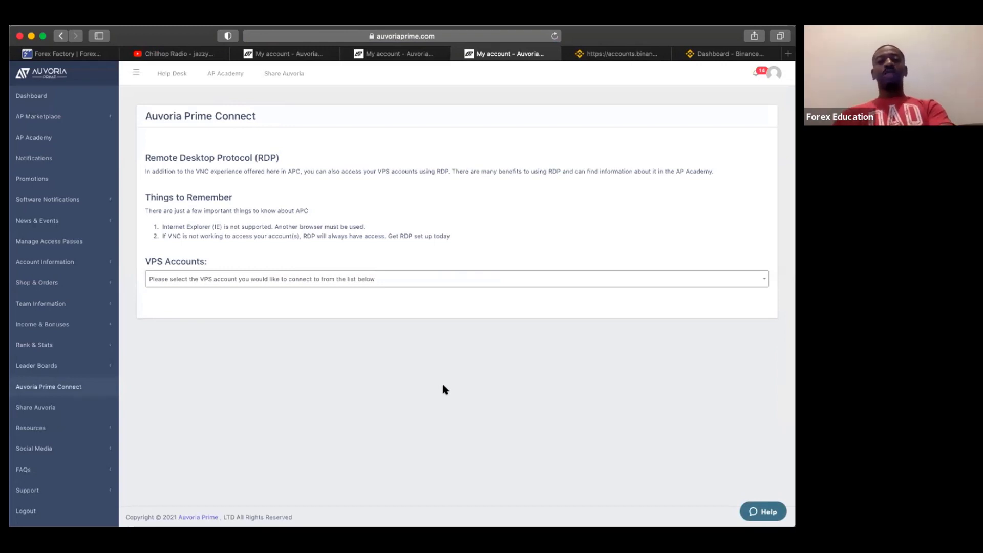
pyautogui.click(218, 281)
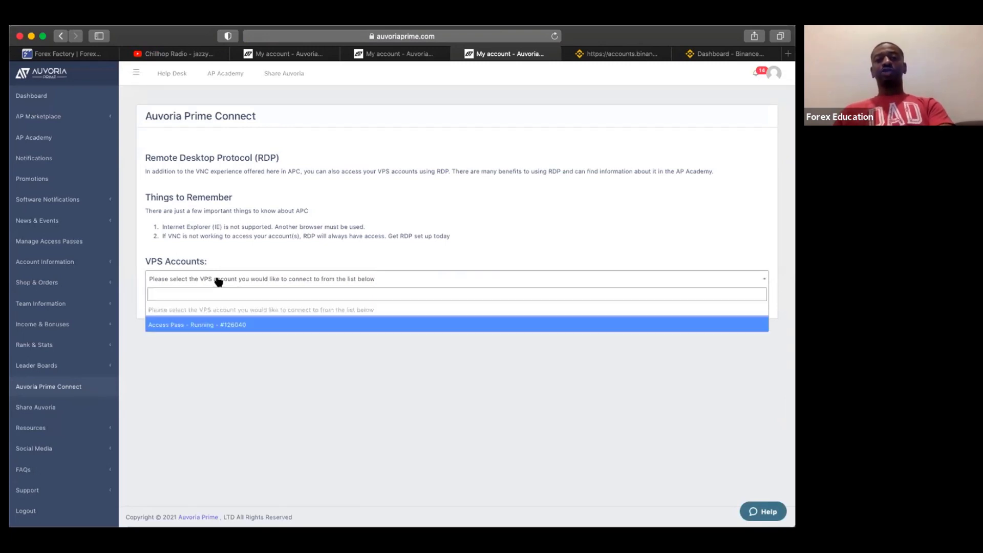
pyautogui.click(188, 328)
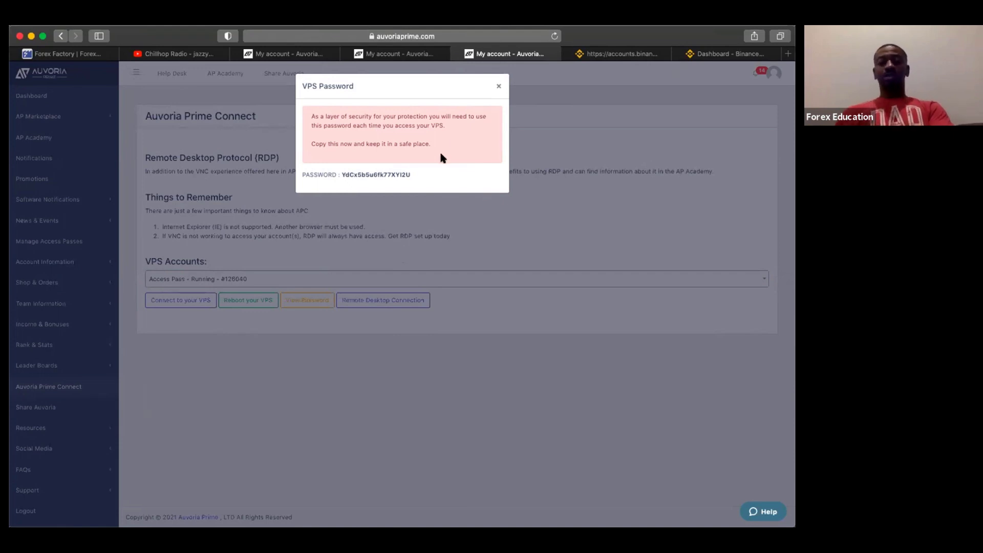
pyautogui.click(499, 86)
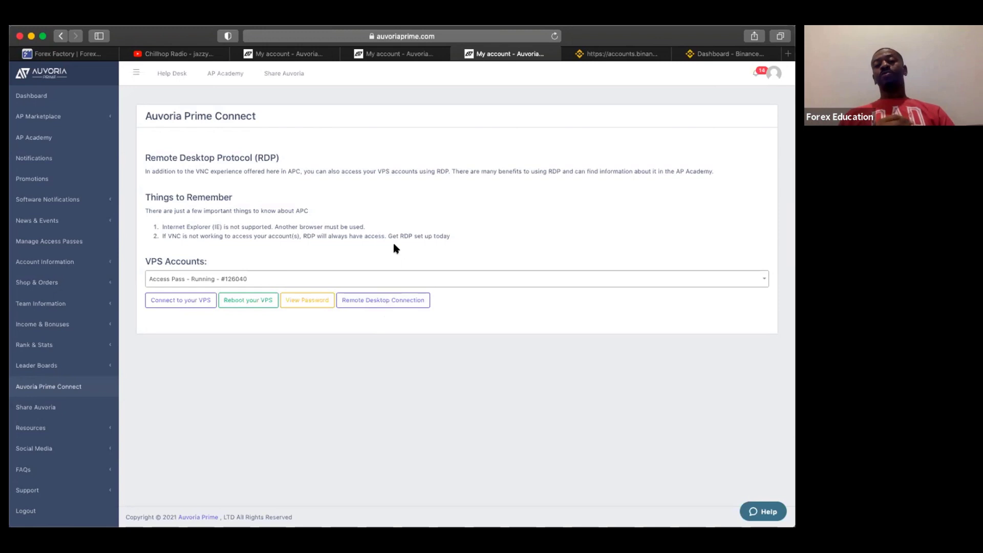
# Review the Remote Desktop Connection login details and select the VPS password for copying from its own dialog.
pyautogui.click(382, 302)
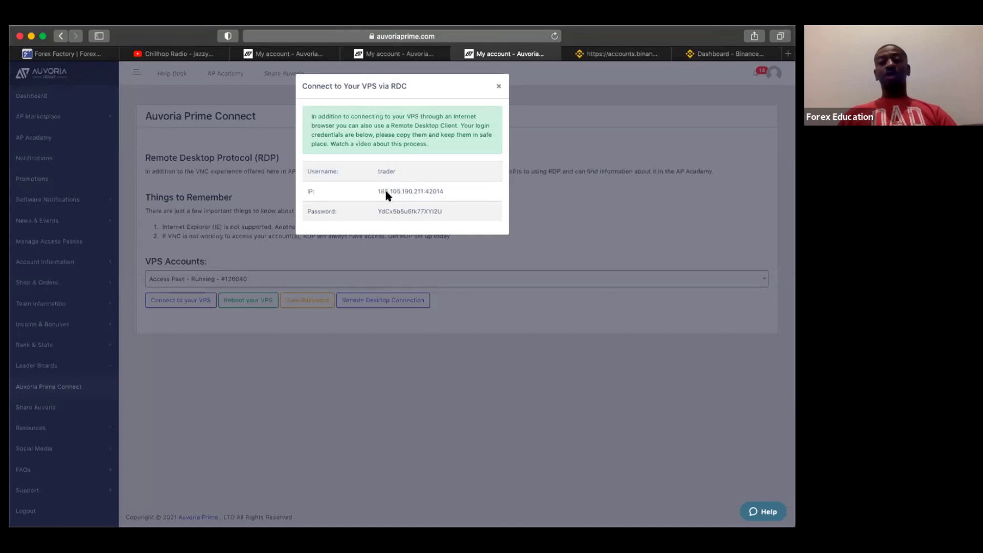
pyautogui.click(501, 89)
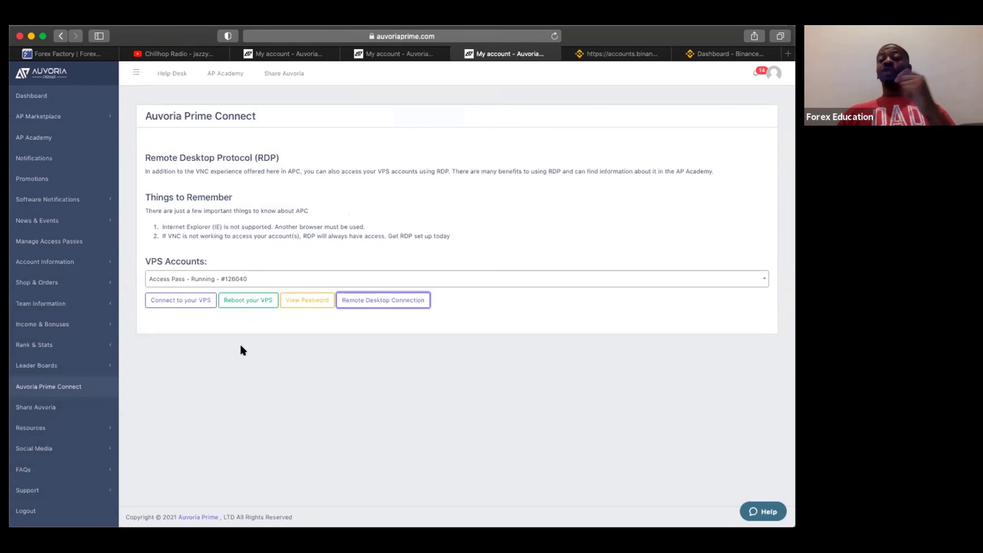
pyautogui.click(306, 302)
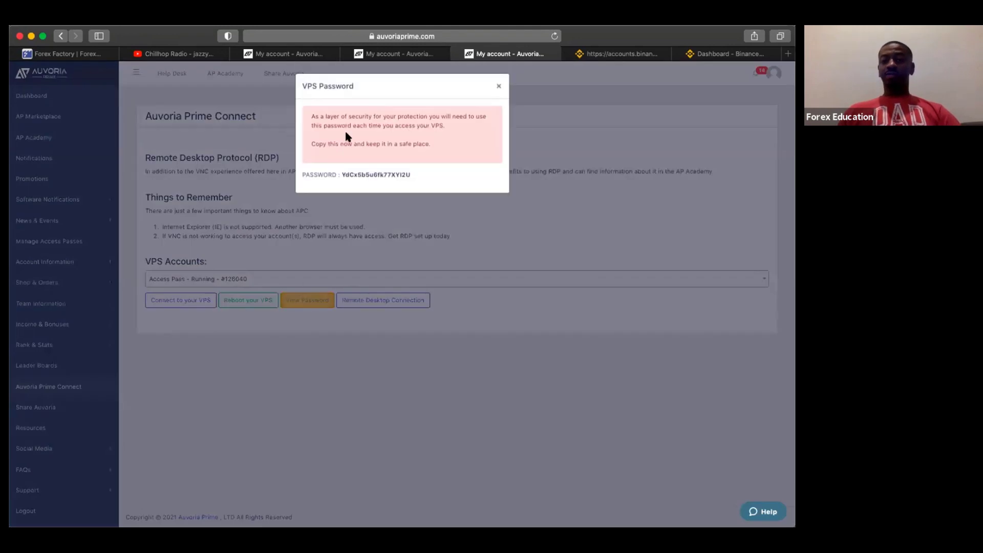
pyautogui.moveTo(410, 175); pyautogui.dragTo(339, 174)
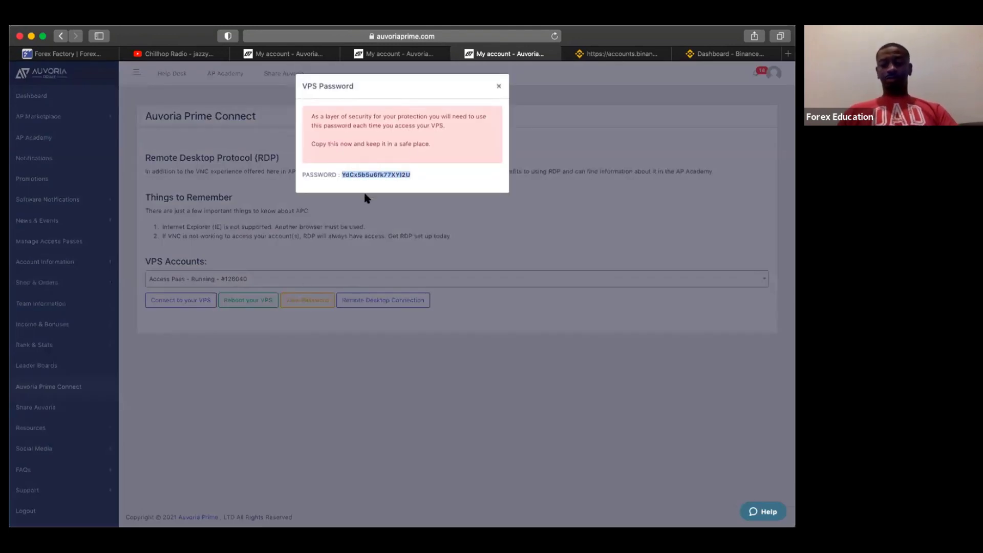
pyautogui.click(498, 88)
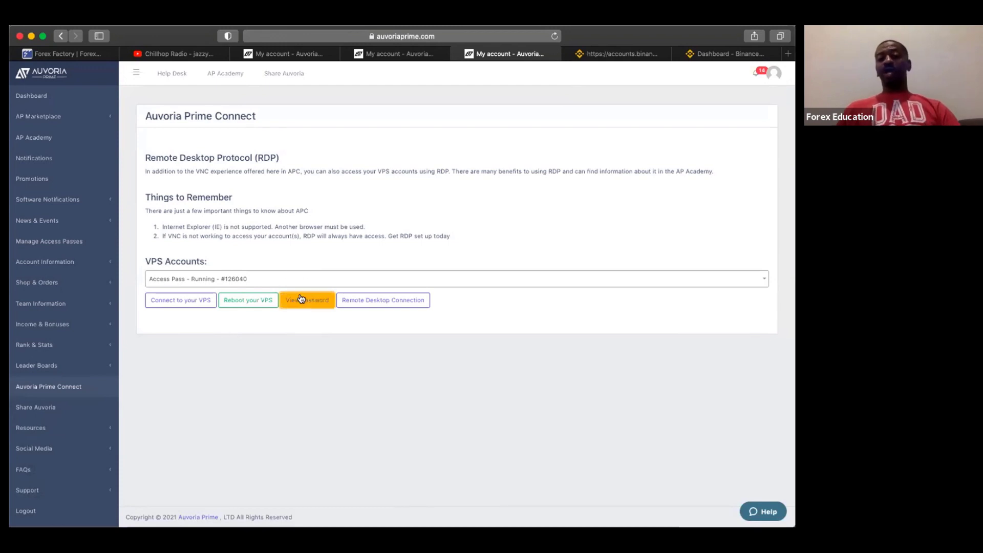
# Check the Remote Desktop Connection details and the VPS password once more, closing each dialog.
pyautogui.click(389, 303)
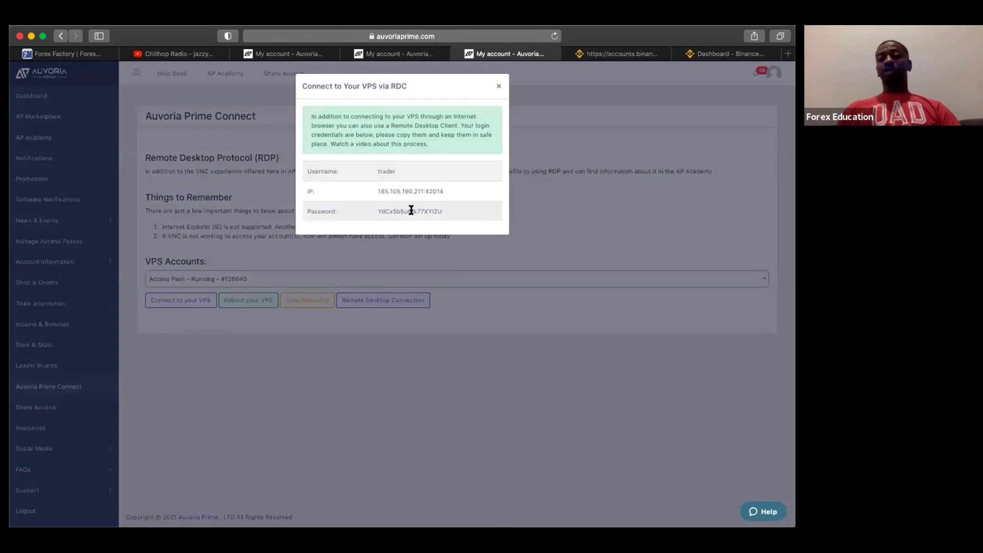
pyautogui.click(499, 89)
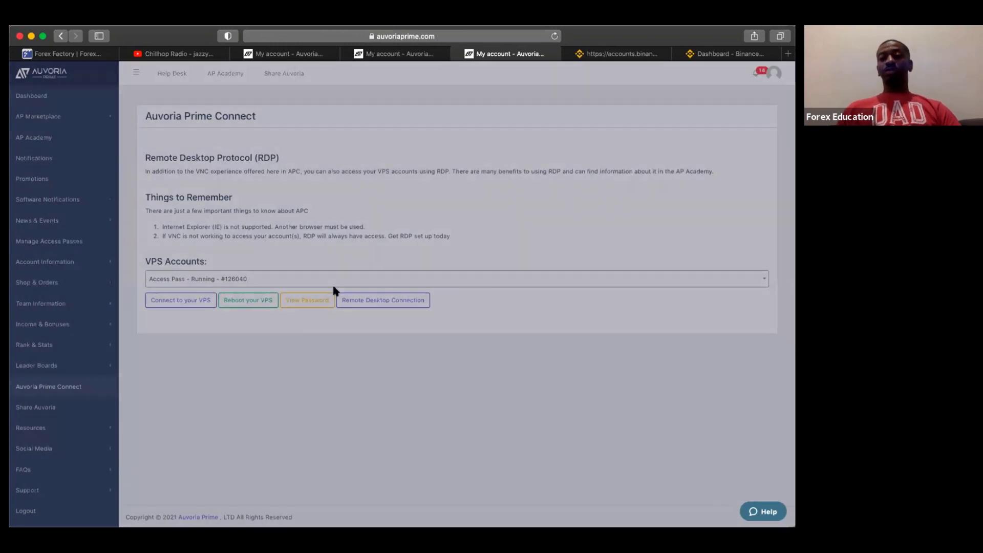
pyautogui.click(312, 299)
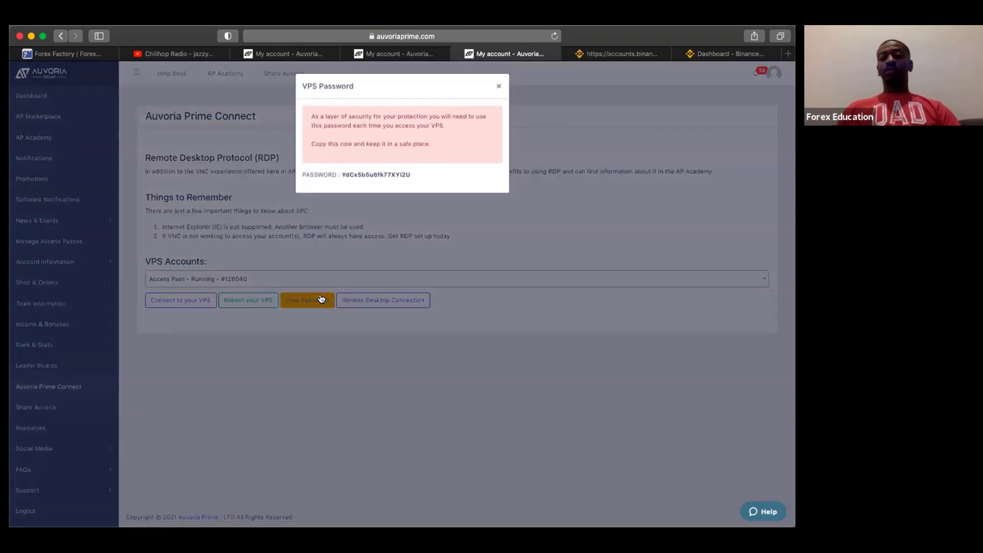
pyautogui.click(497, 89)
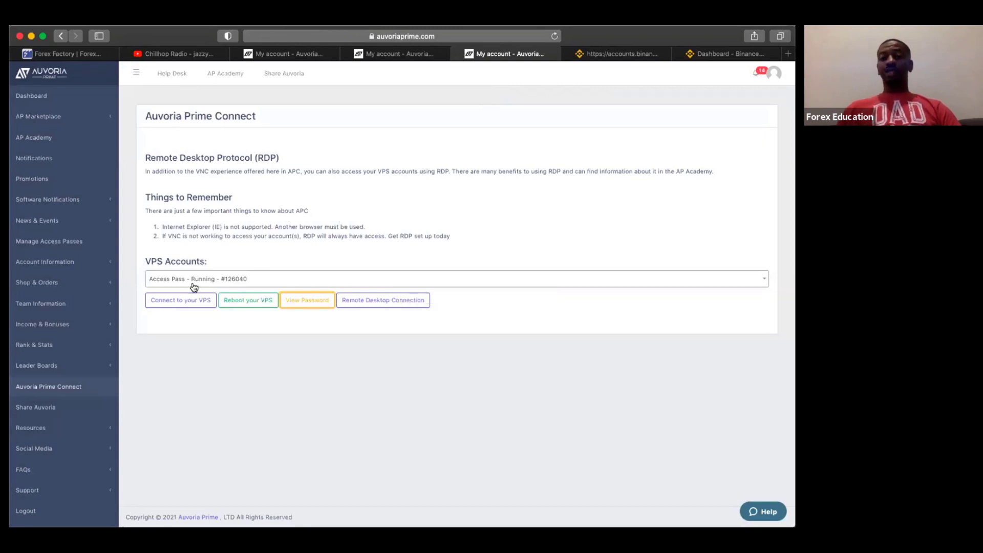
# Connect to the VPS in the browser and sign in as trader by pasting the VPS password.
pyautogui.click(177, 300)
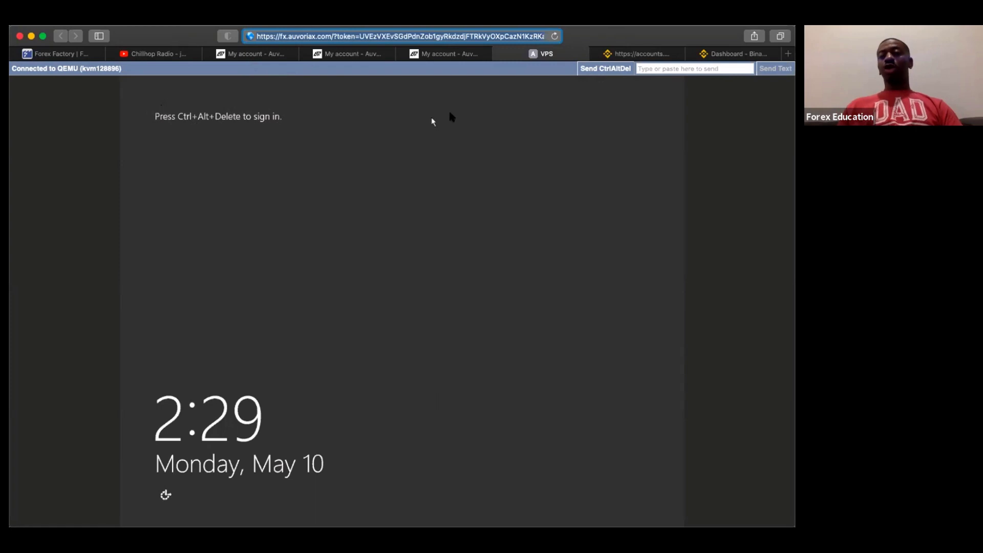
pyautogui.click(604, 67)
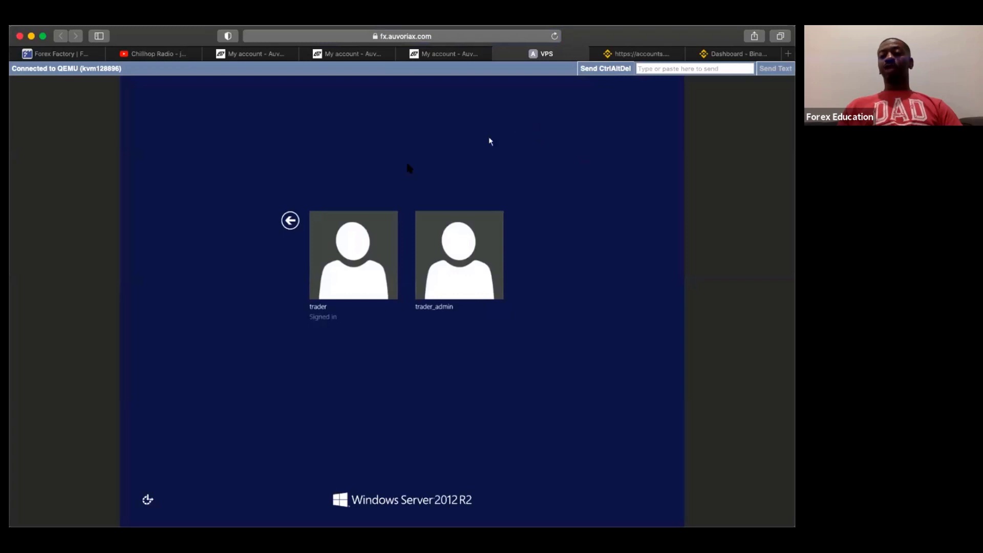
pyautogui.click(353, 244)
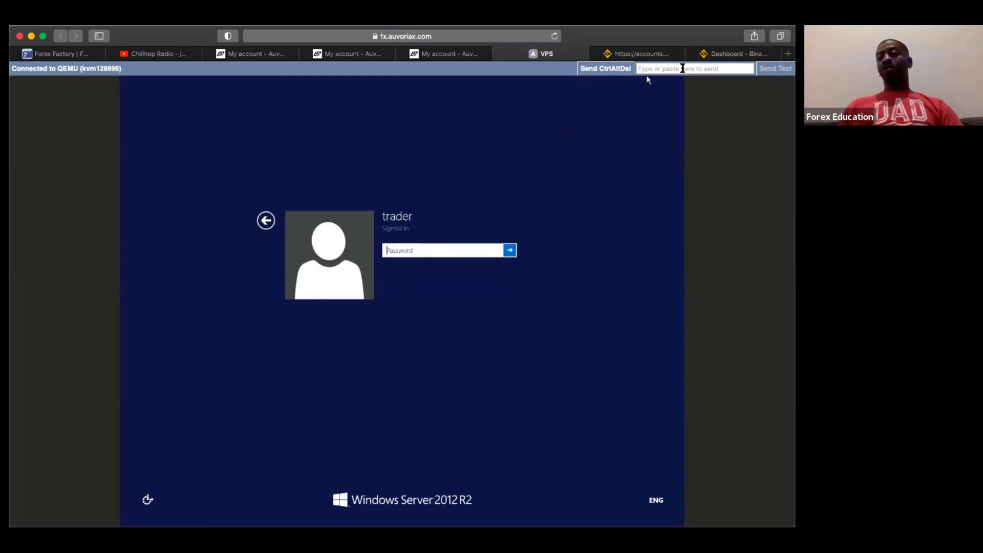
pyautogui.click(663, 69)
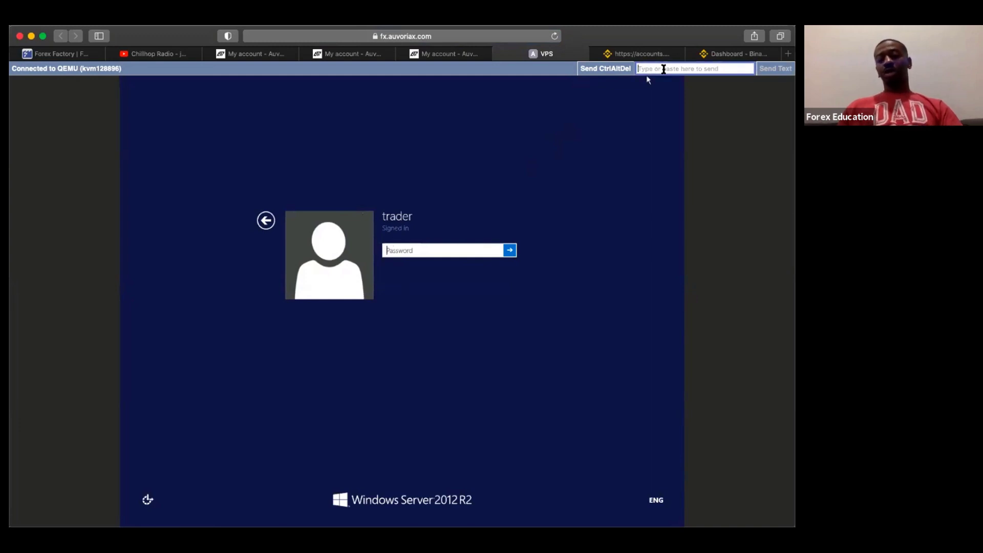
pyautogui.press('super+v')
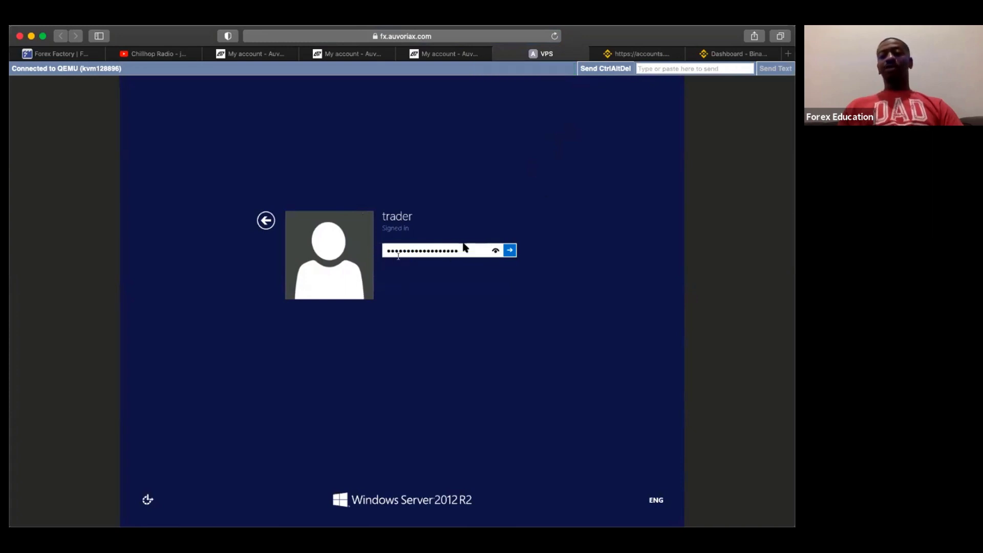
pyautogui.click(510, 249)
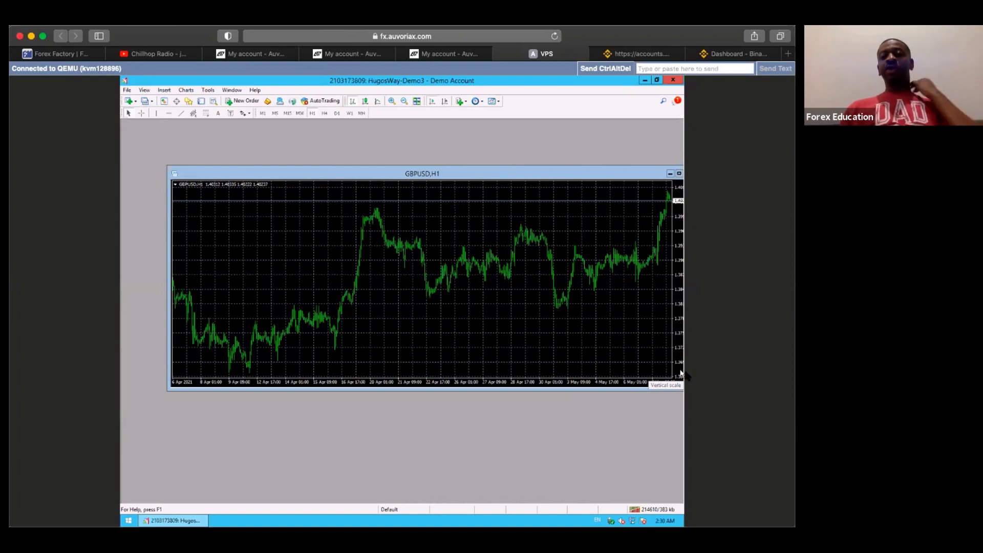
# Show the Remote Desktop Connection credentials on the Auvoria Prime Connect page and return to the VPS session.
pyautogui.click(454, 55)
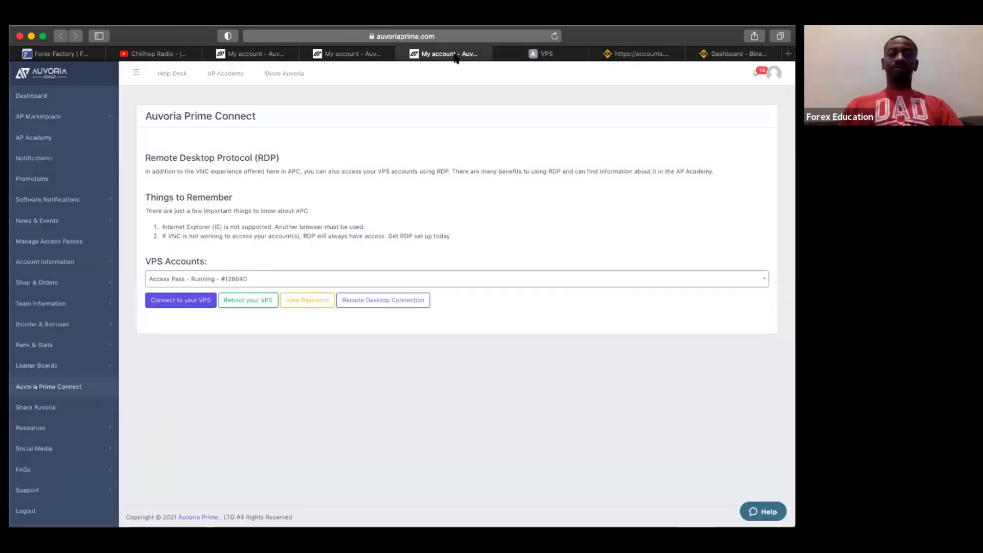
pyautogui.click(371, 300)
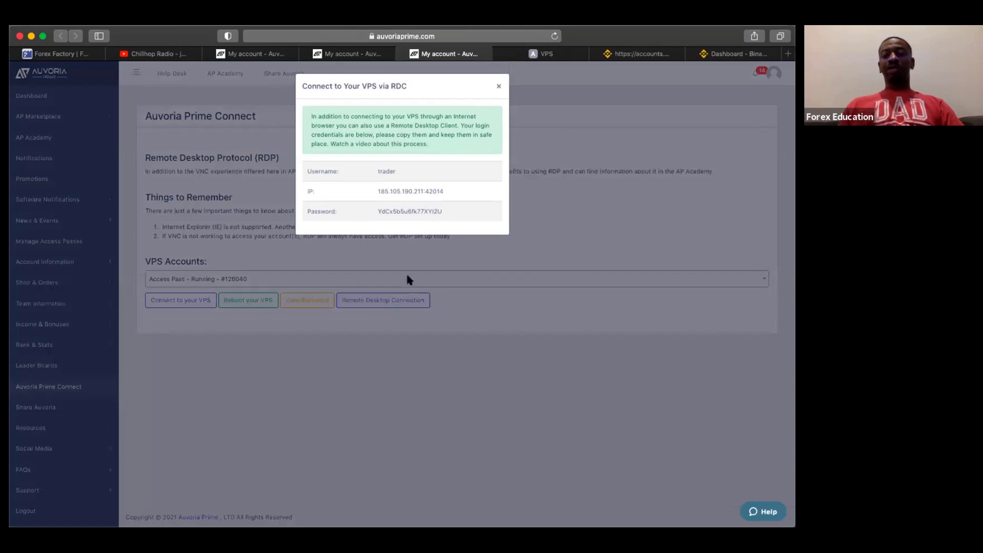
pyautogui.click(499, 89)
pyautogui.click(546, 54)
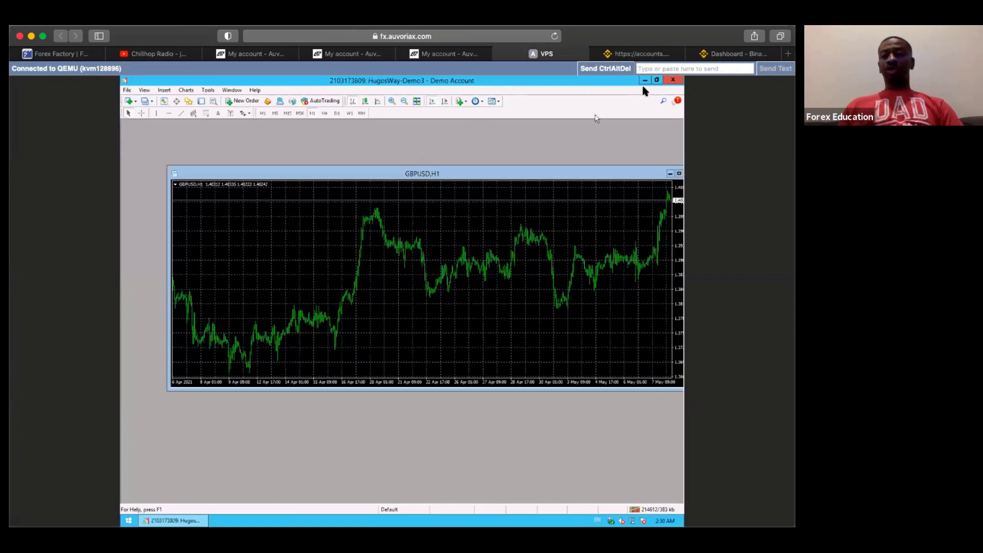
# Minimize the MetaTrader 4 window in the browser VPS session to reveal the VPS desktop.
pyautogui.click(644, 80)
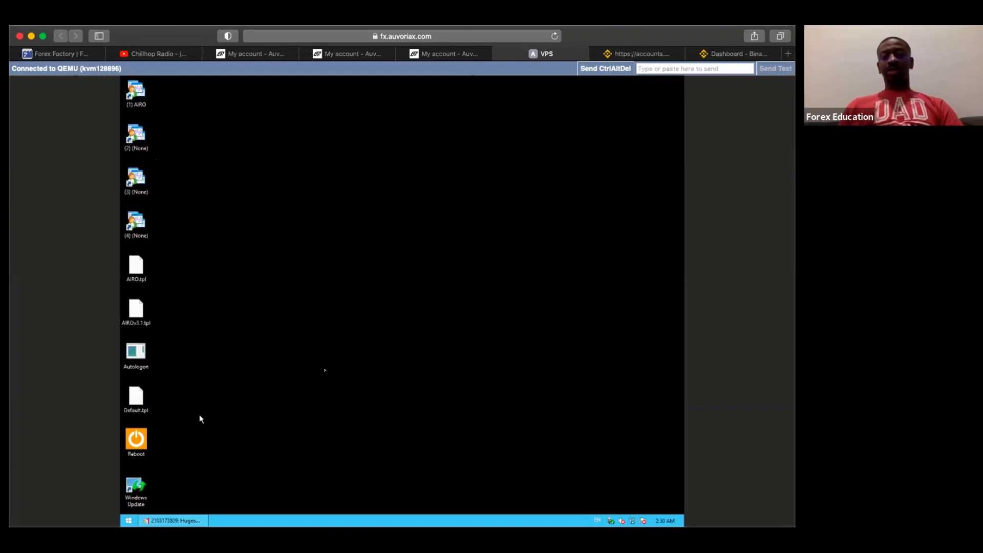
pyautogui.click(178, 521)
pyautogui.click(178, 522)
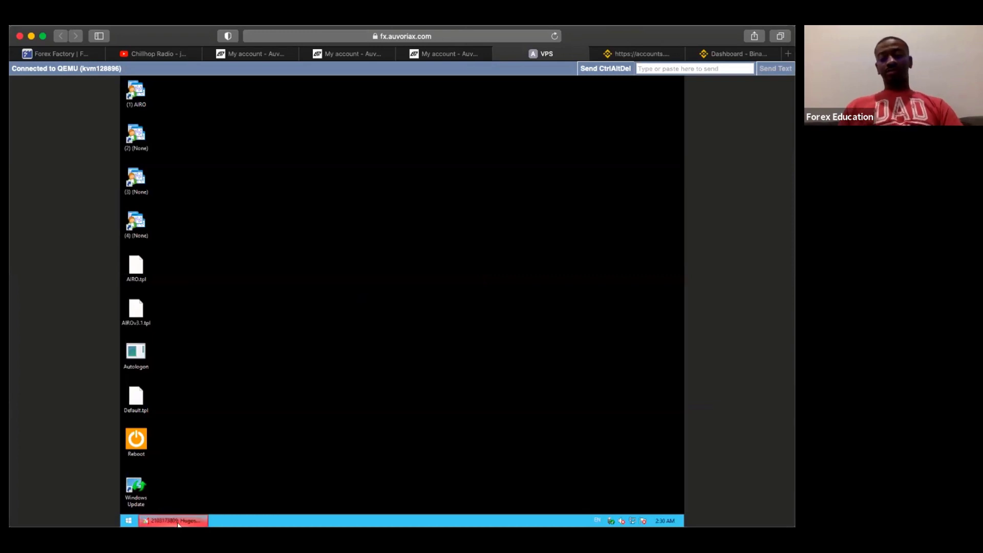
pyautogui.rightClick(177, 522)
pyautogui.click(330, 472)
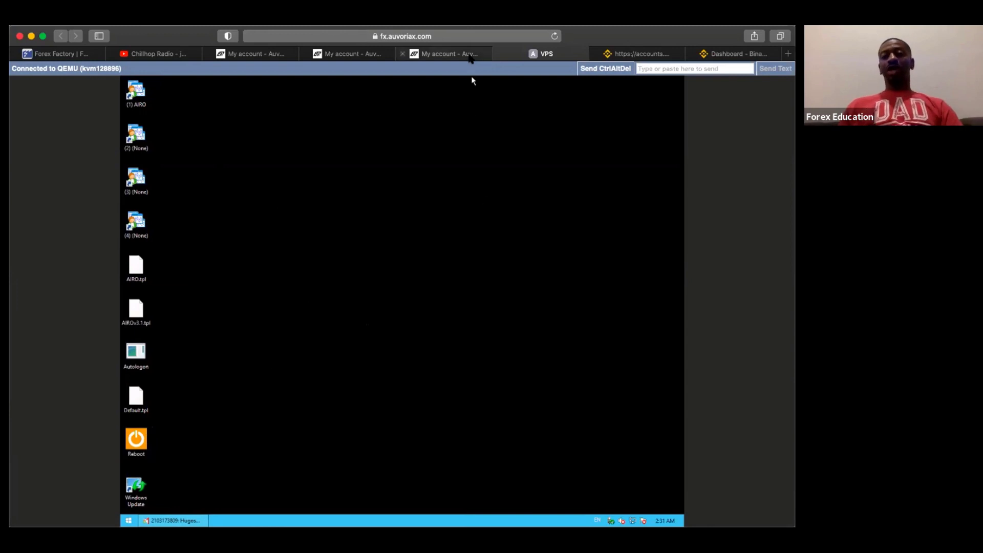
# Return to the Auvoria Prime Connect page and show the Remote Desktop Connection details for the VPS.
pyautogui.click(445, 54)
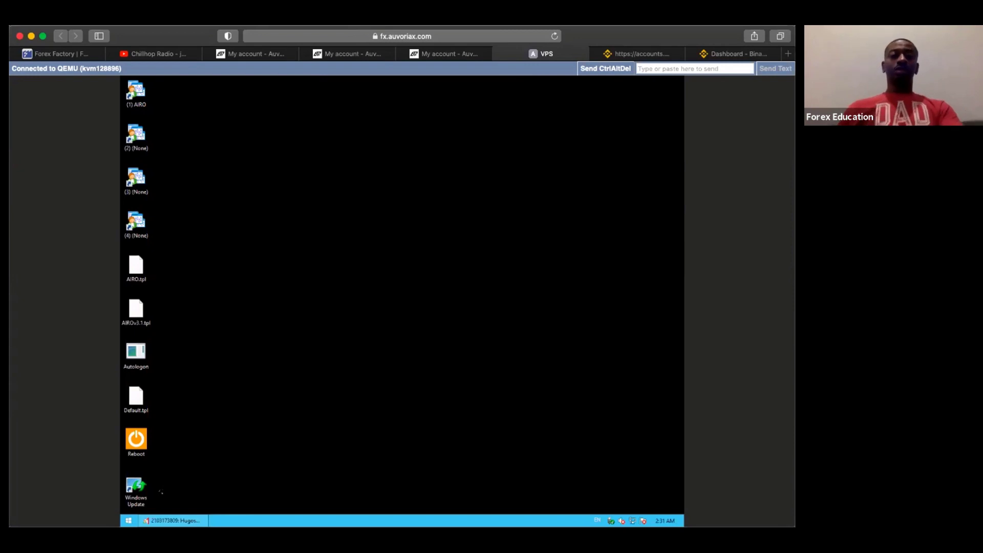
pyautogui.click(457, 54)
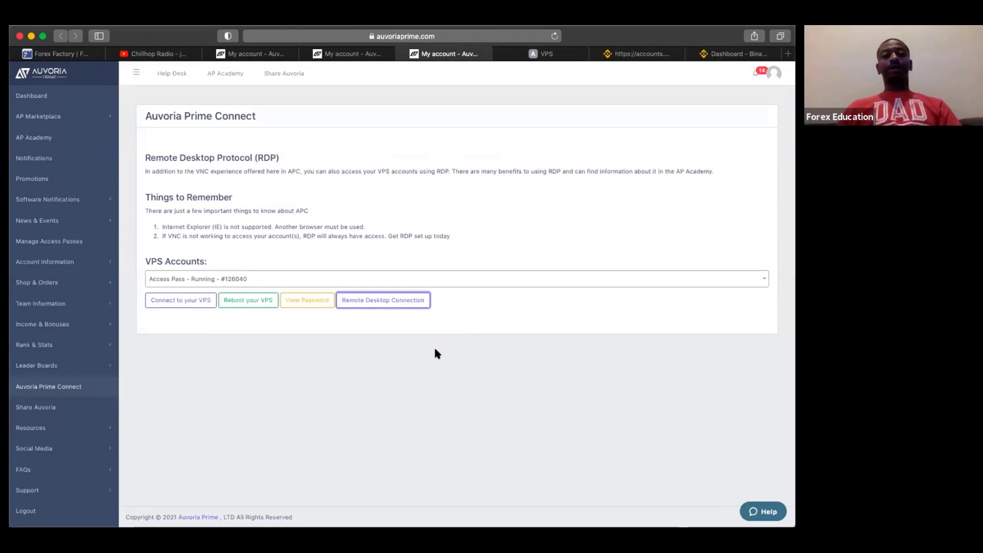
pyautogui.click(378, 303)
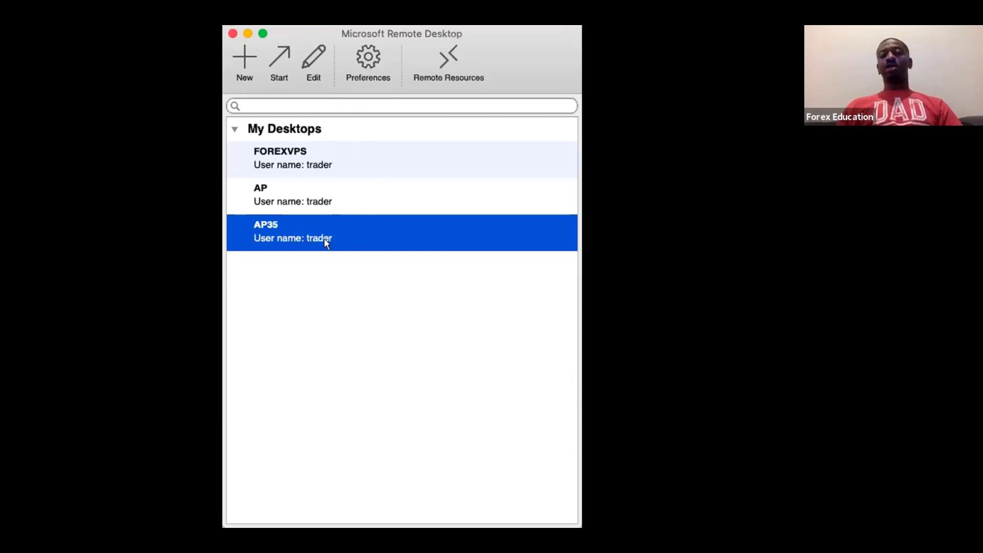
# Look through the saved FOREXVPS, AP and AP35 connections in Microsoft Remote Desktop and clear the selection.
pyautogui.click(300, 153)
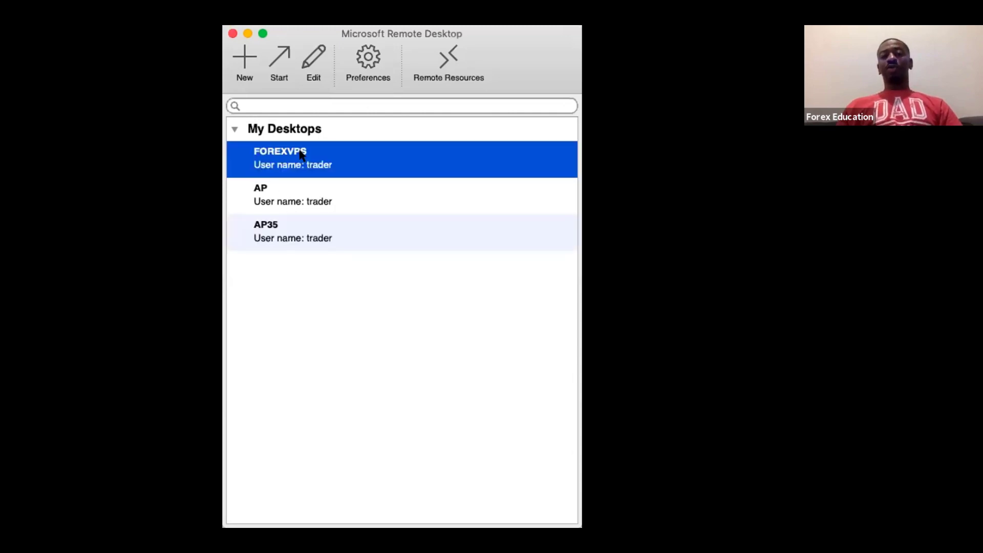
pyautogui.click(338, 194)
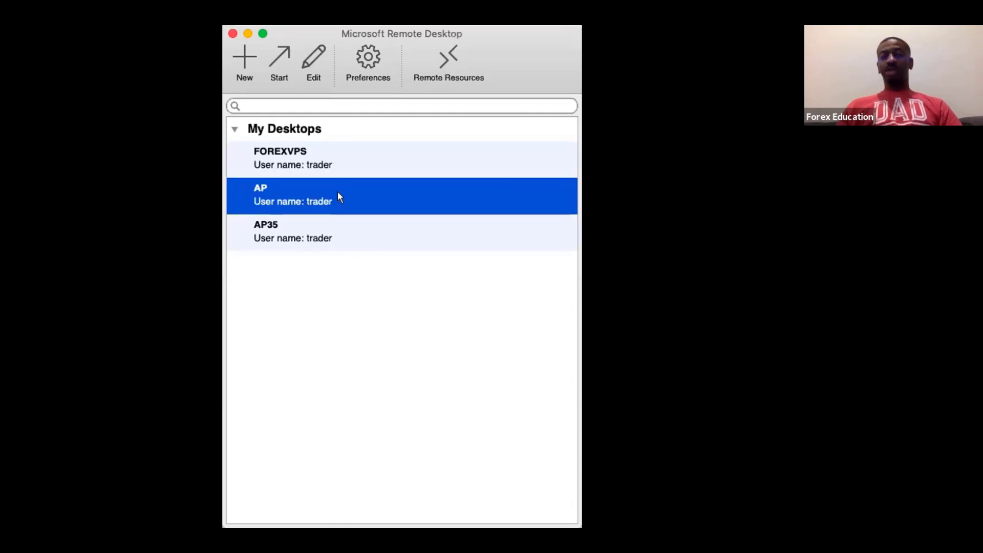
pyautogui.click(352, 233)
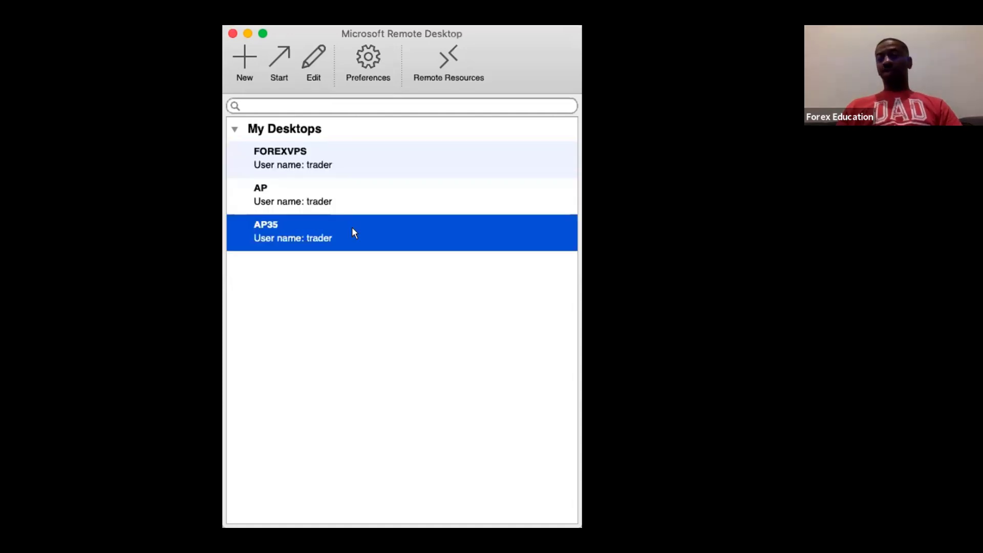
pyautogui.click(343, 156)
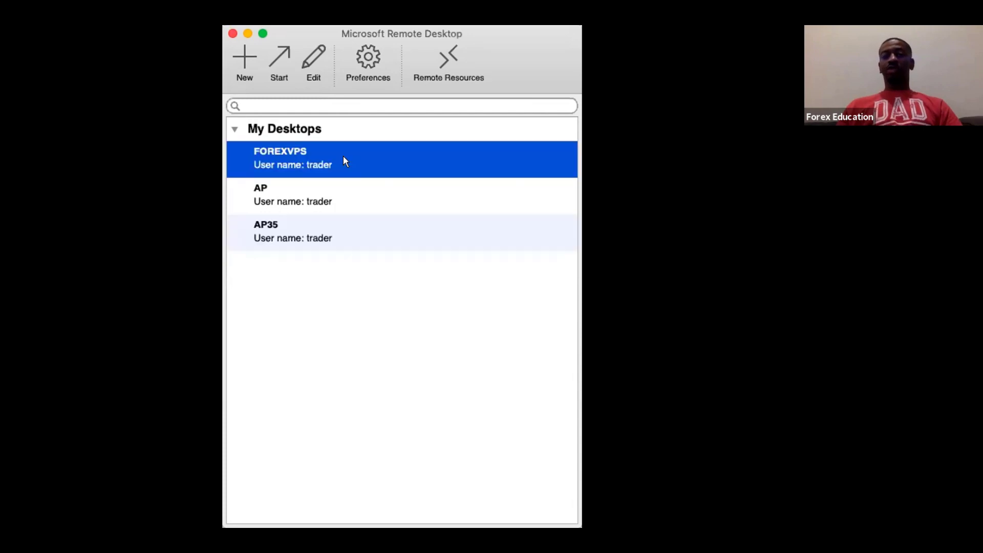
pyautogui.click(345, 187)
pyautogui.click(348, 231)
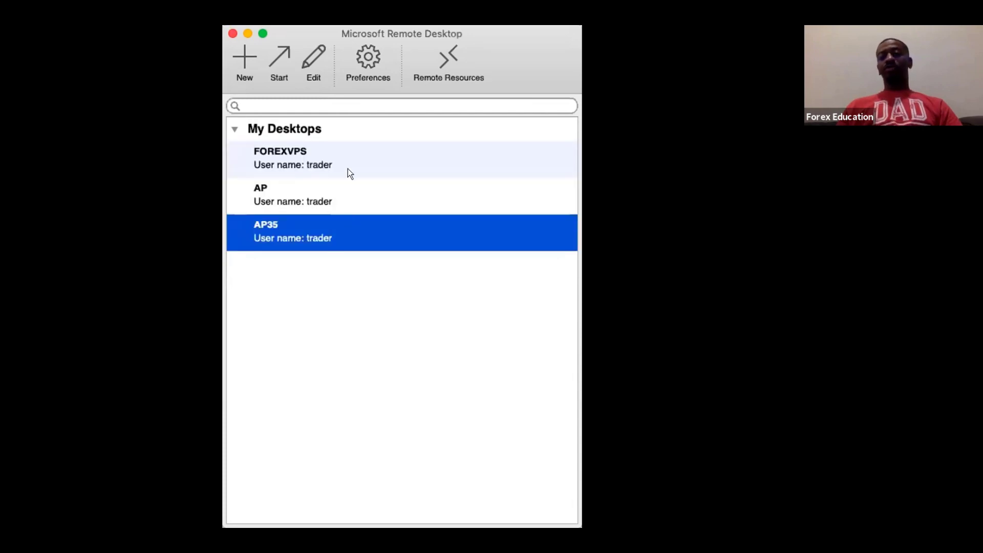
pyautogui.click(364, 153)
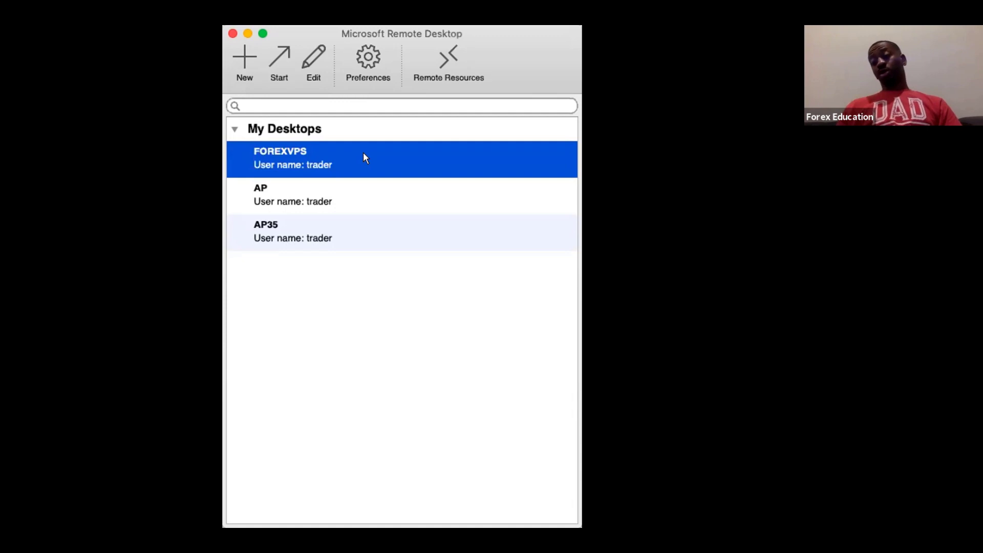
pyautogui.click(364, 339)
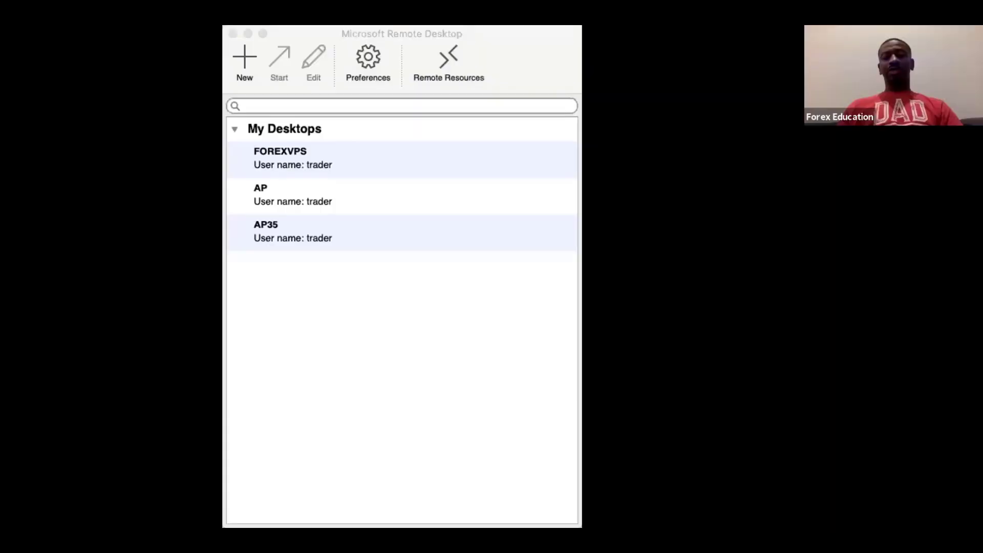
# Create a new remote desktop connection named AP with the PC name 185.105.190.211:42014.
pyautogui.press('super+n')
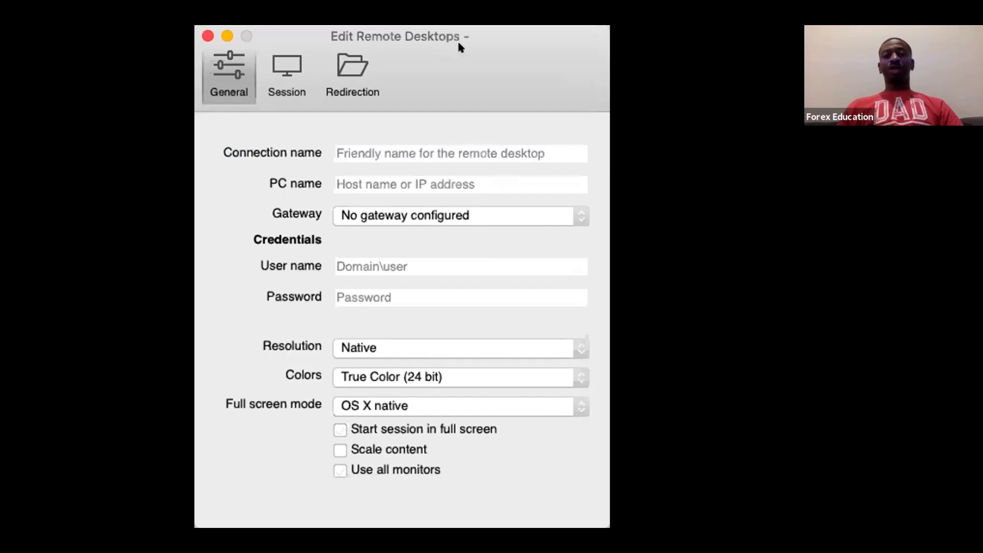
pyautogui.click(356, 144)
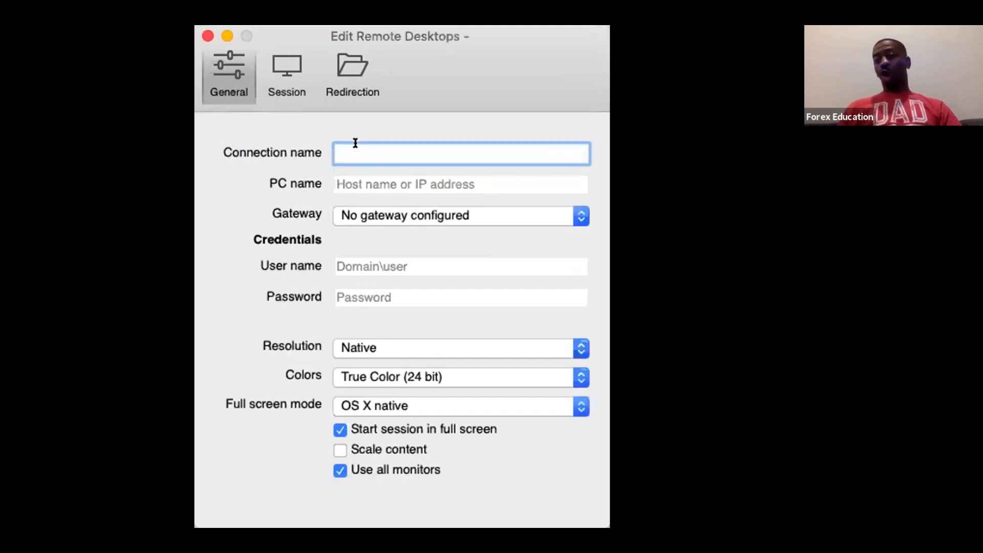
pyautogui.write('AP')
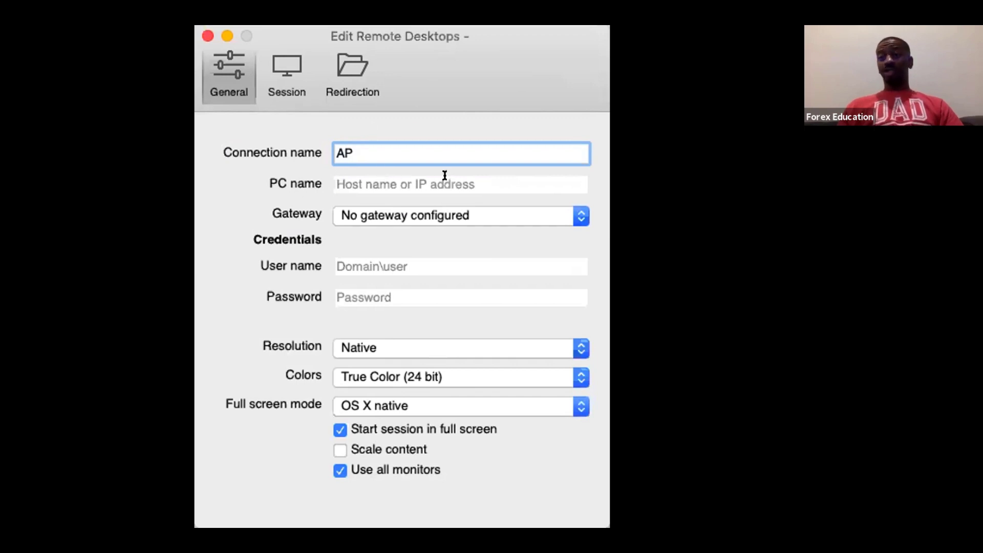
pyautogui.click(419, 177)
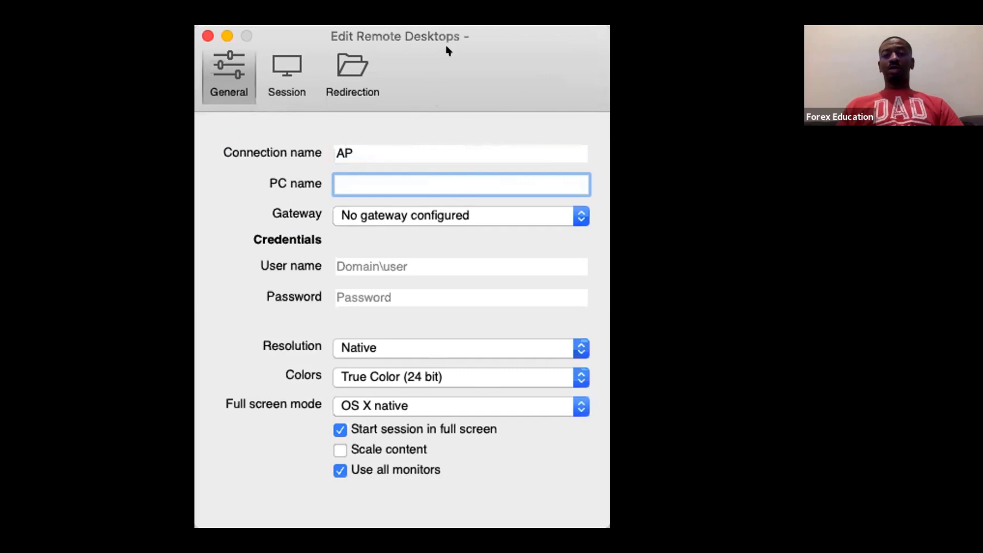
pyautogui.write('185')
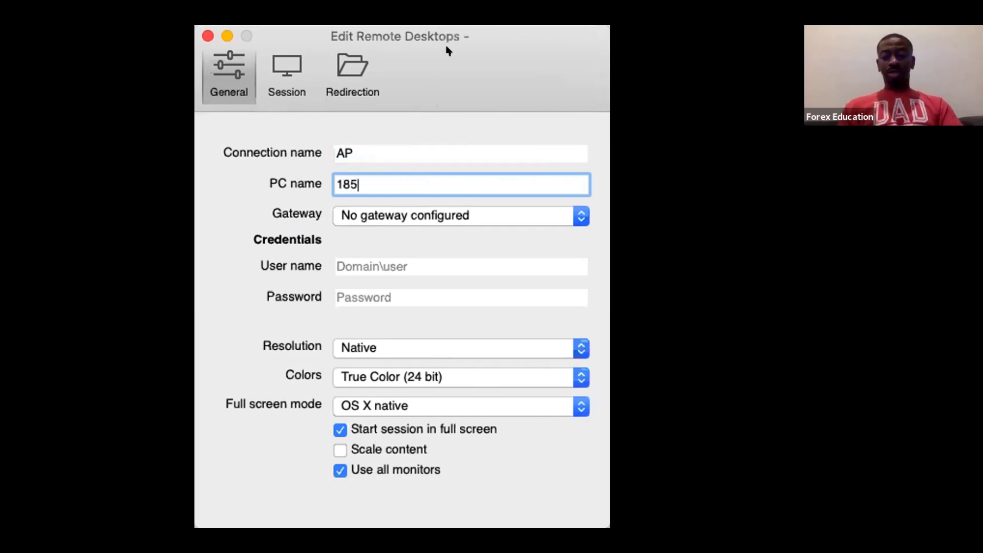
pyautogui.write('.')
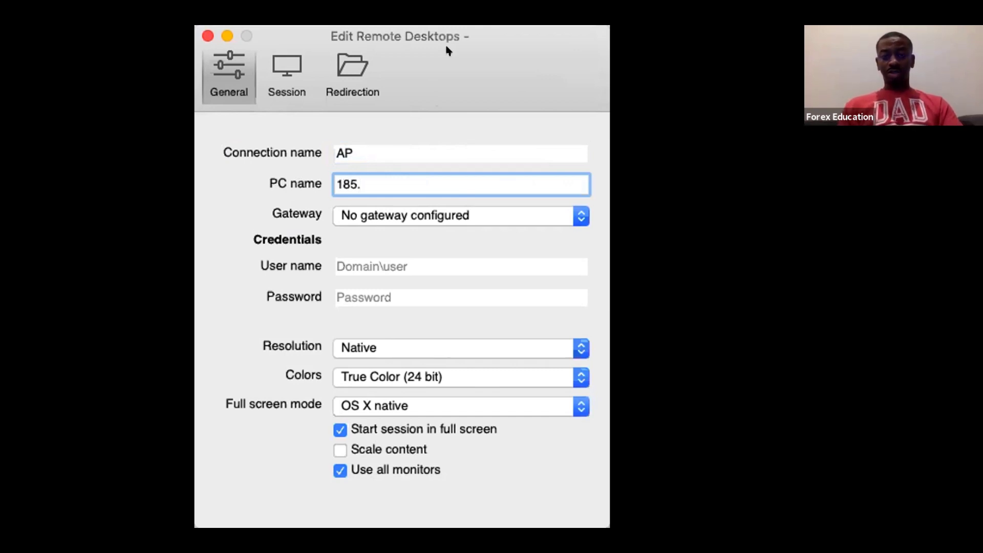
pyautogui.write('105')
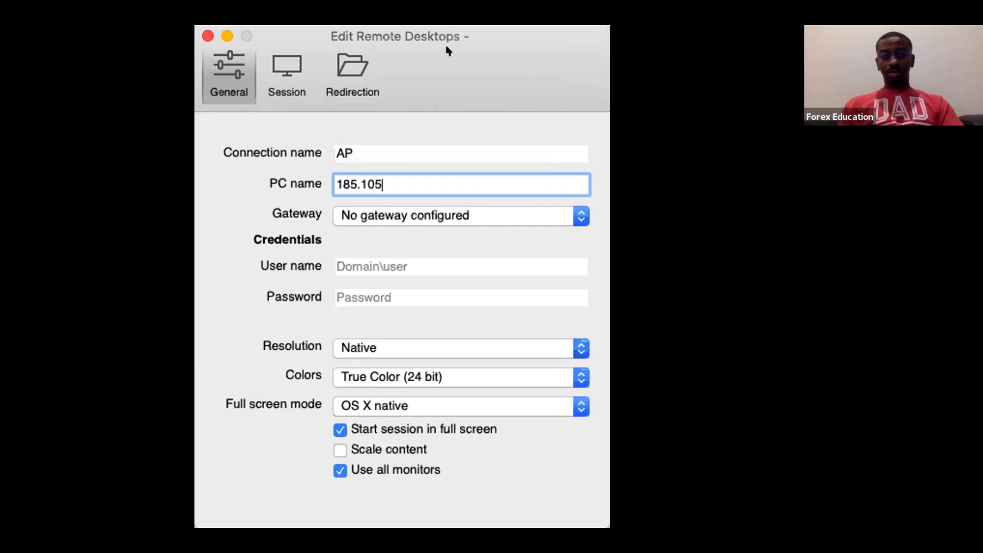
pyautogui.write('.190.211:')
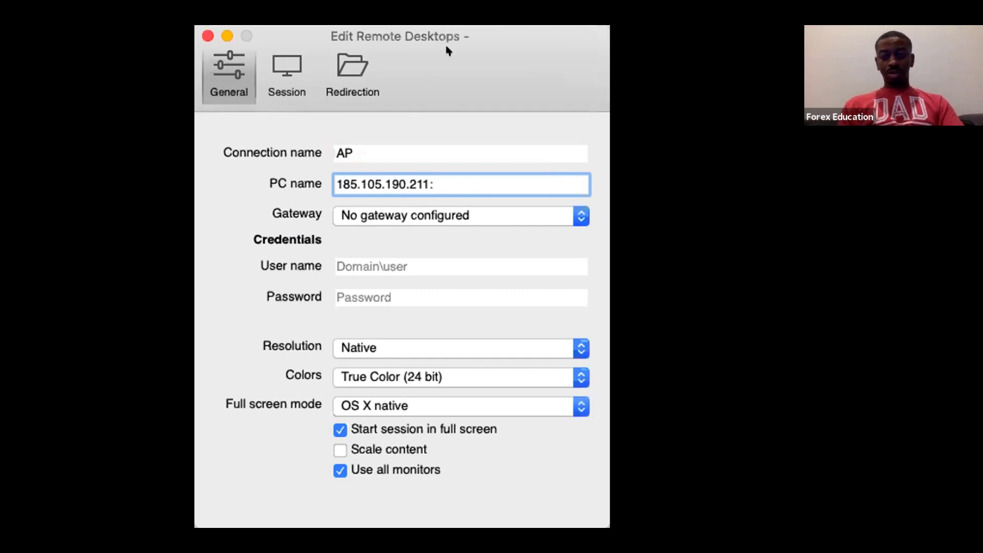
pyautogui.write('42014')
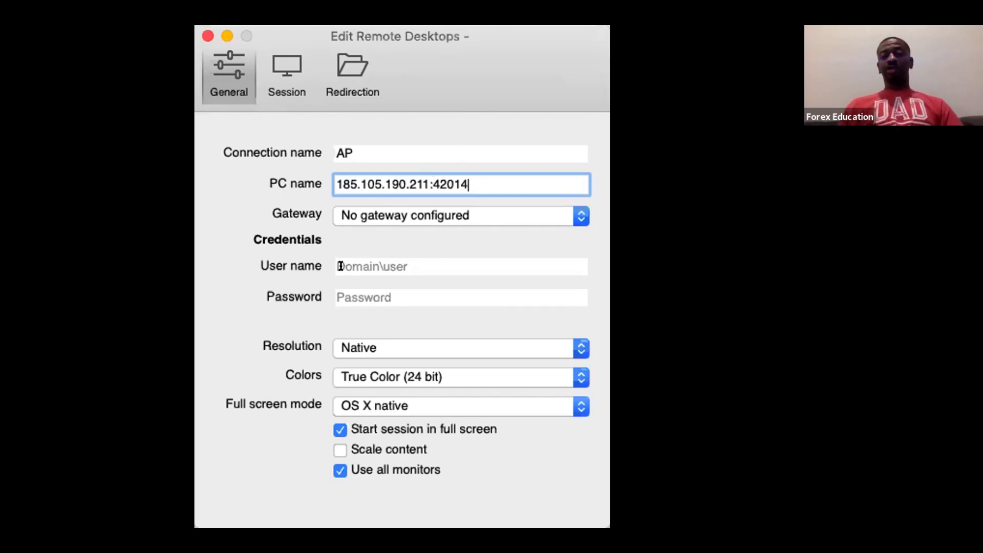
# Enter trader as the connection's user name and make the password field ready for entry.
pyautogui.click(430, 255)
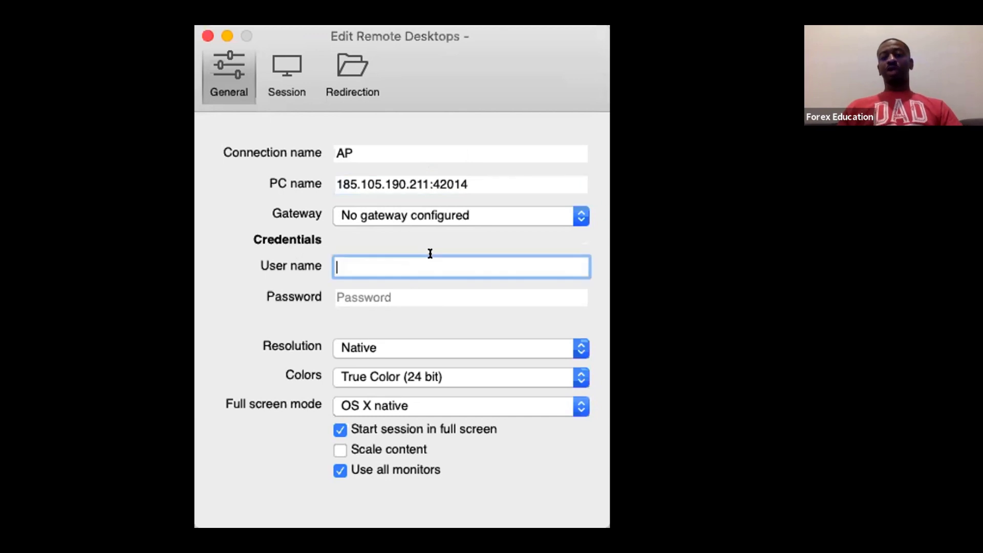
pyautogui.write('trader')
pyautogui.click(405, 292)
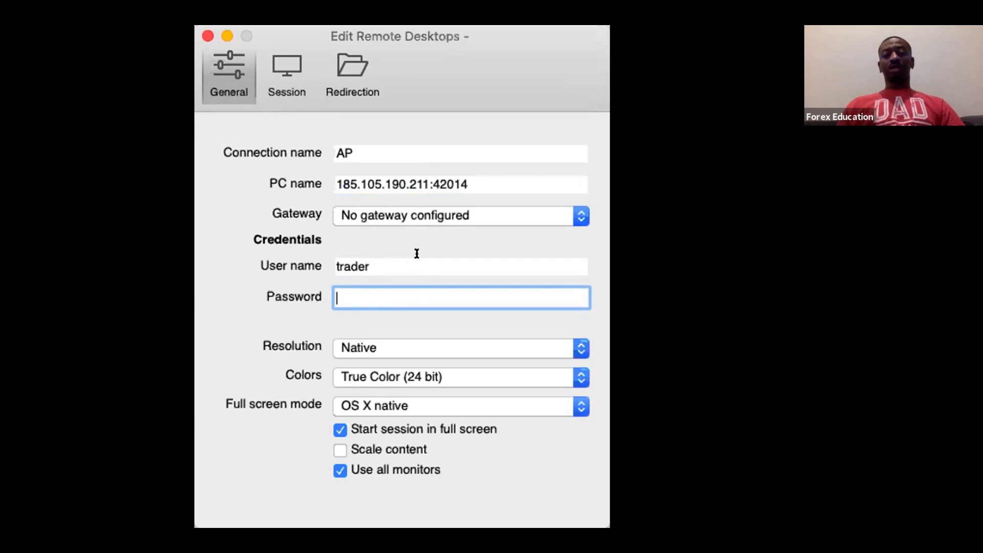
# Clear the user name, PC name and connection name from the new remote desktop entry and discard it.
pyautogui.moveTo(417, 254); pyautogui.dragTo(232, 261)
pyautogui.press('BackSpace')
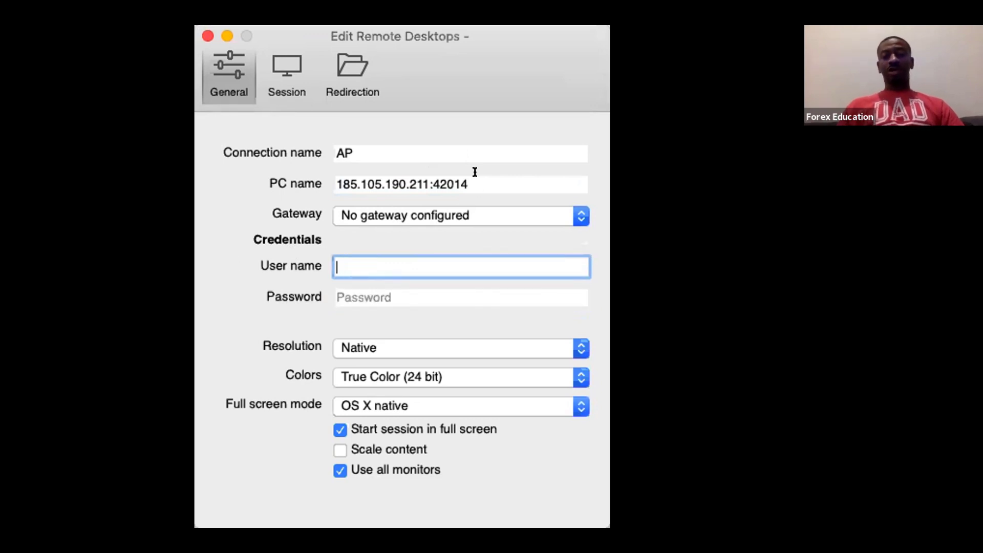
pyautogui.moveTo(475, 184); pyautogui.dragTo(335, 186)
pyautogui.press('BackSpace')
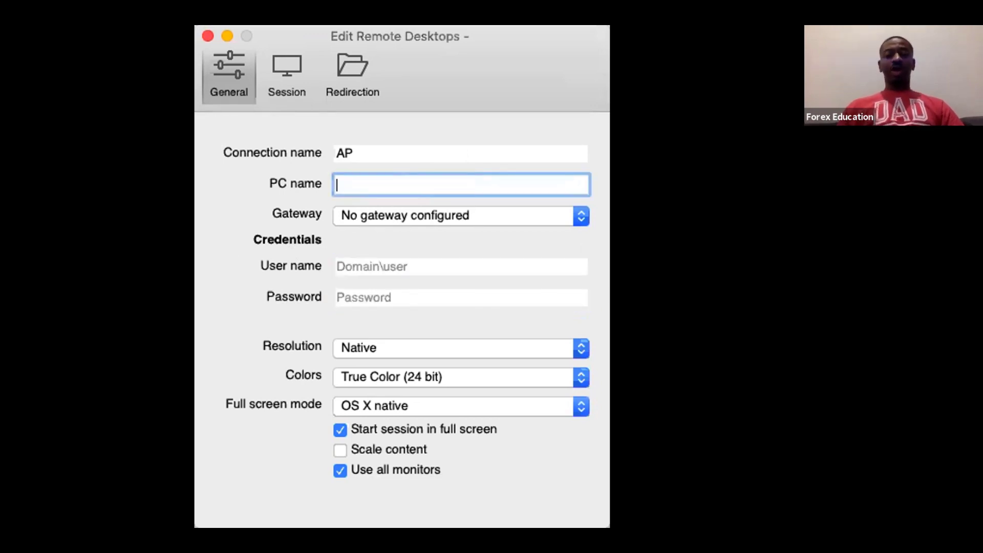
pyautogui.click(371, 150)
pyautogui.moveTo(371, 149); pyautogui.dragTo(202, 135)
pyautogui.press('BackSpace')
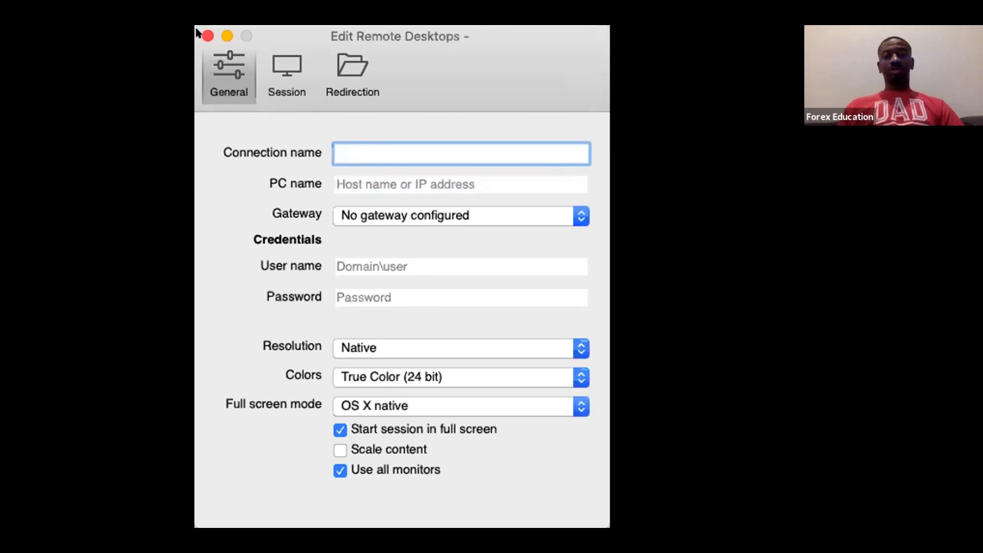
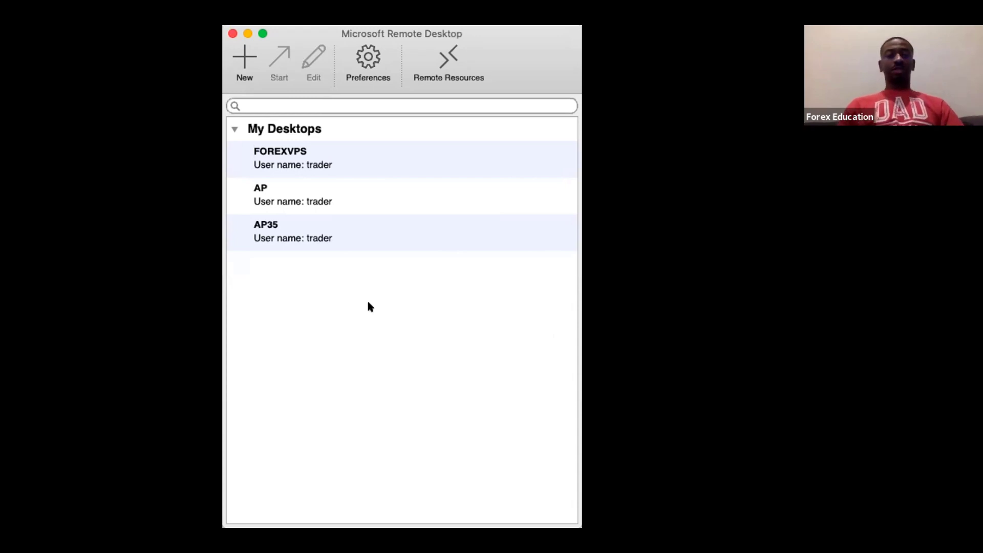
# Connect to the saved AP35 remote desktop and dismiss the MetaTrader trading alert.
pyautogui.click(300, 229)
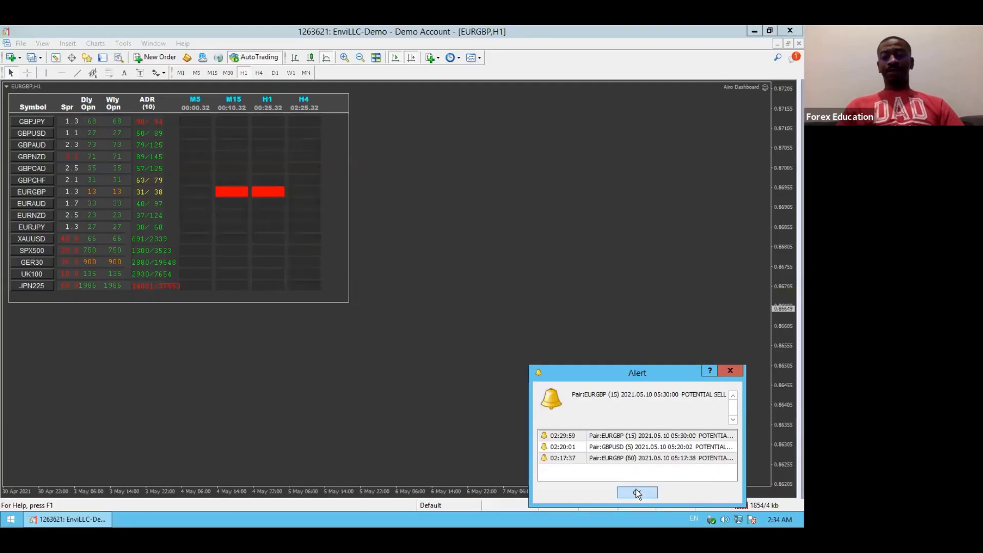
pyautogui.click(632, 493)
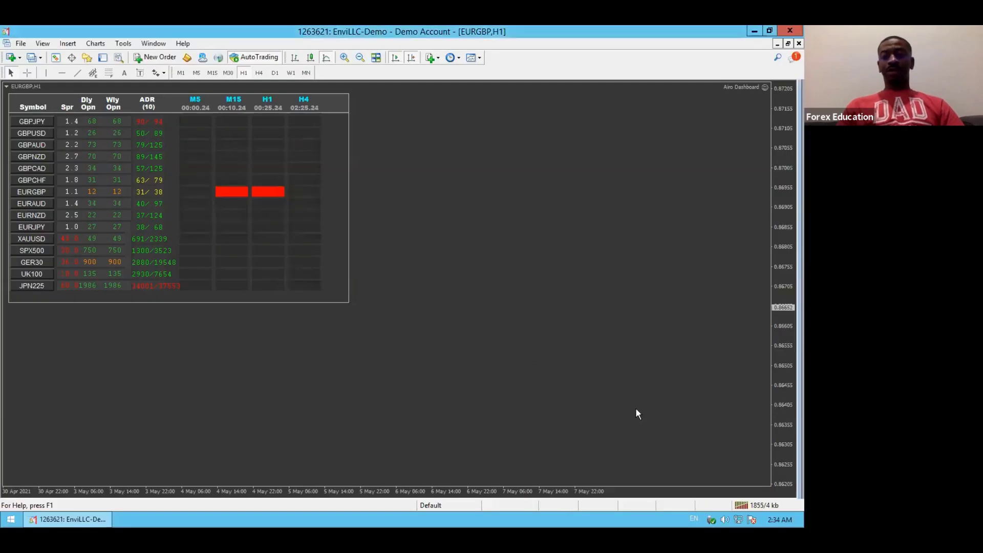
# Minimize MetaTrader, reopen it with the (1) AIRO (Dev) desktop shortcut, and open the GBPJPY M15 chart from the AIRO Dashboard.
pyautogui.click(754, 31)
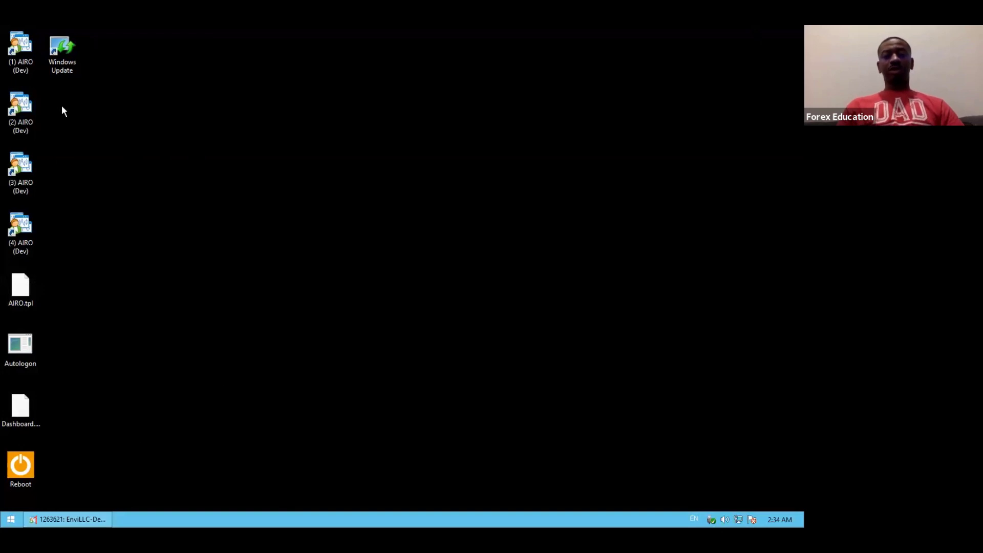
pyautogui.click(26, 60)
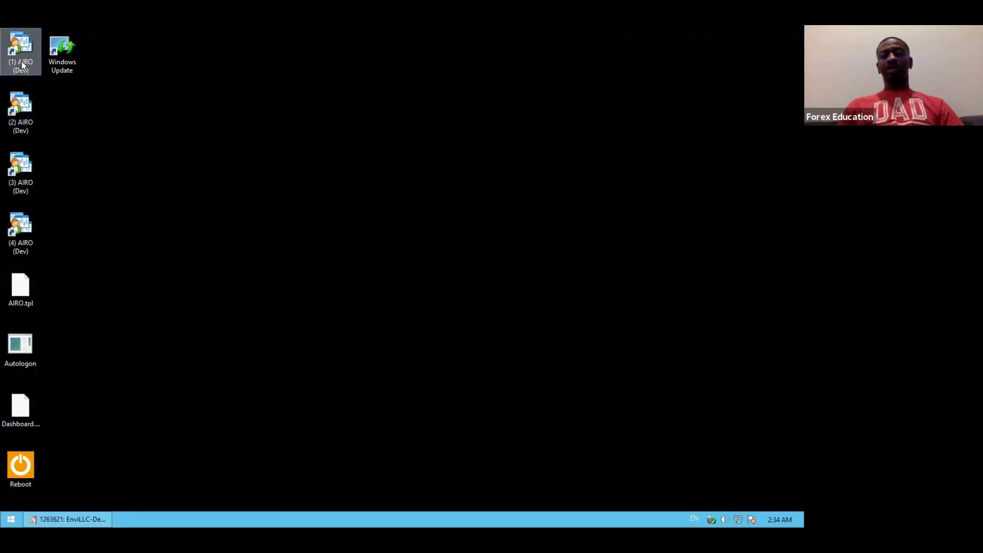
pyautogui.doubleClick(20, 64)
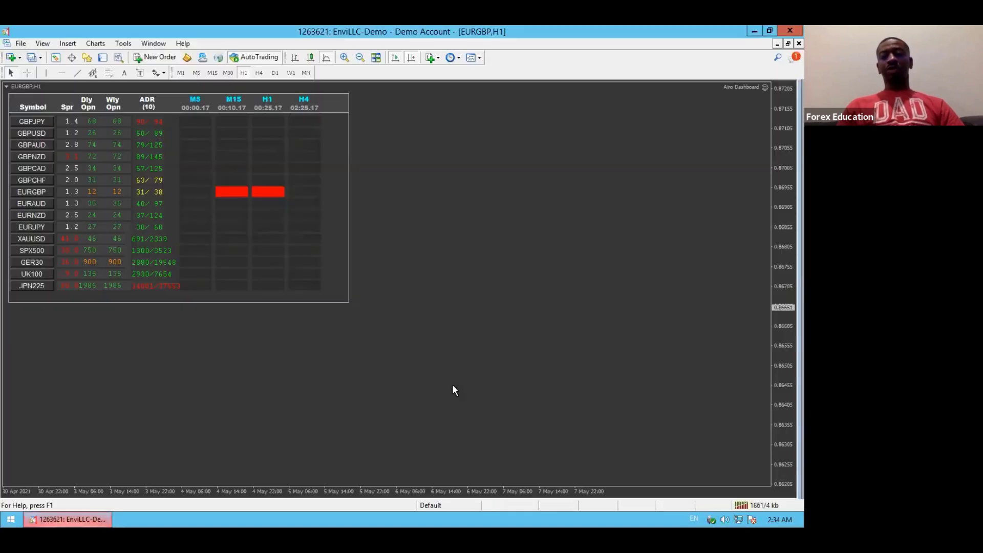
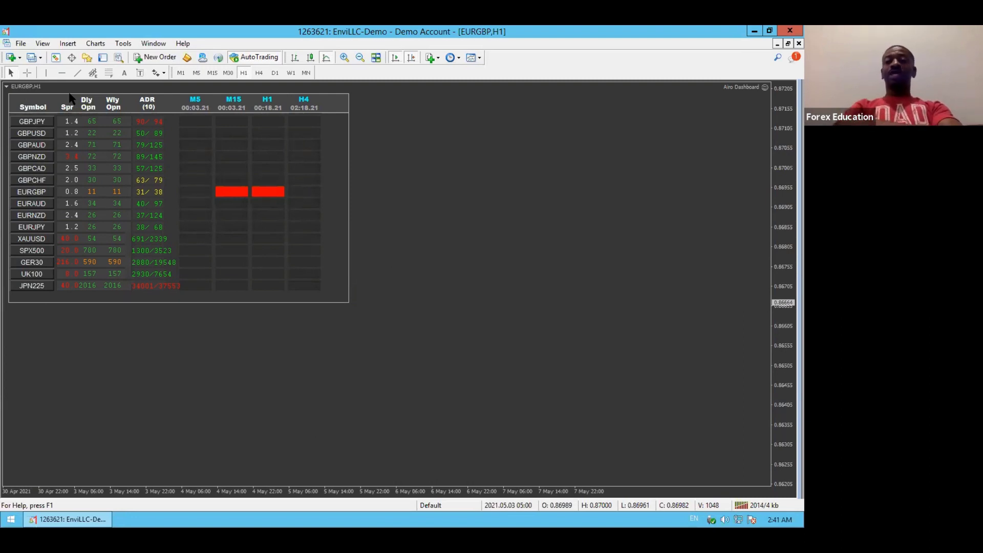
pyautogui.click(233, 120)
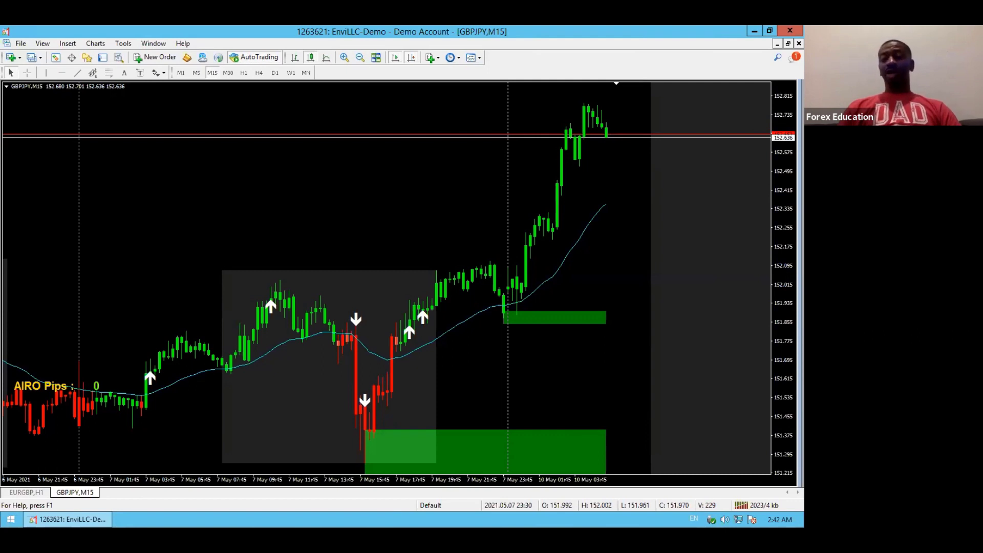
# Close the GBPJPY chart and open the GBPNZD M15 chart from the AIRO Dashboard.
pyautogui.click(796, 43)
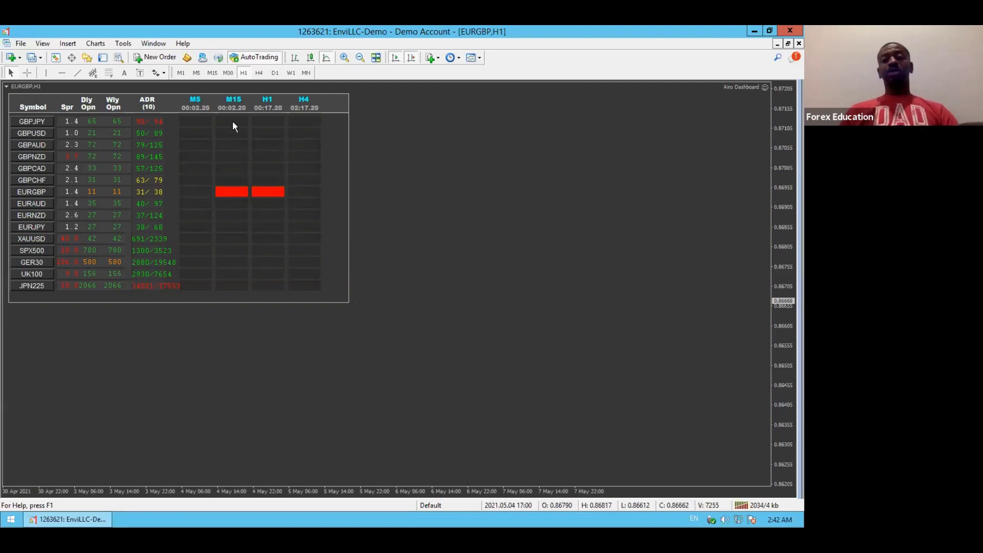
pyautogui.click(226, 156)
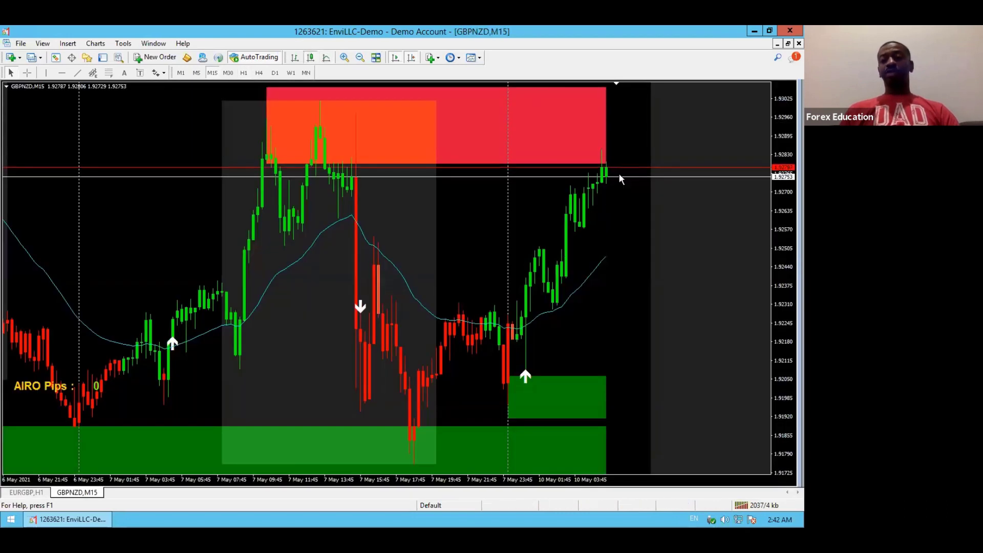
# Draw a horizontal line at about 1.9263 on the GBPNZD M15 chart, then delete it.
pyautogui.click(62, 73)
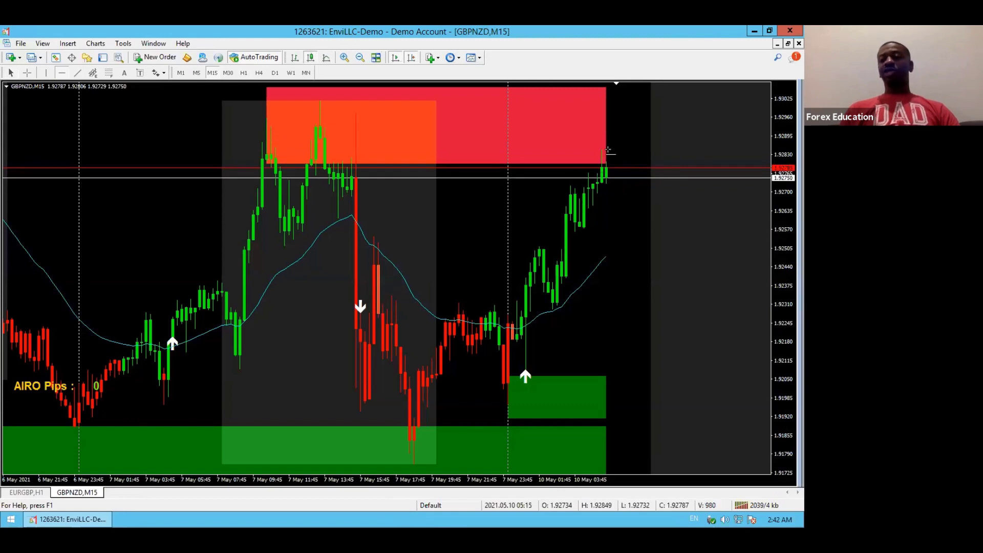
pyautogui.click(617, 210)
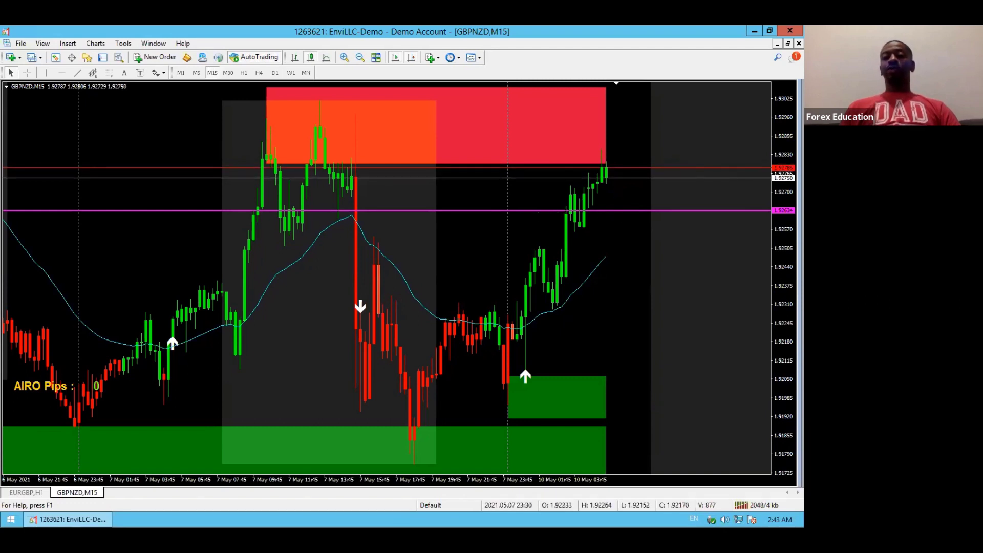
pyautogui.doubleClick(498, 210)
pyautogui.rightClick(498, 211)
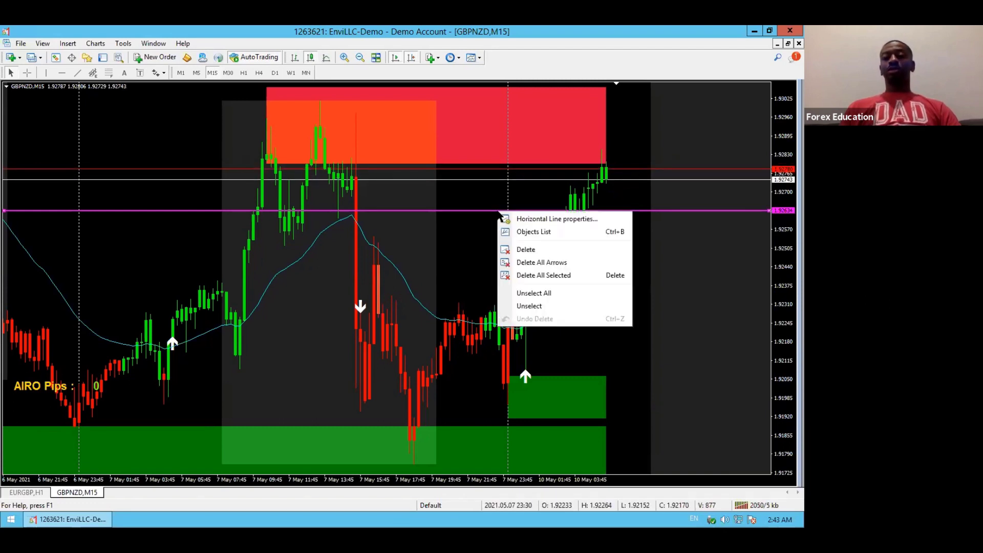
pyautogui.click(517, 249)
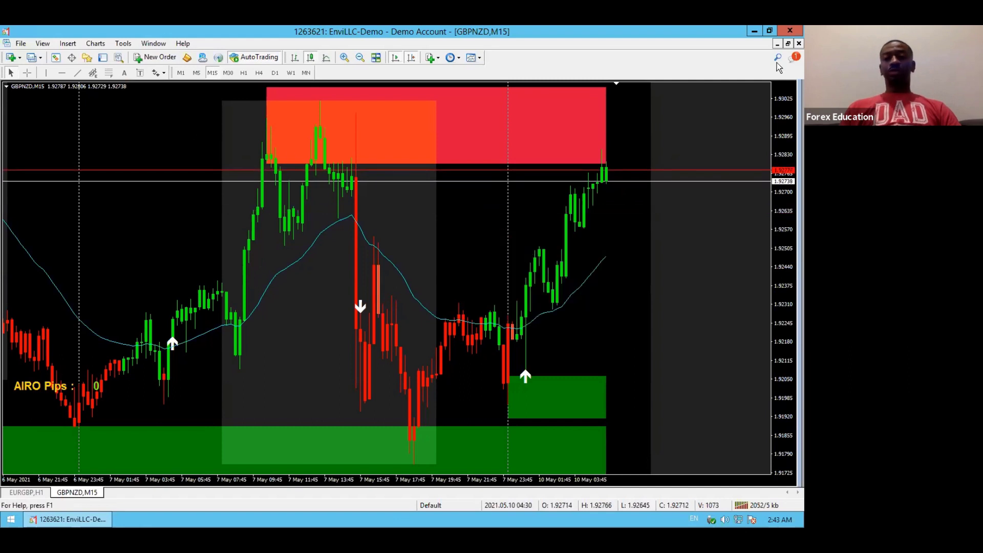
# Close the GBPNZD chart and briefly view the GER30 M5 chart from the AIRO Dashboard.
pyautogui.click(798, 44)
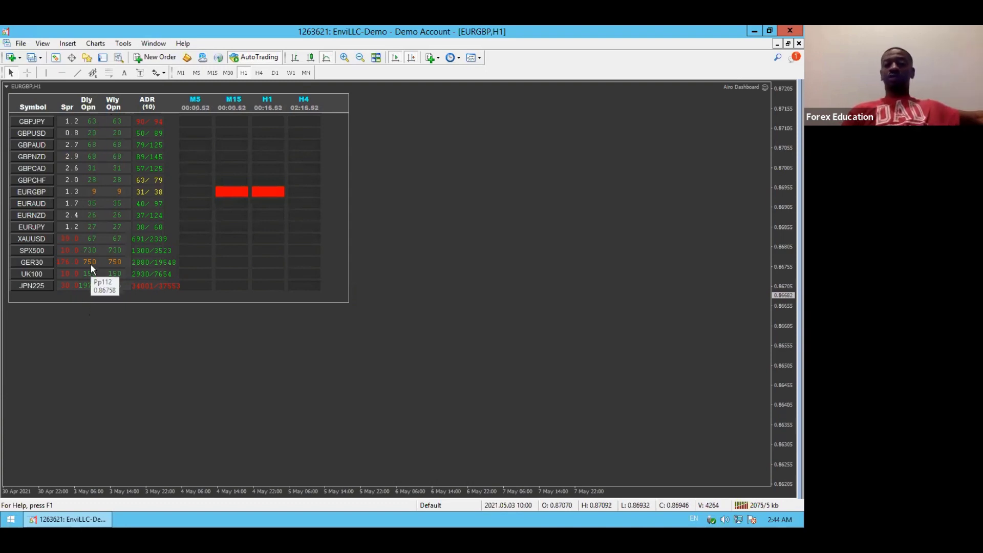
pyautogui.click(193, 262)
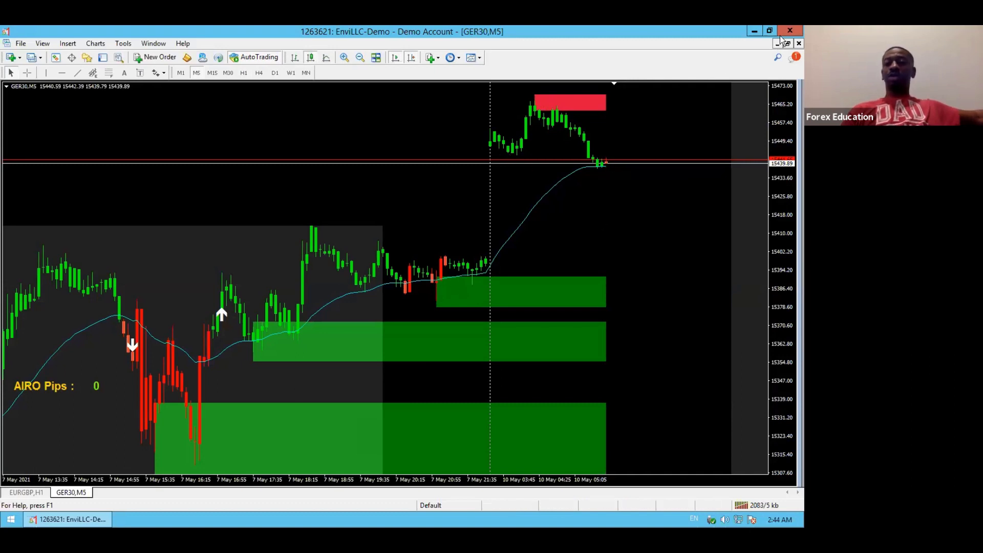
pyautogui.click(798, 44)
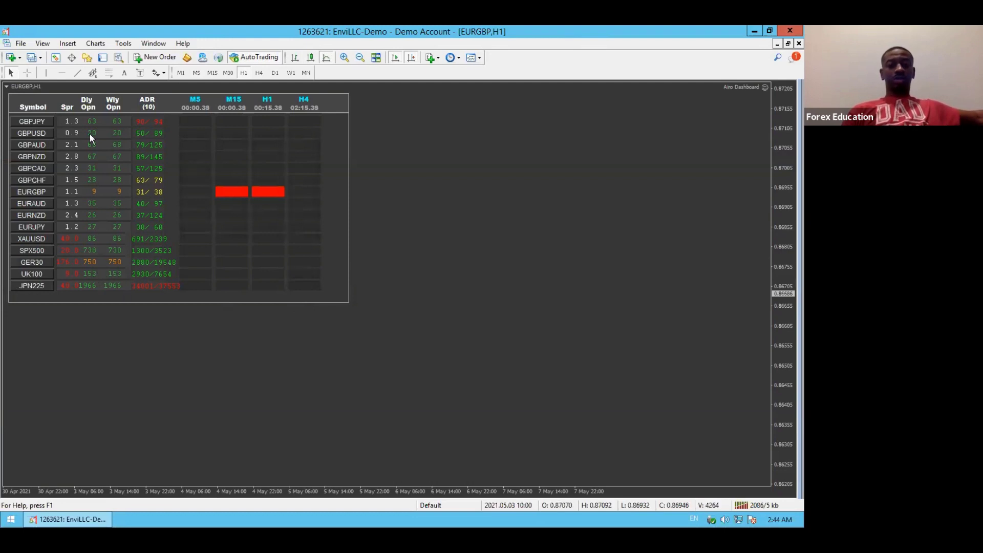
# Open the GBPJPY M15 chart from the dashboard and check the period separators option in its properties, dismissing the trading alert.
pyautogui.click(229, 124)
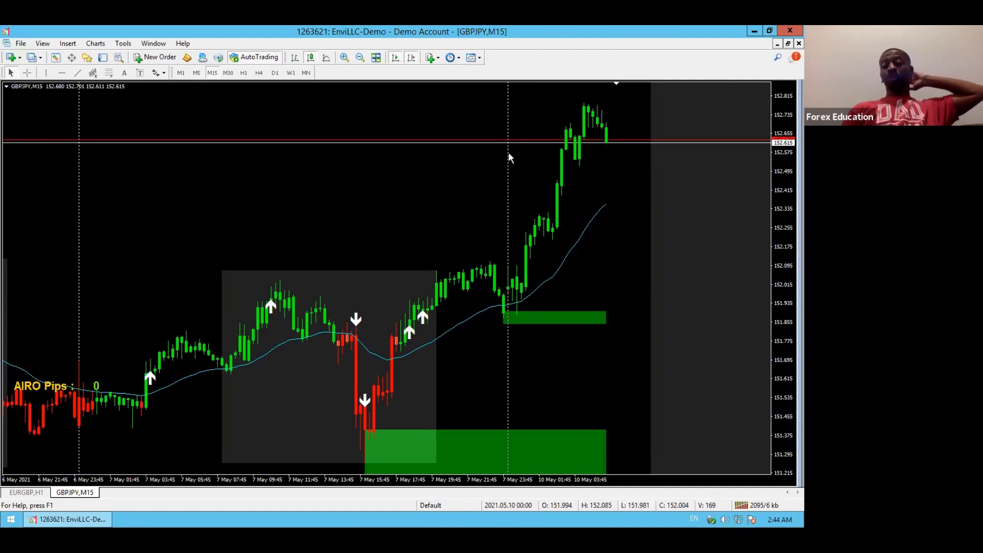
pyautogui.rightClick(435, 197)
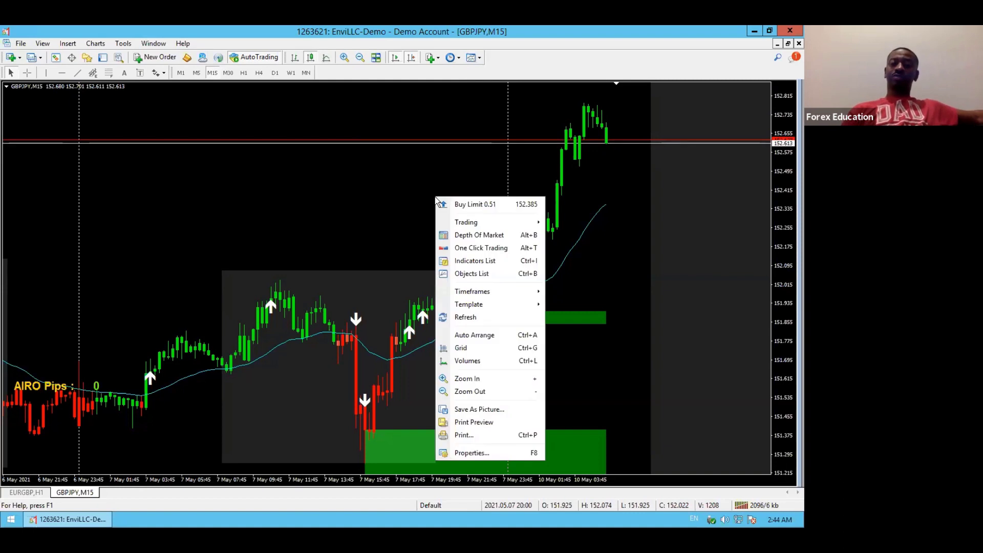
pyautogui.click(471, 453)
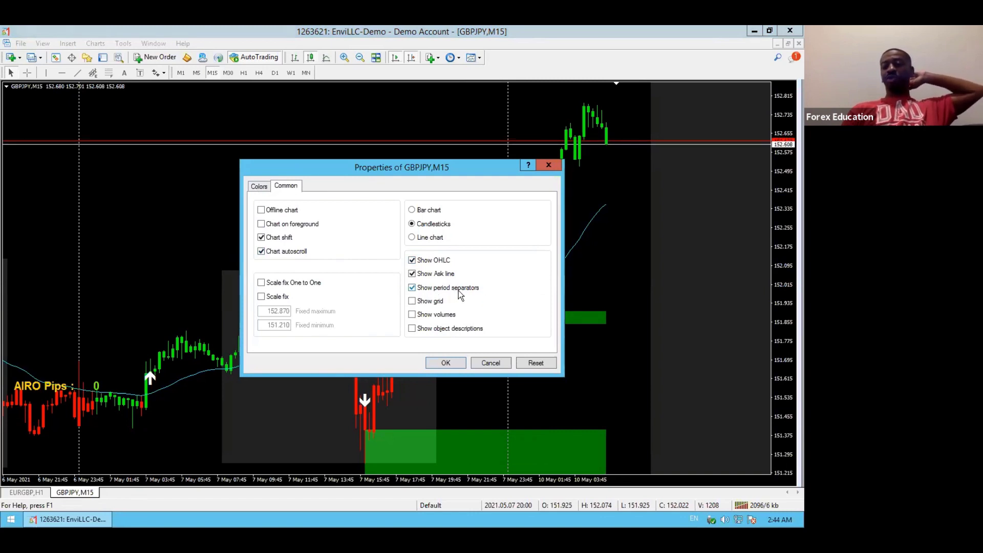
pyautogui.click(454, 363)
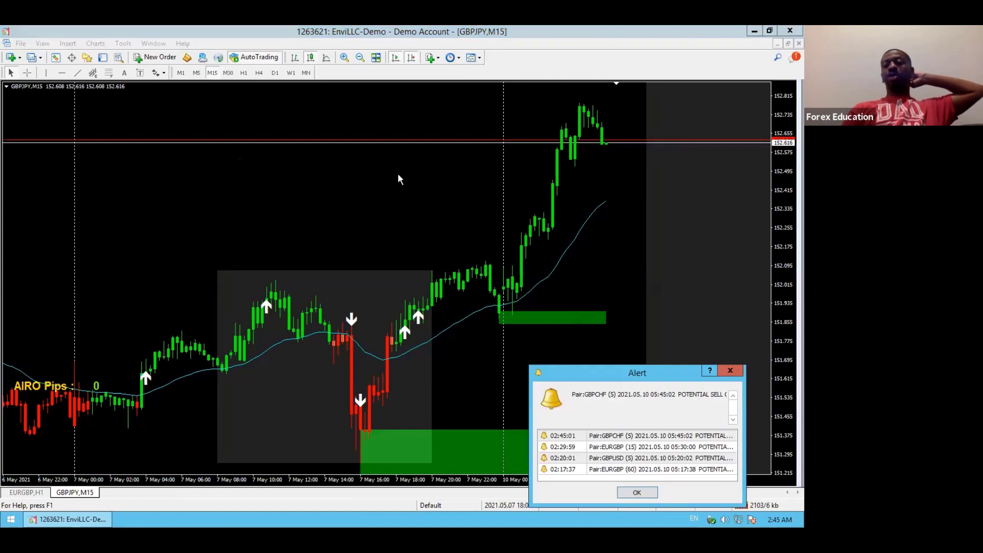
pyautogui.click(637, 492)
# Review the display options in the GBPJPY chart's properties once more, keep period separators enabled, and close the chart.
pyautogui.rightClick(361, 217)
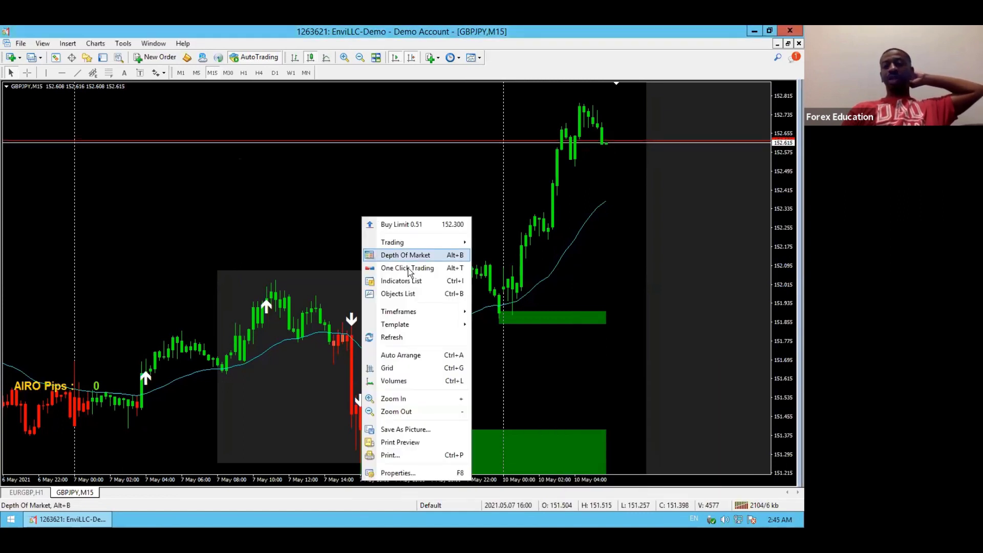
pyautogui.click(402, 473)
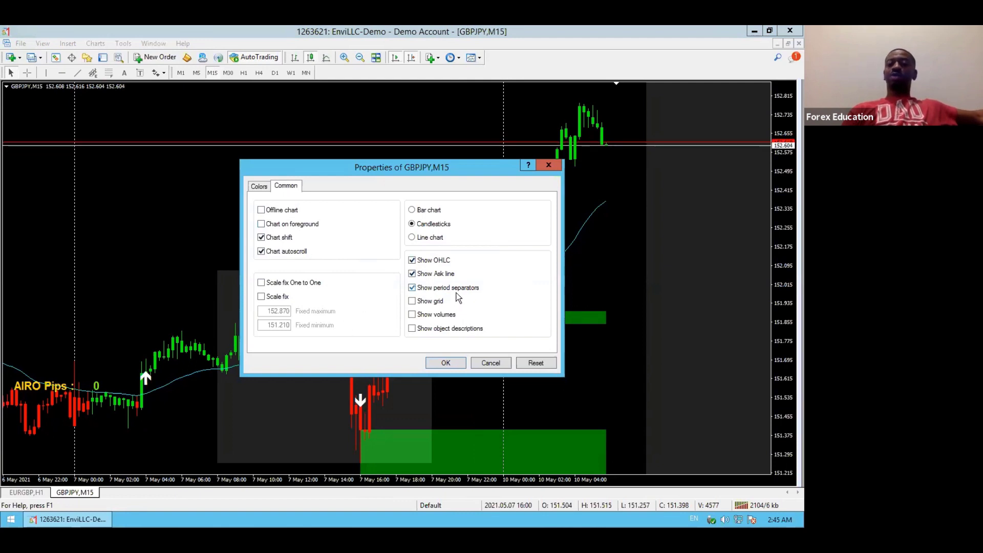
pyautogui.click(445, 363)
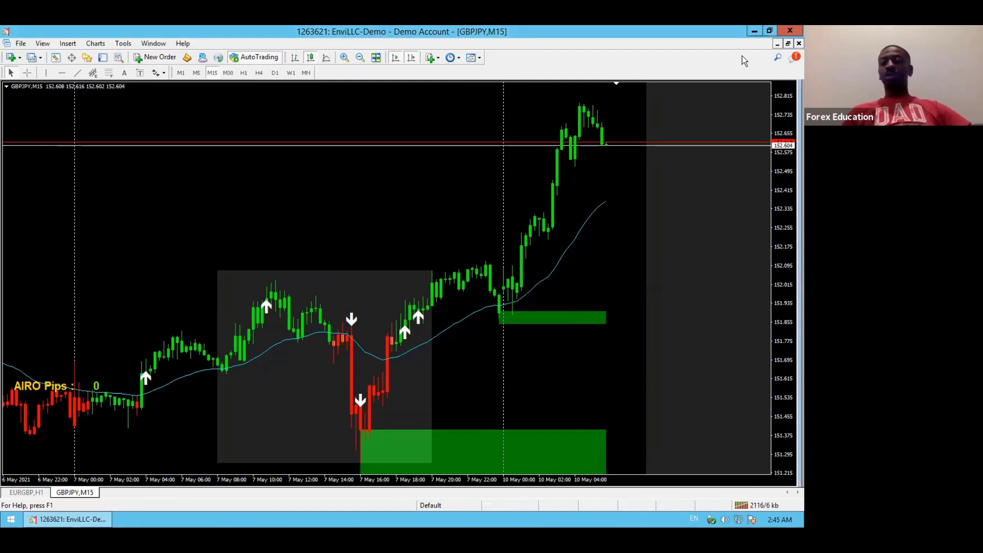
pyautogui.click(796, 44)
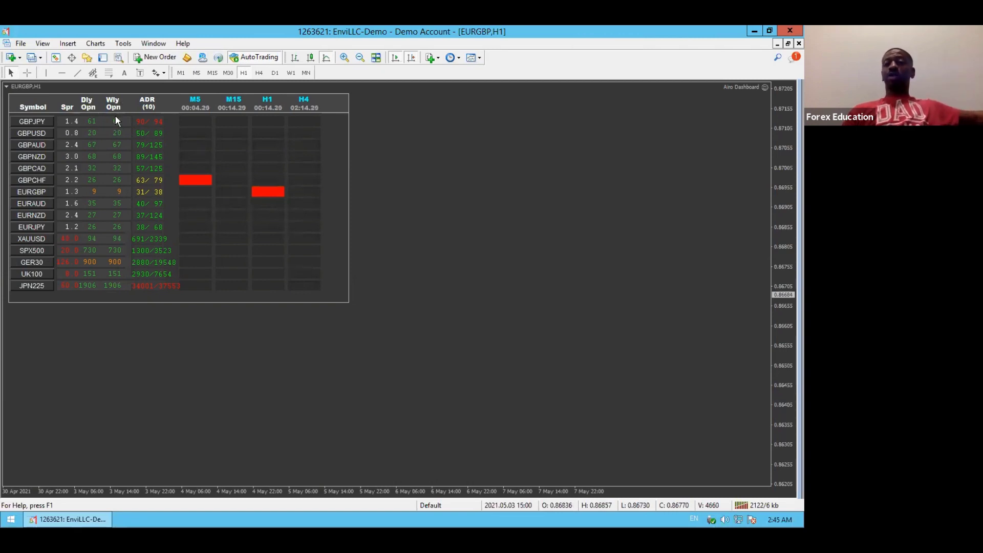
# Examine the GBPJPY open and ADR values on the dashboard, view its M15 chart, and return to the dashboard.
pyautogui.moveTo(107, 124)
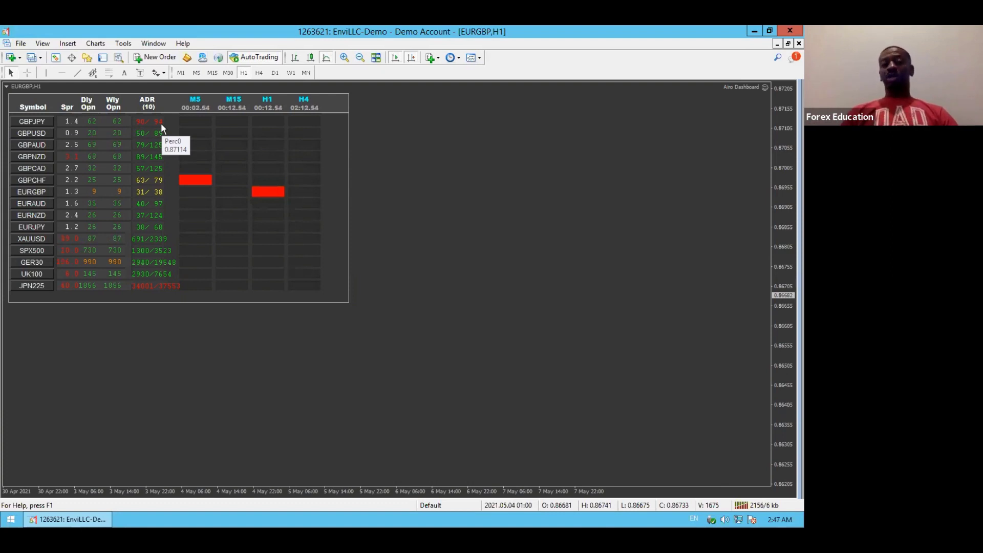
pyautogui.click(233, 121)
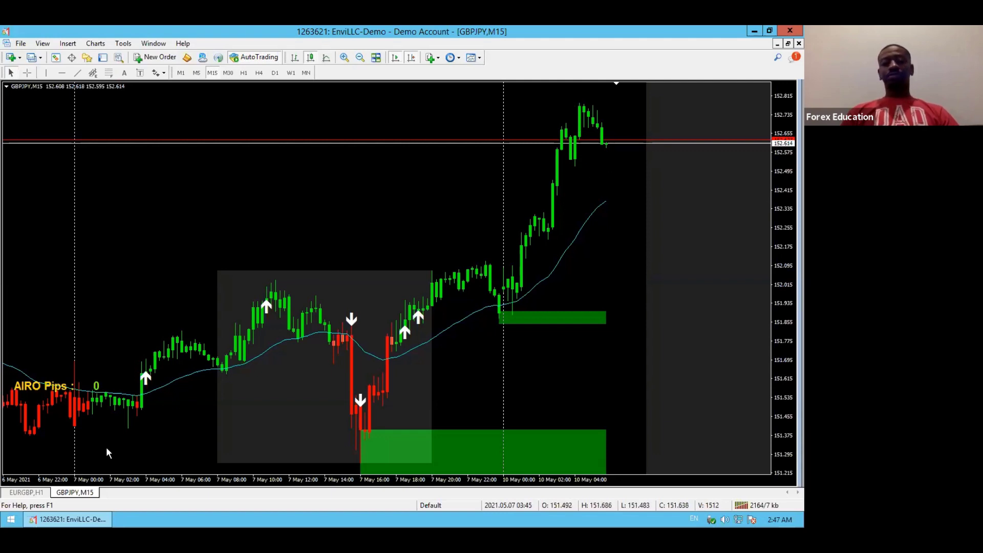
pyautogui.click(43, 493)
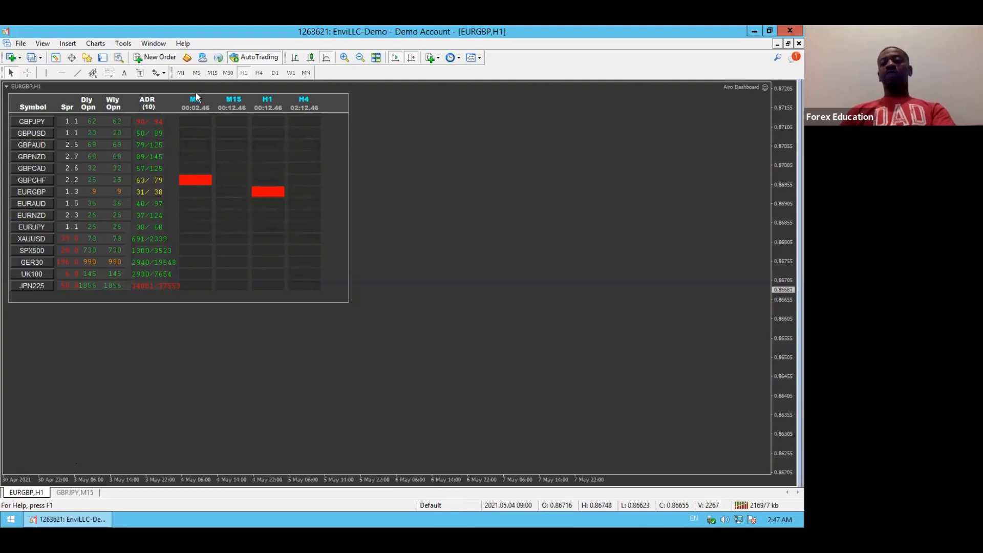
# Open the GBPCHF M5 chart from its dashboard signal, examine the latest sell arrow and candles, and return to the dashboard.
pyautogui.click(193, 179)
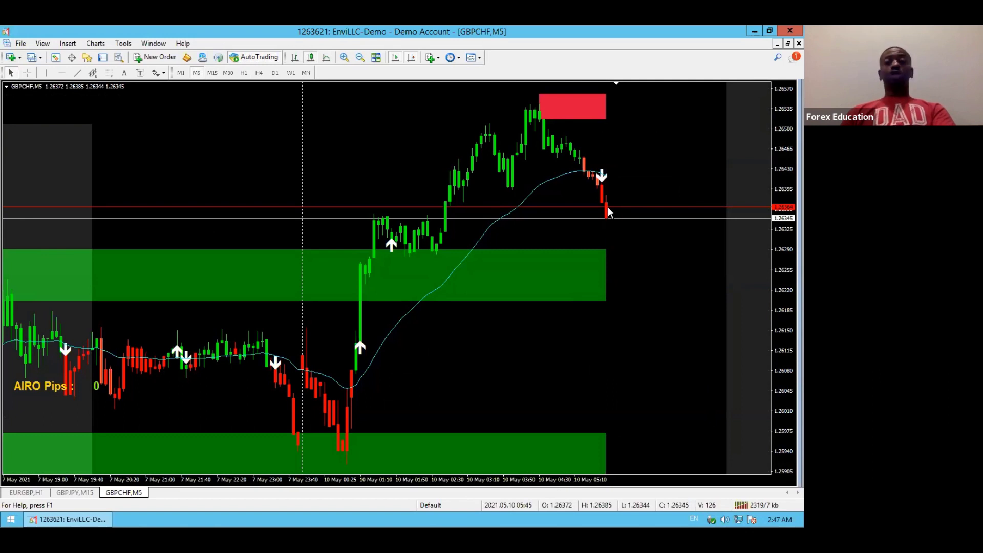
pyautogui.moveTo(608, 208)
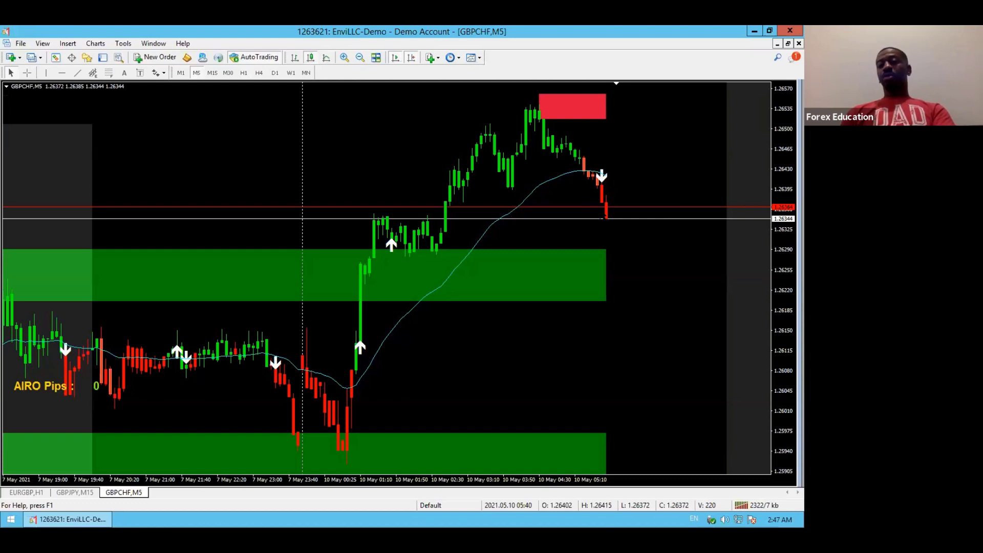
pyautogui.moveTo(607, 211)
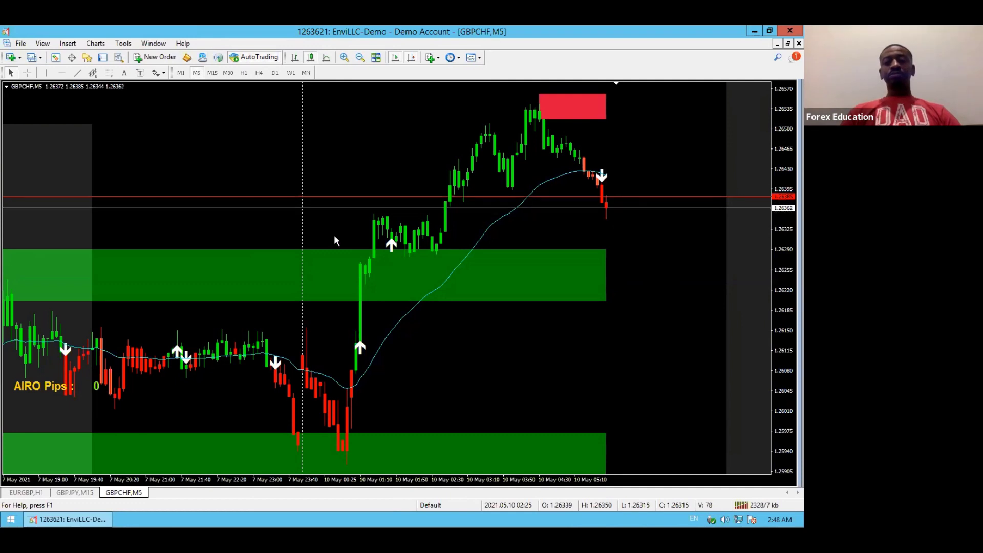
pyautogui.click(24, 492)
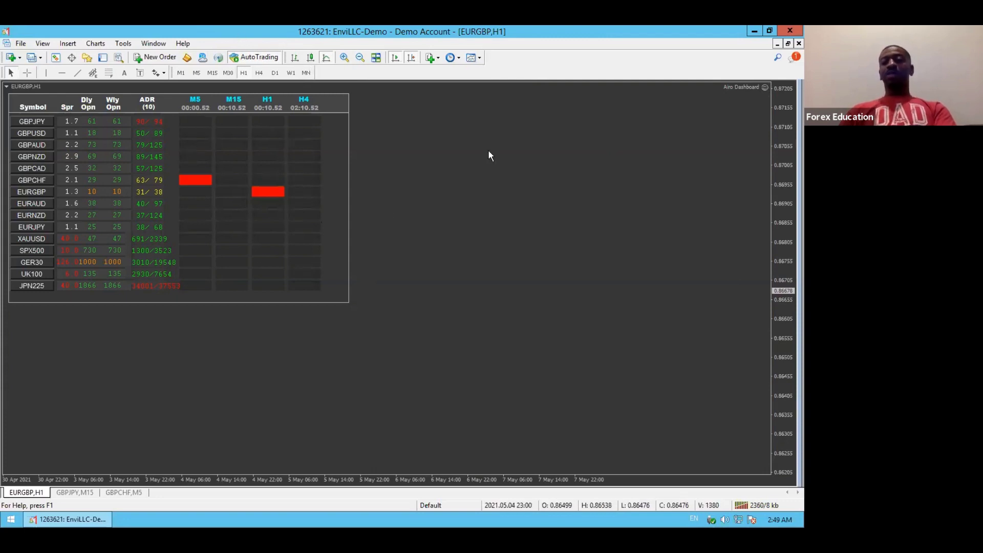
# Review and accept the Airo Dashboard expert's common settings, then reposition and dismiss the trading alert.
pyautogui.click(764, 88)
pyautogui.click(205, 128)
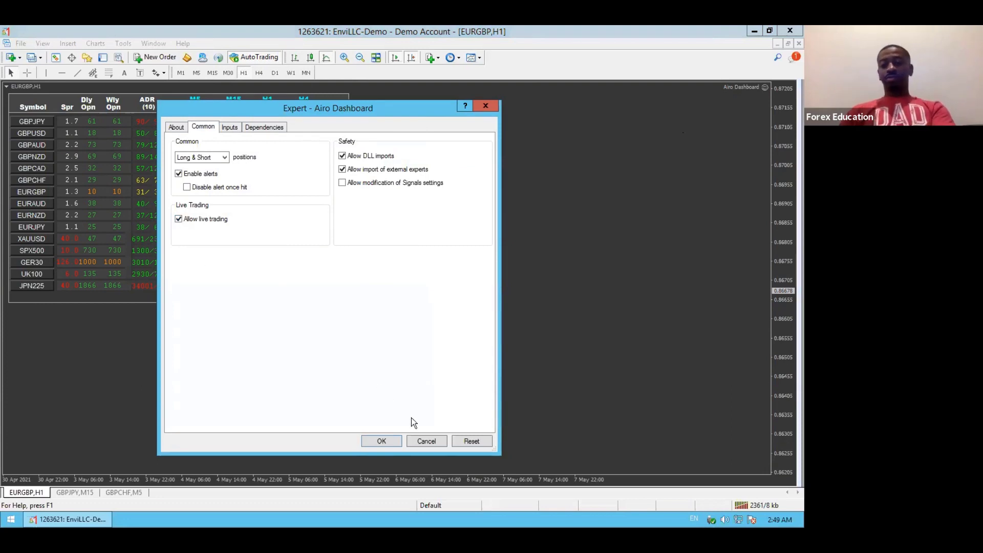
pyautogui.click(383, 442)
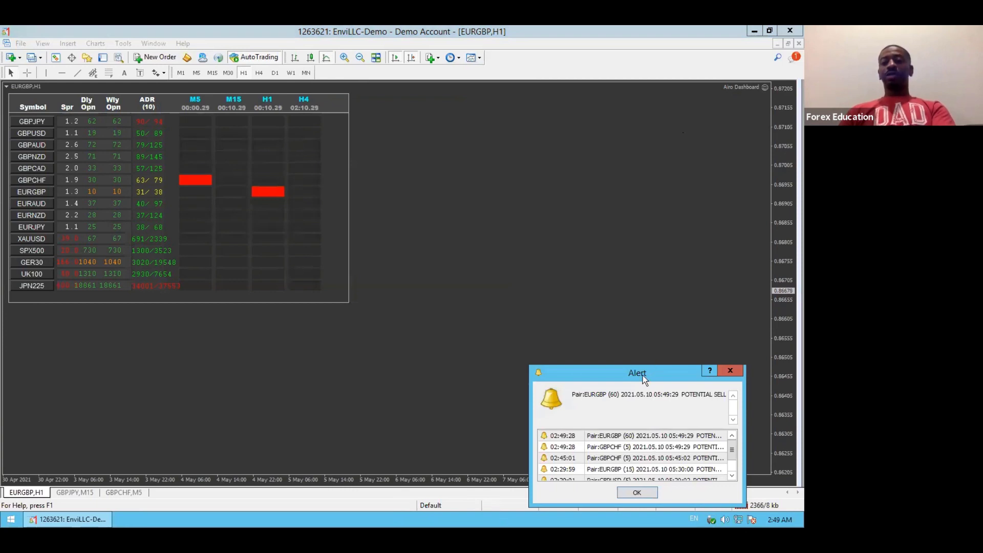
pyautogui.moveTo(643, 375); pyautogui.dragTo(531, 202)
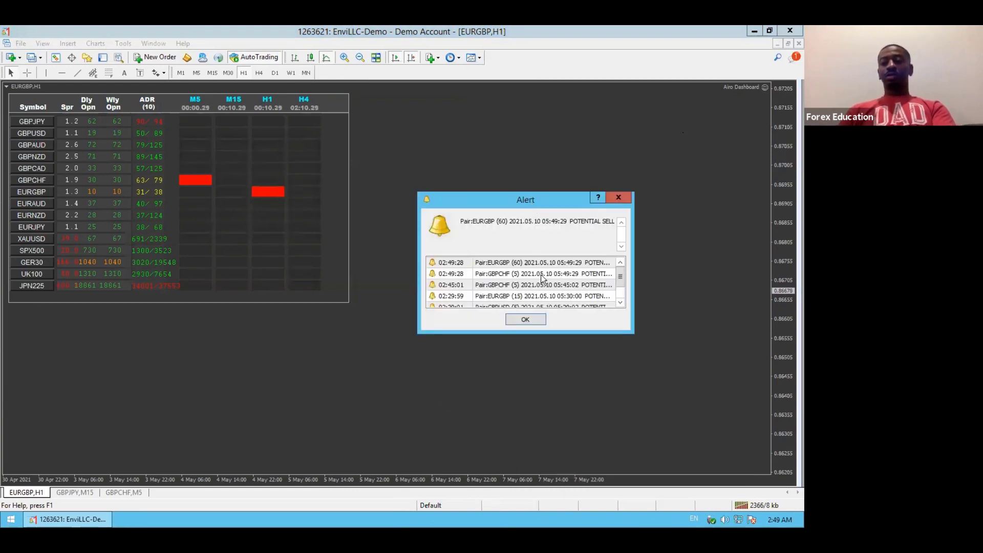
pyautogui.click(525, 319)
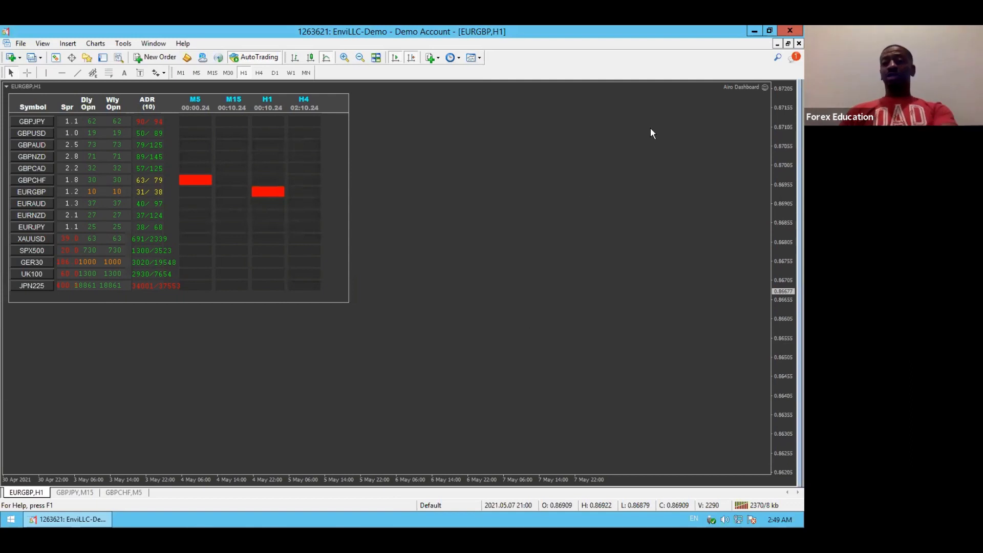
# Review the Airo Dashboard expert's input variables for instruments, alerts and charts, and accept them.
pyautogui.click(764, 88)
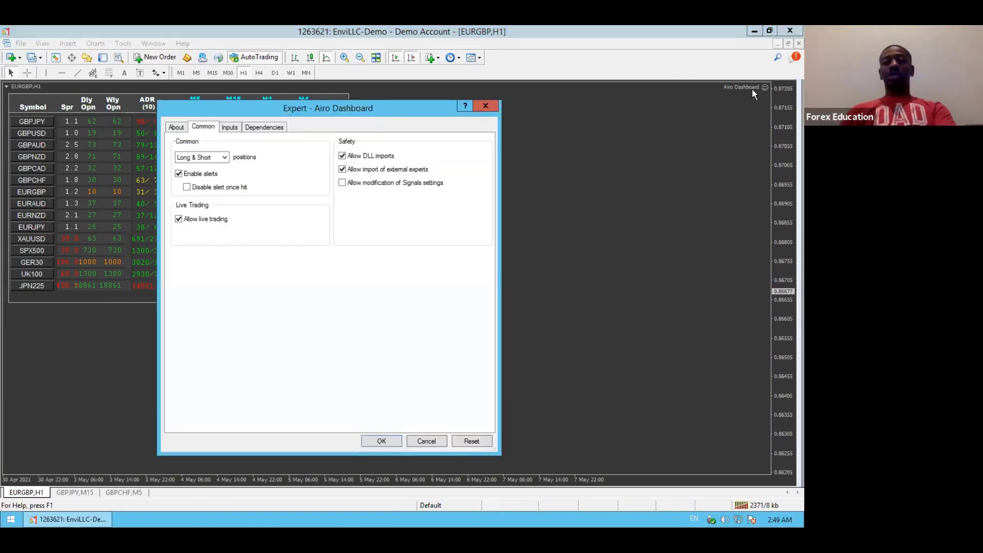
pyautogui.click(235, 128)
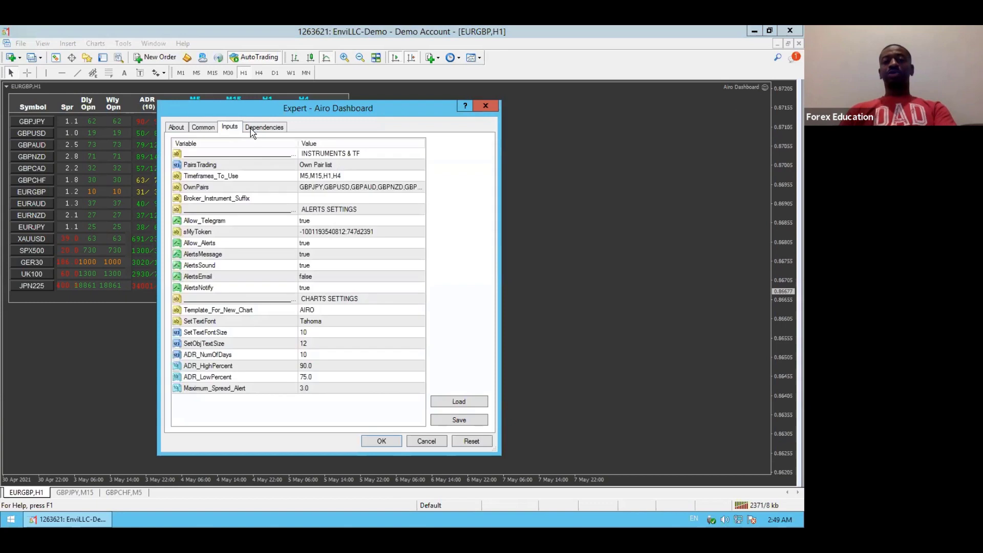
pyautogui.click(380, 441)
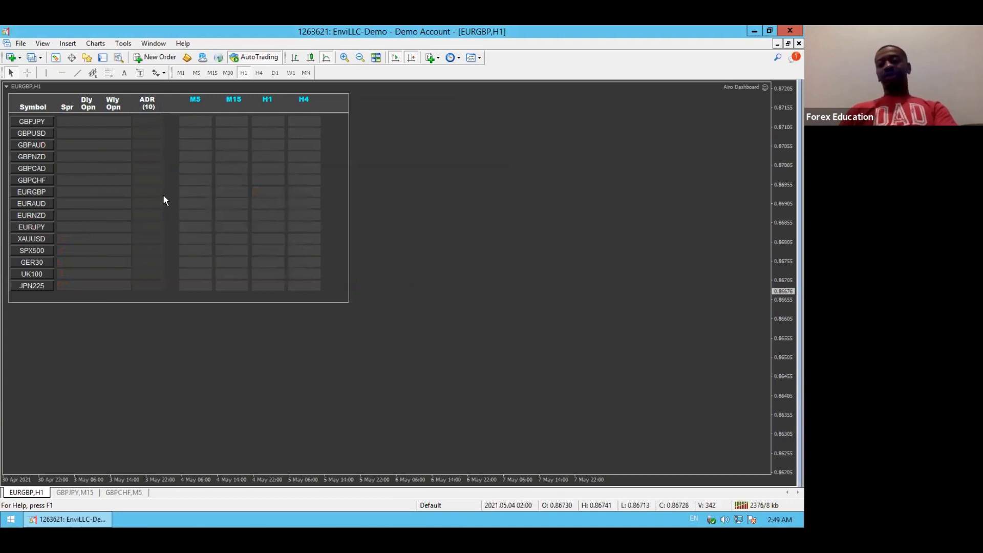
# Bring up the GBPJPY M15 chart from the dashboard and close both it and the GBPCHF M5 chart.
pyautogui.click(231, 122)
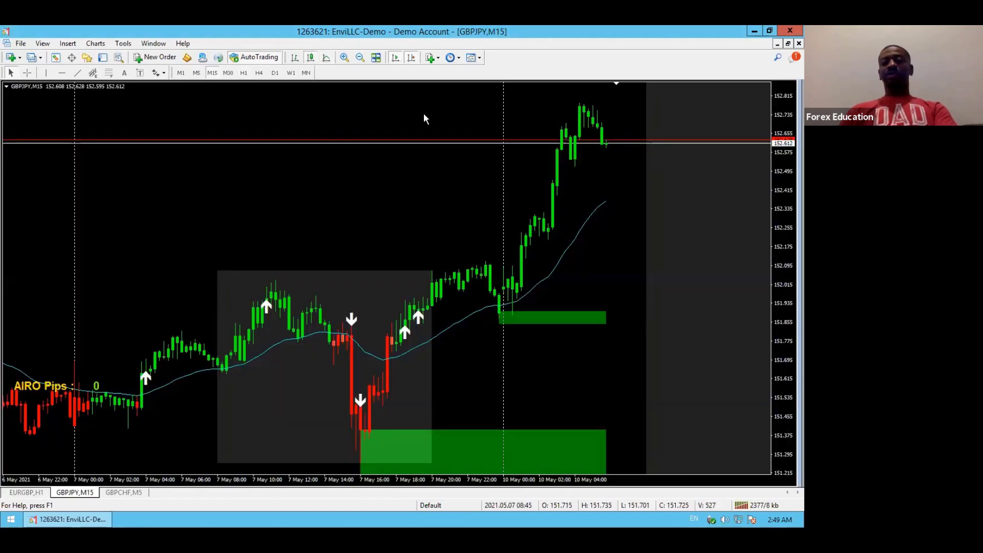
pyautogui.click(798, 44)
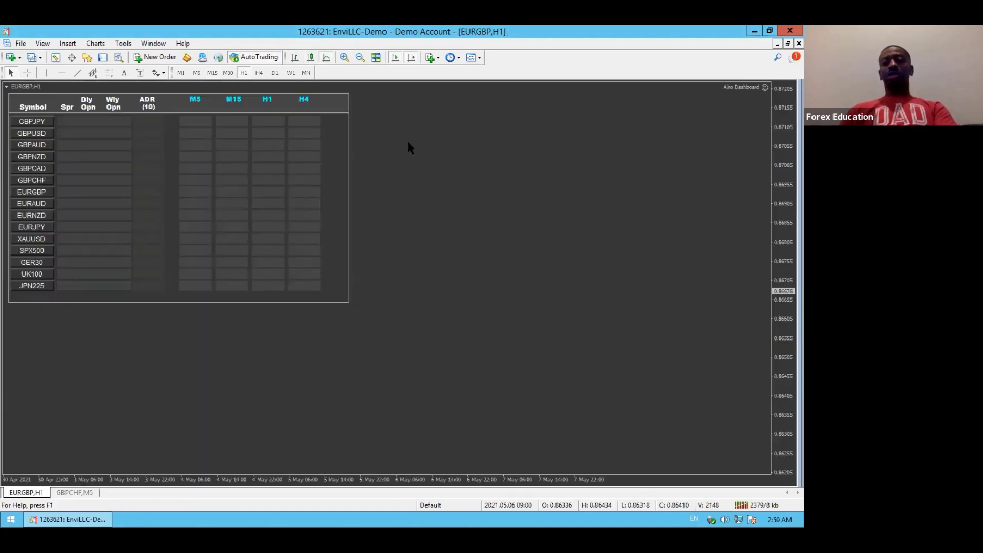
pyautogui.click(66, 493)
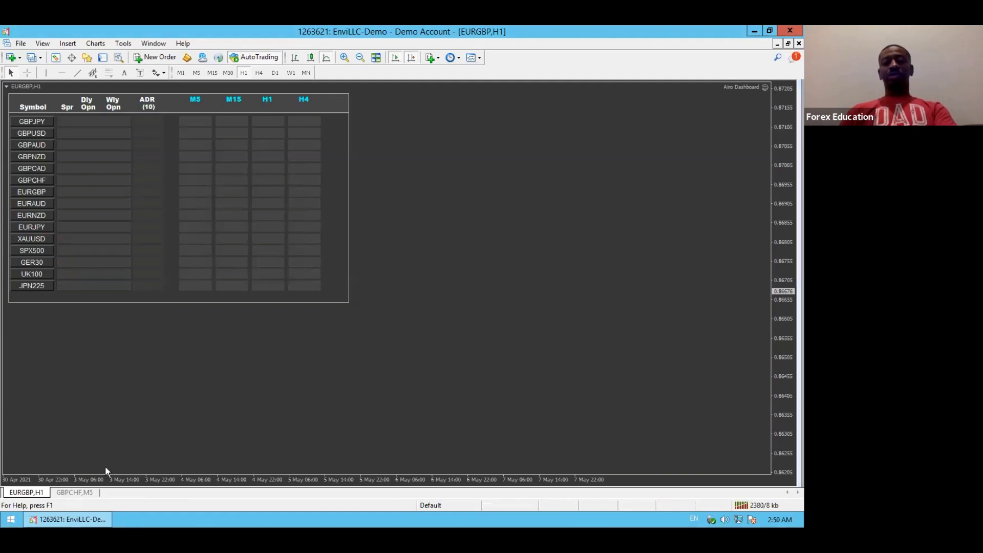
pyautogui.click(798, 43)
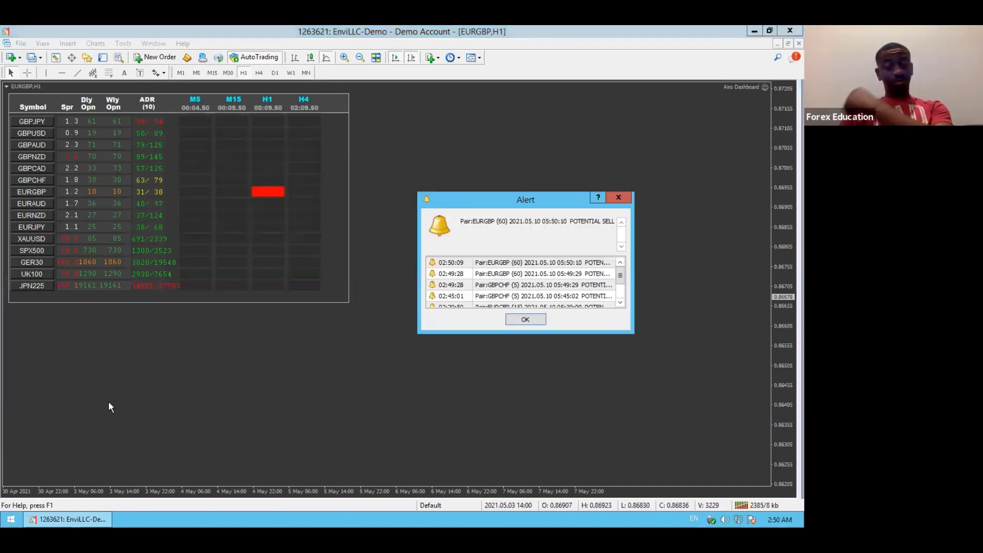
# Dismiss the trading alert, then view the GBPJPY M15 chart from the dashboard and close it.
pyautogui.click(526, 319)
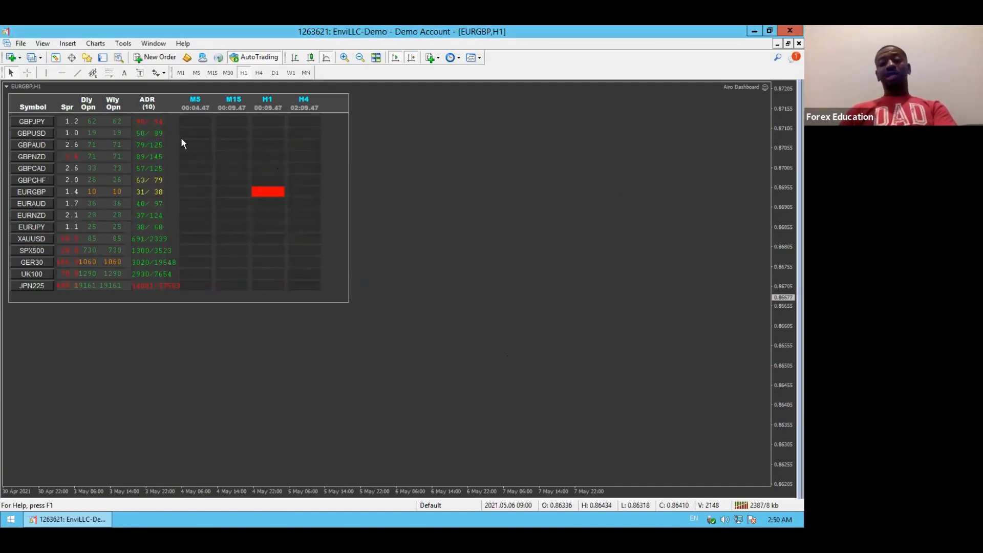
pyautogui.click(229, 121)
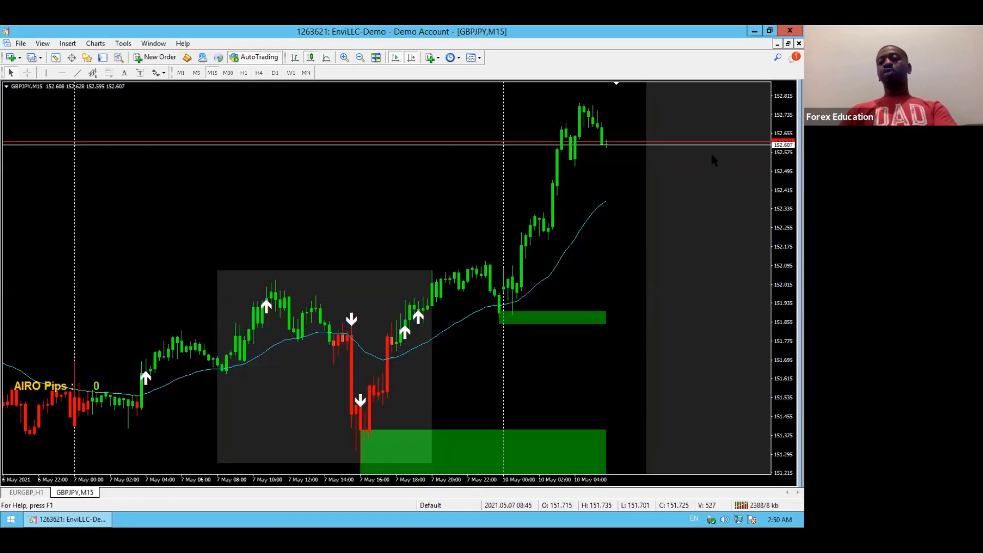
pyautogui.click(797, 43)
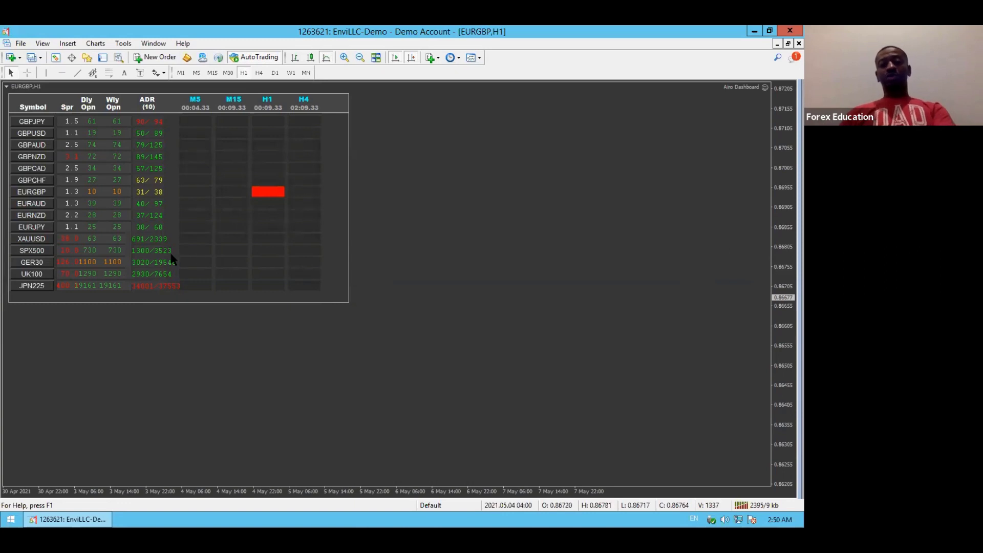
# Open the EURGBP H1 chart from its dashboard sell signal and compare it with the dashboard.
pyautogui.click(266, 192)
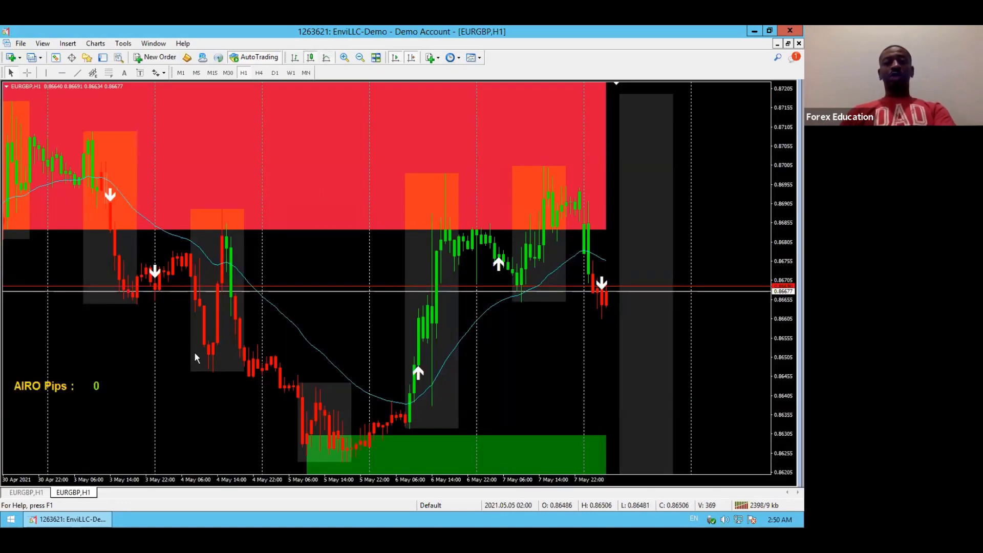
pyautogui.click(36, 493)
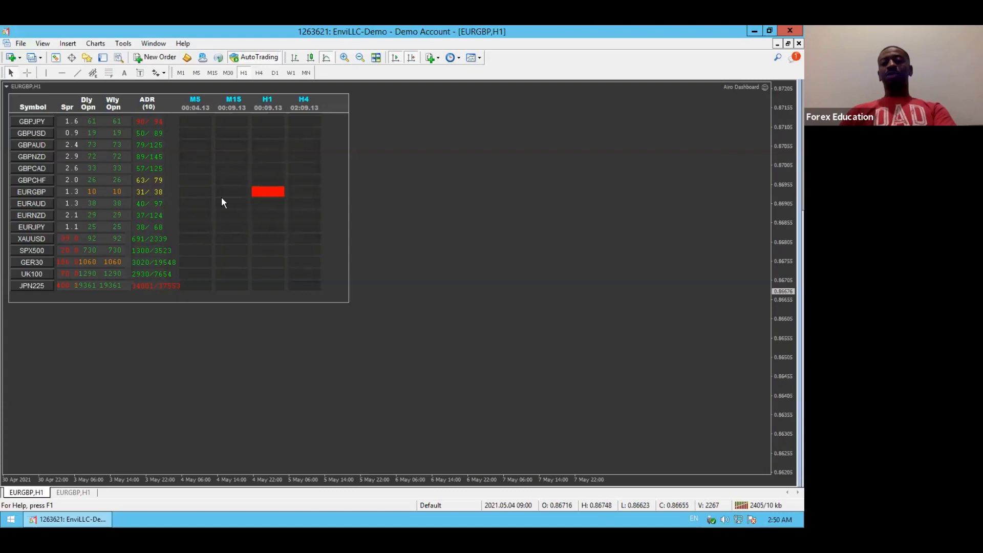
pyautogui.click(78, 491)
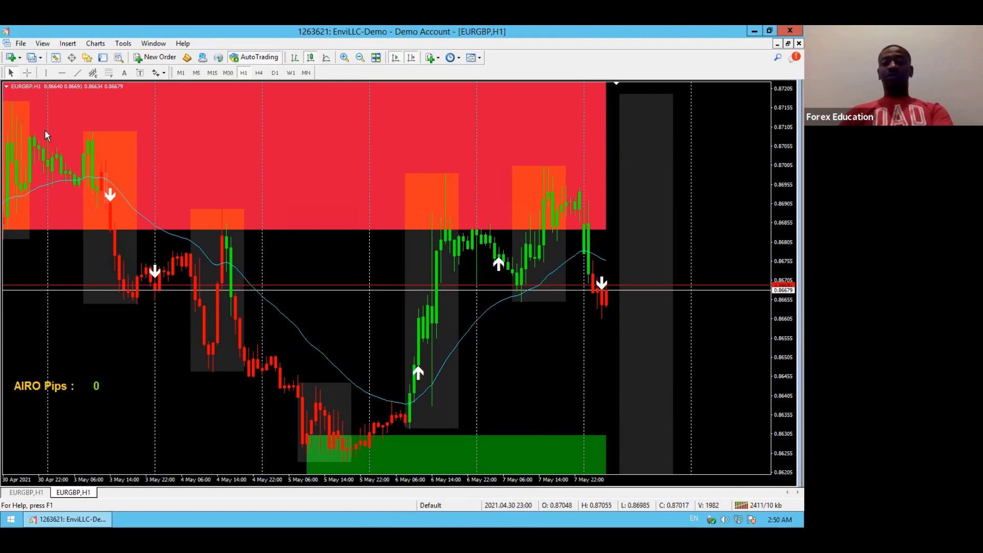
# Examine the EURGBP H1 chart's coloured zones and signal arrows over a longer price history.
pyautogui.click(361, 58)
pyautogui.click(361, 58)
pyautogui.click(361, 57)
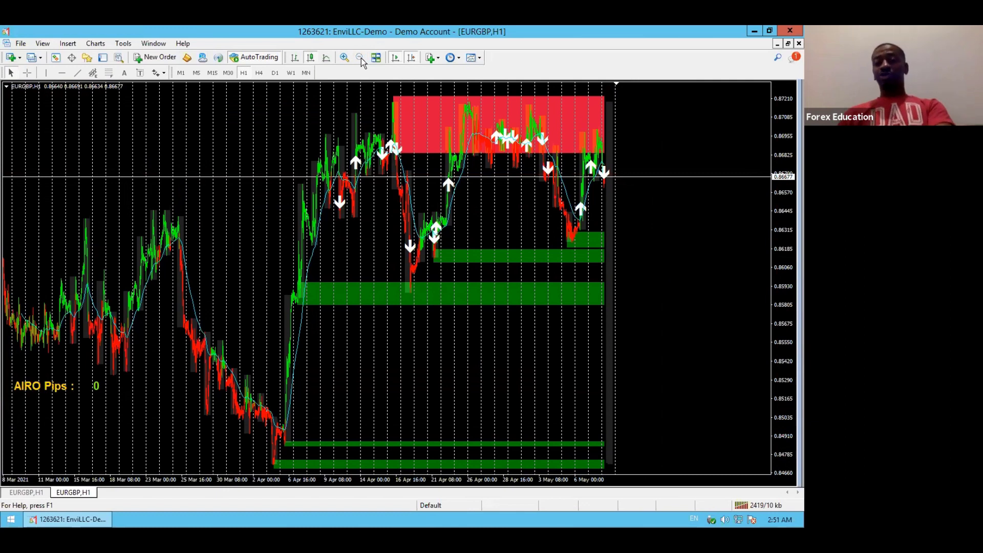
pyautogui.click(343, 58)
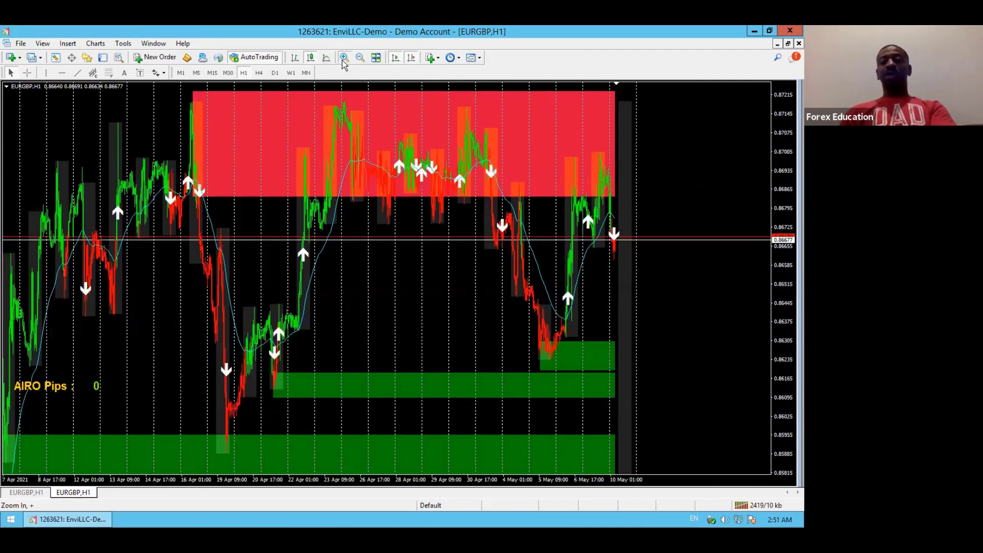
pyautogui.click(343, 58)
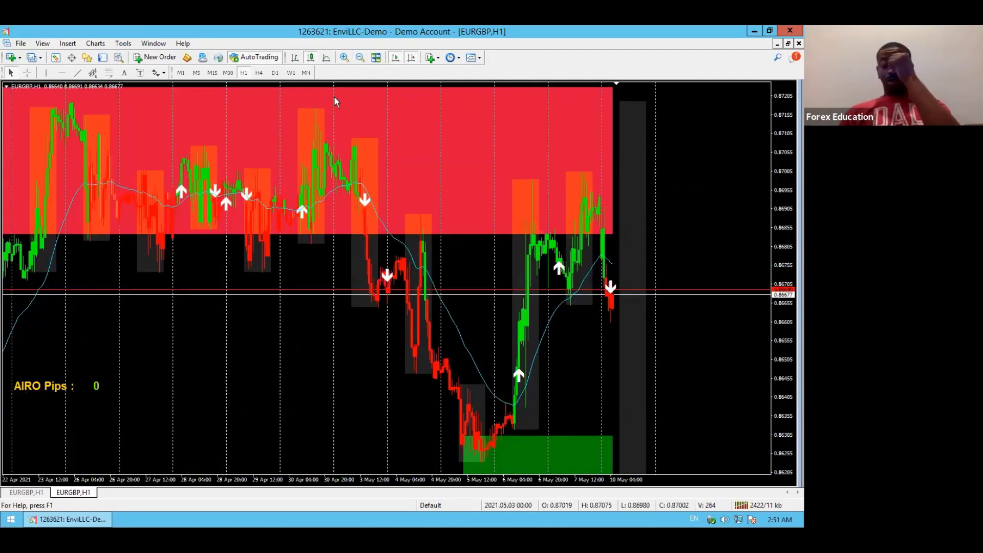
# Bring up the EURGBP M15 chart from the dashboard and show more of its candles.
pyautogui.click(25, 492)
pyautogui.click(231, 192)
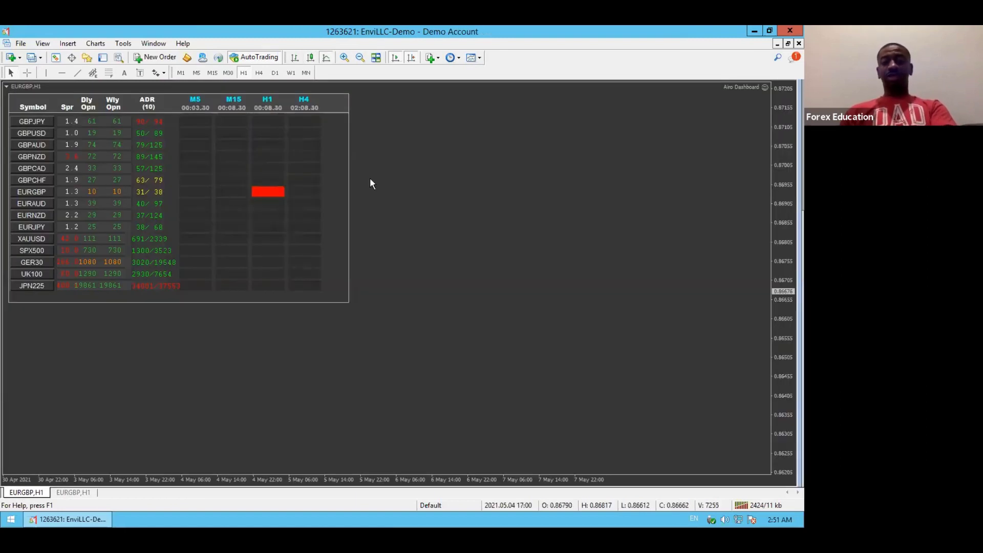
pyautogui.click(360, 57)
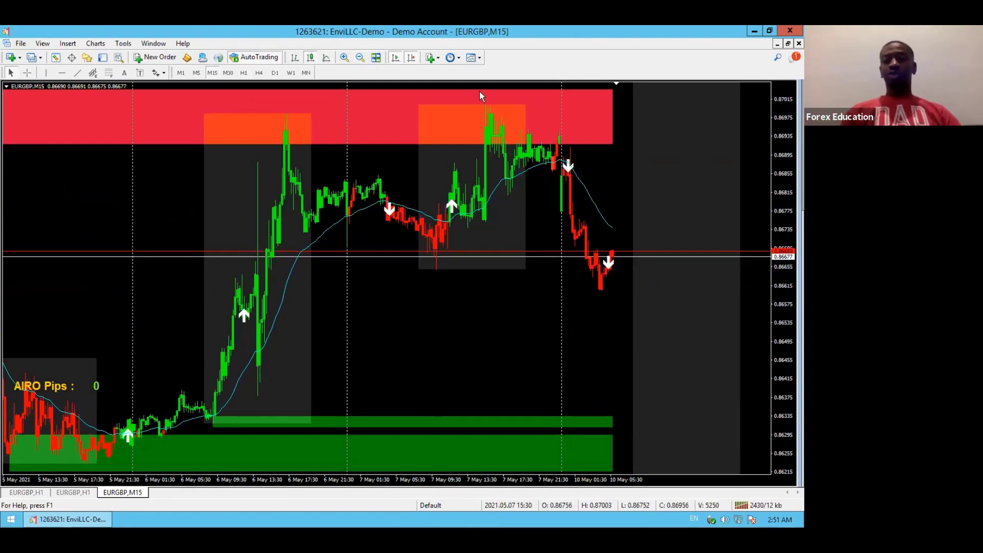
pyautogui.click(480, 58)
pyautogui.click(479, 58)
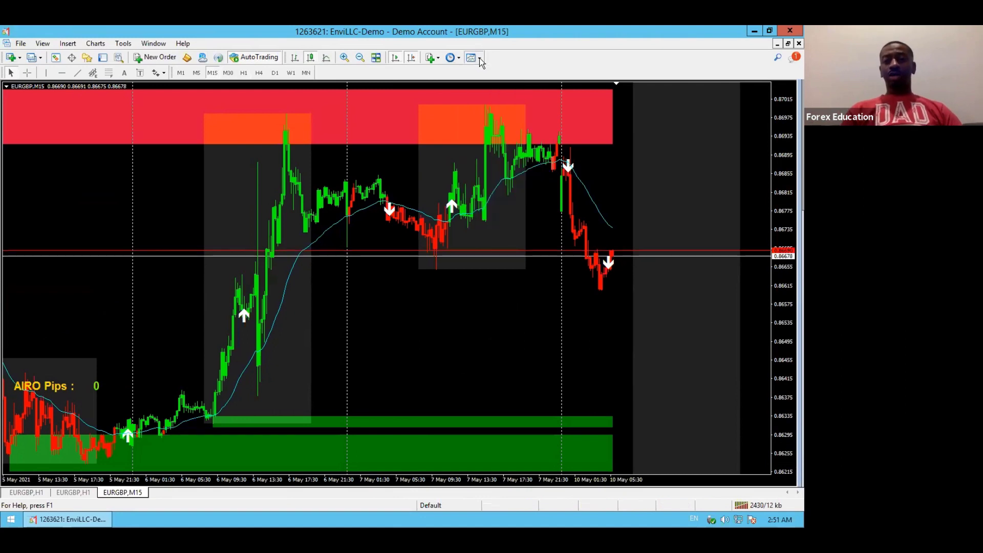
# Delete the AIROv4.1 indicator from the EURGBP M15 chart.
pyautogui.rightClick(444, 289)
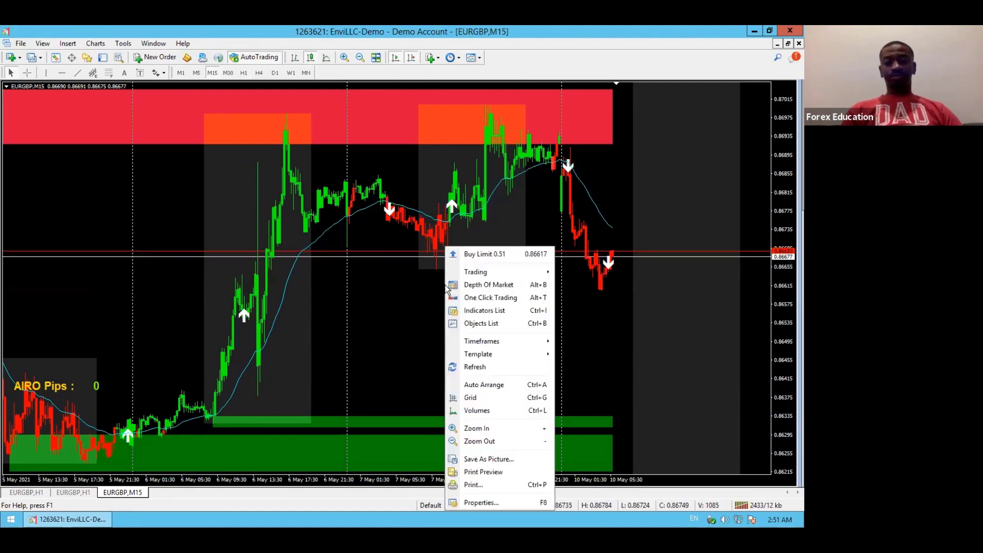
pyautogui.click(484, 315)
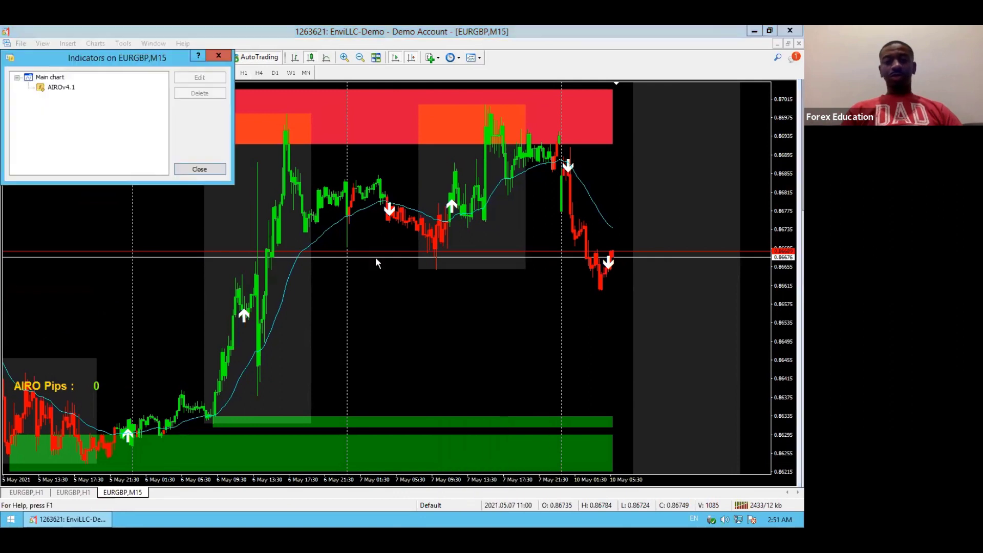
pyautogui.click(77, 88)
pyautogui.click(199, 93)
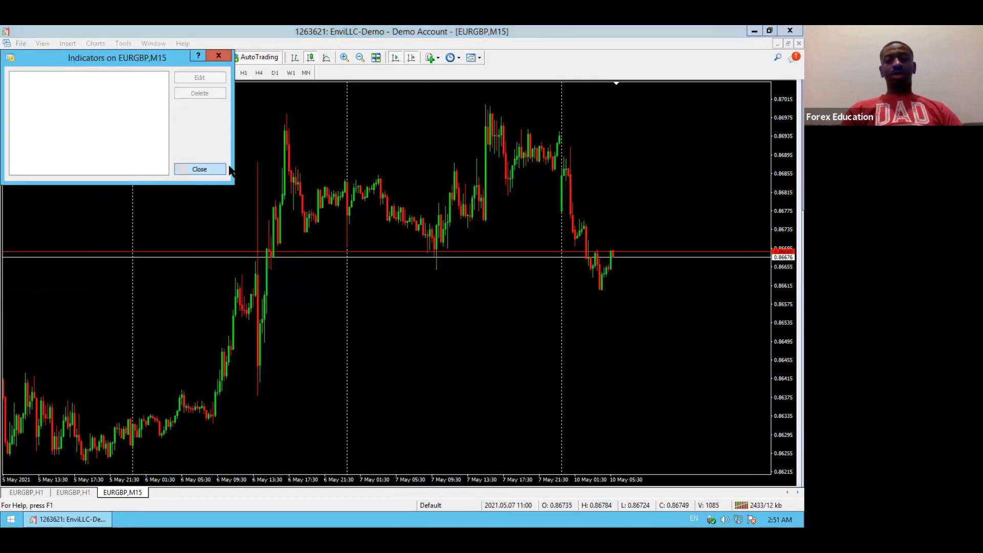
pyautogui.click(223, 169)
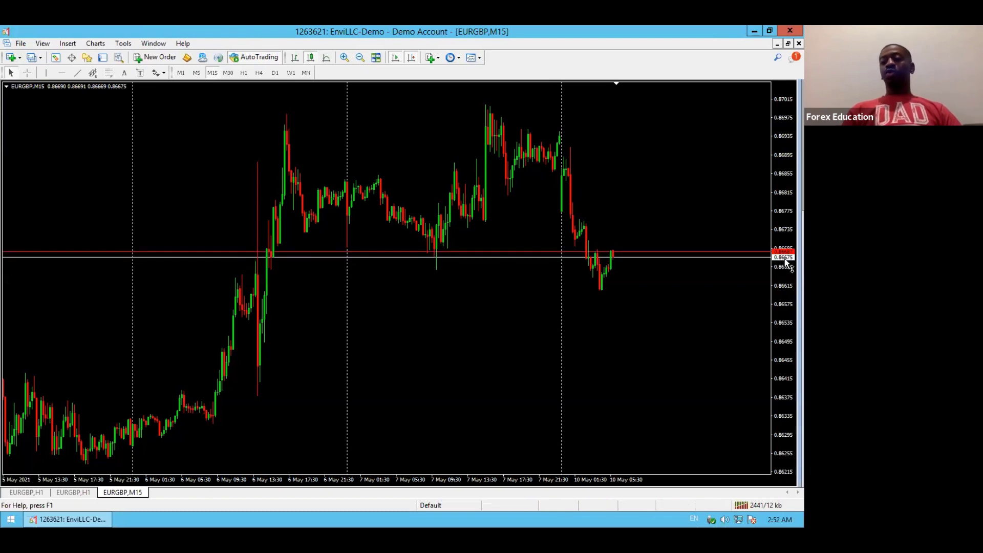
# Apply the AIRO template to the EURGBP M15 chart and show more of its price history.
pyautogui.moveTo(786, 289); pyautogui.dragTo(789, 269)
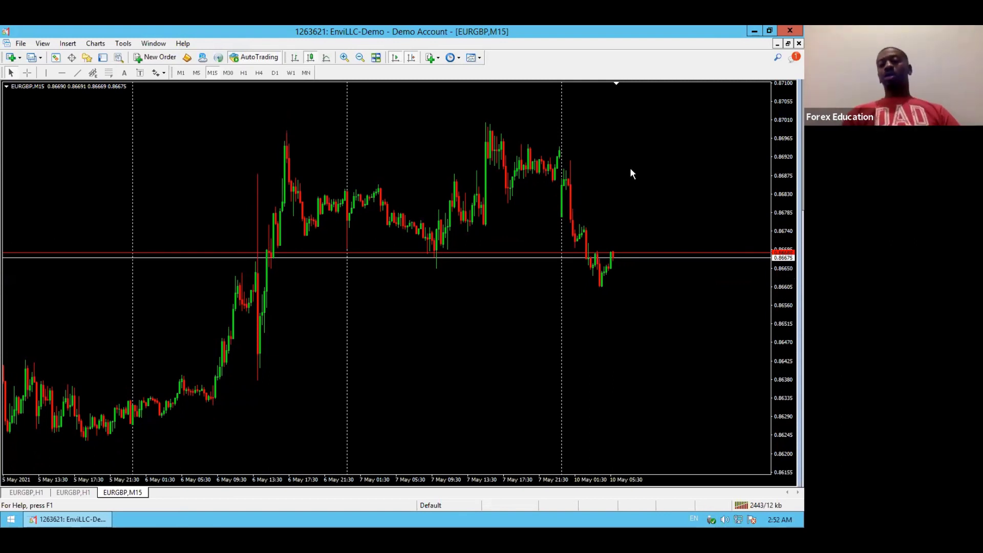
pyautogui.click(475, 57)
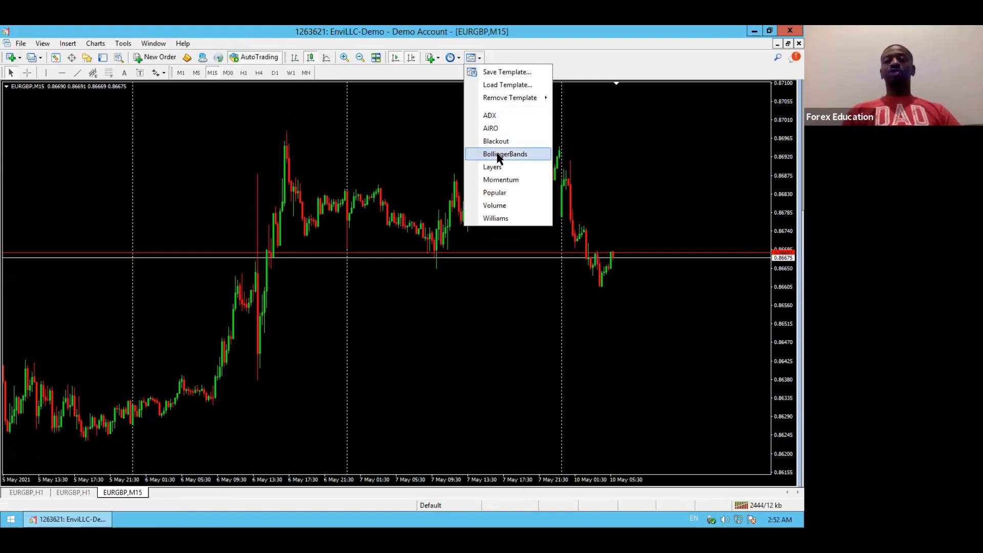
pyautogui.click(511, 128)
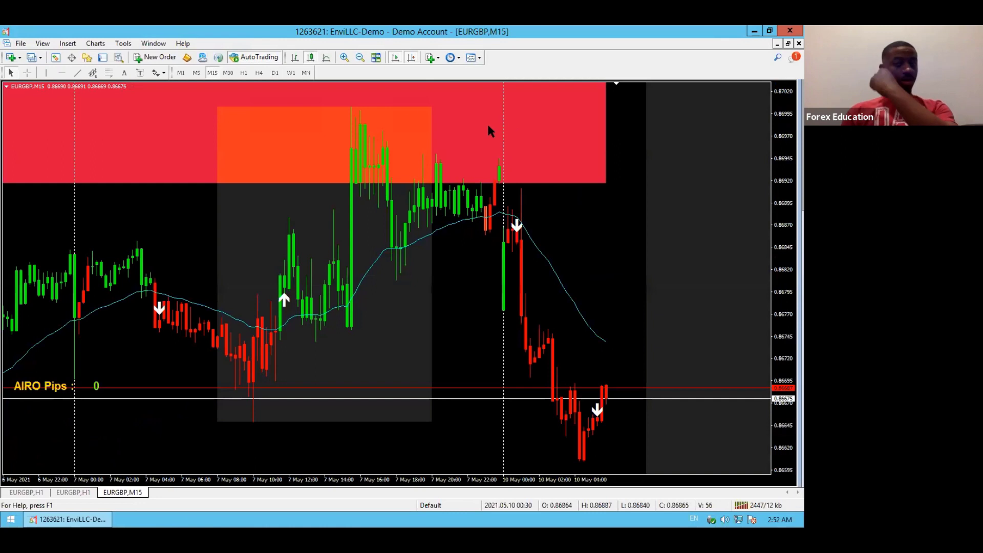
pyautogui.click(360, 57)
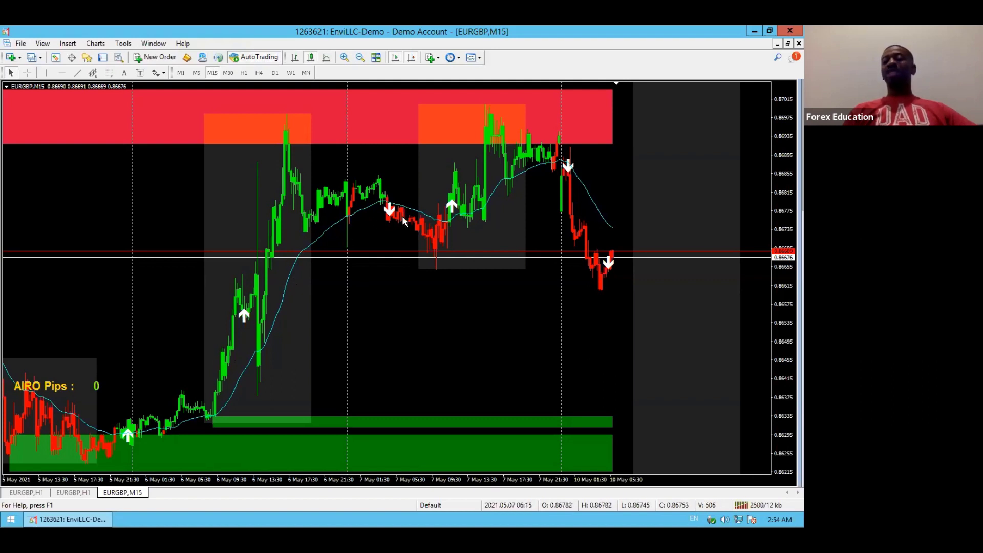
# Examine the EURGBP M15 chart's zones, session boxes and arrows back to early May 2021.
pyautogui.moveTo(423, 233)
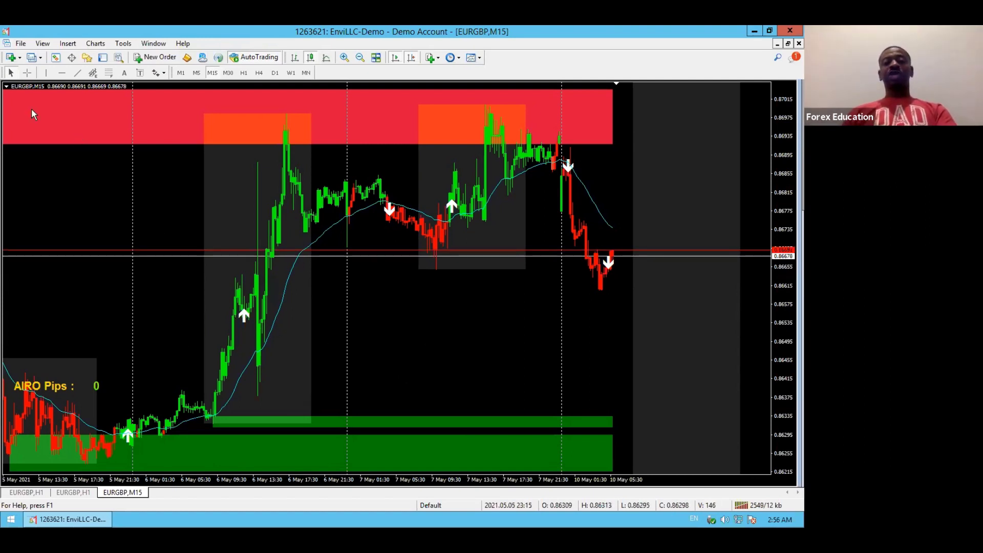
pyautogui.click(361, 57)
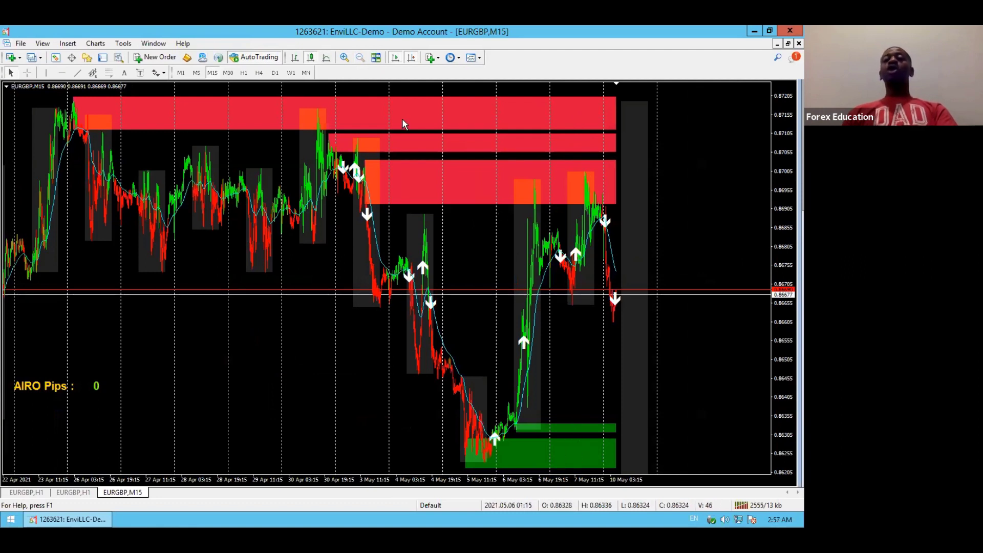
pyautogui.click(342, 56)
pyautogui.click(342, 57)
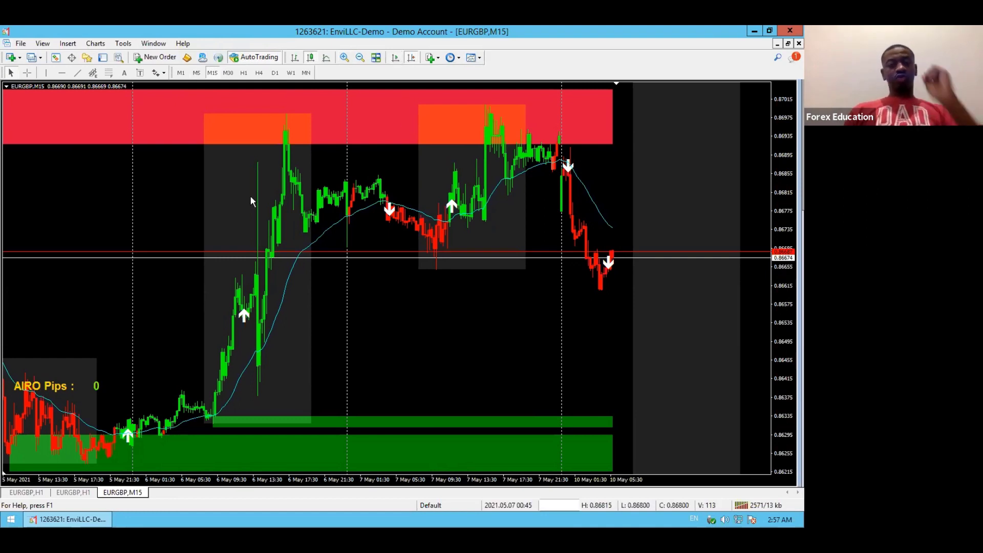
pyautogui.moveTo(454, 214); pyautogui.dragTo(543, 215)
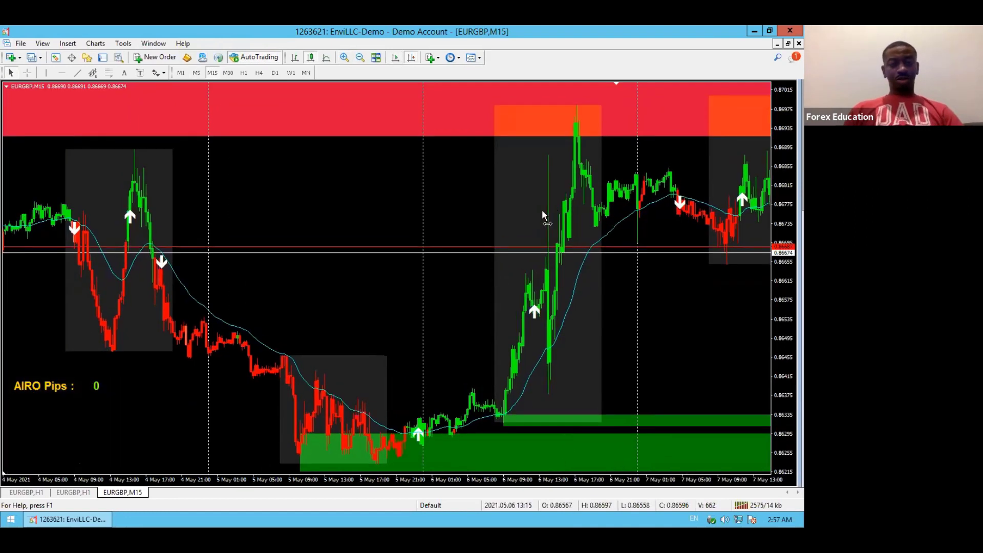
pyautogui.moveTo(542, 210); pyautogui.dragTo(727, 225)
pyautogui.scroll(8, 469, 230)
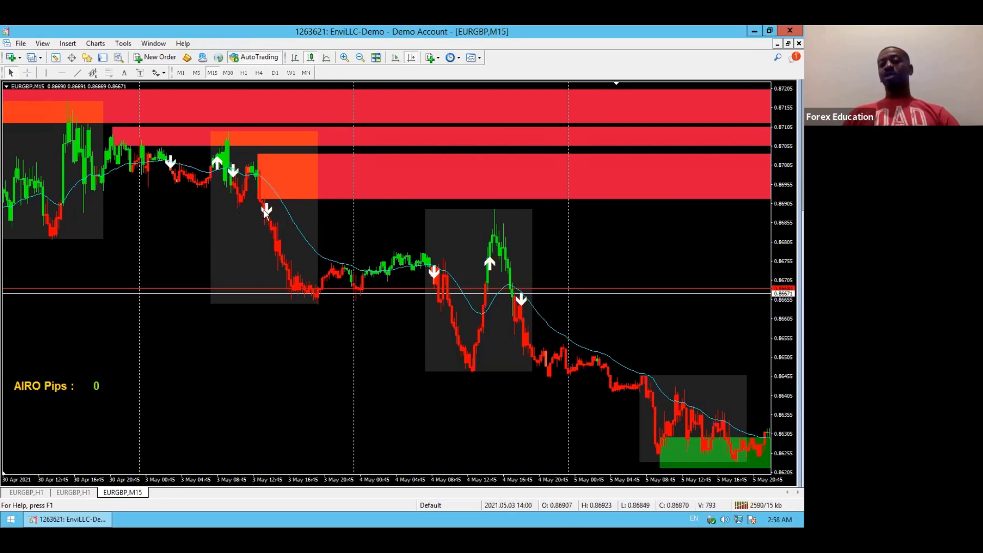
# Measure the price drop from the 3 May sell arrow on the EURGBP M15 chart with the crosshair.
pyautogui.click(28, 73)
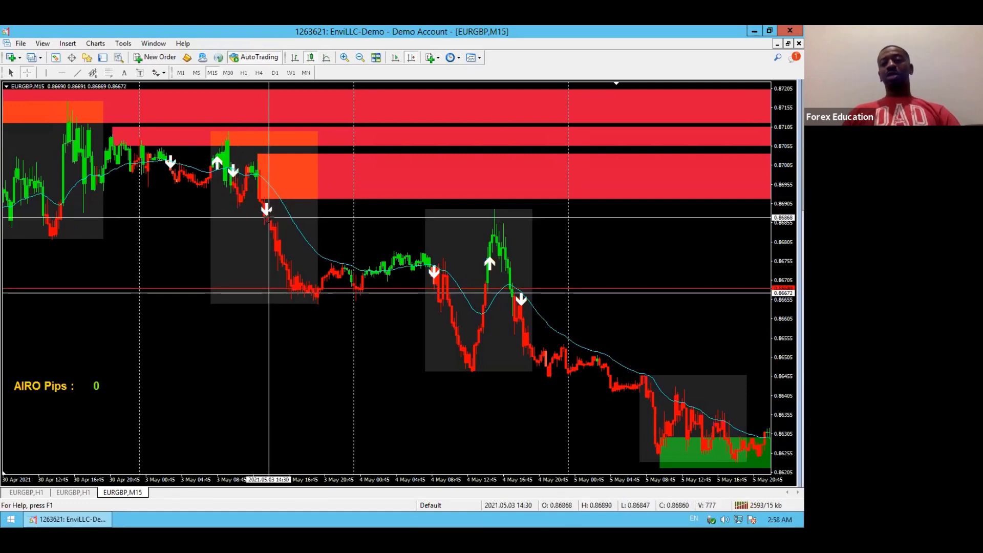
pyautogui.moveTo(269, 217); pyautogui.dragTo(422, 338)
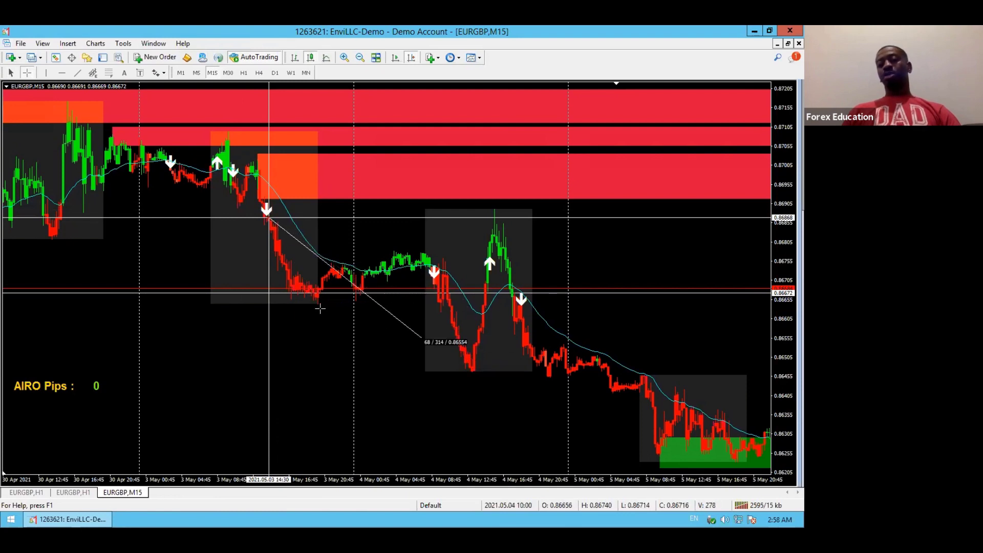
pyautogui.moveTo(320, 309); pyautogui.dragTo(322, 306)
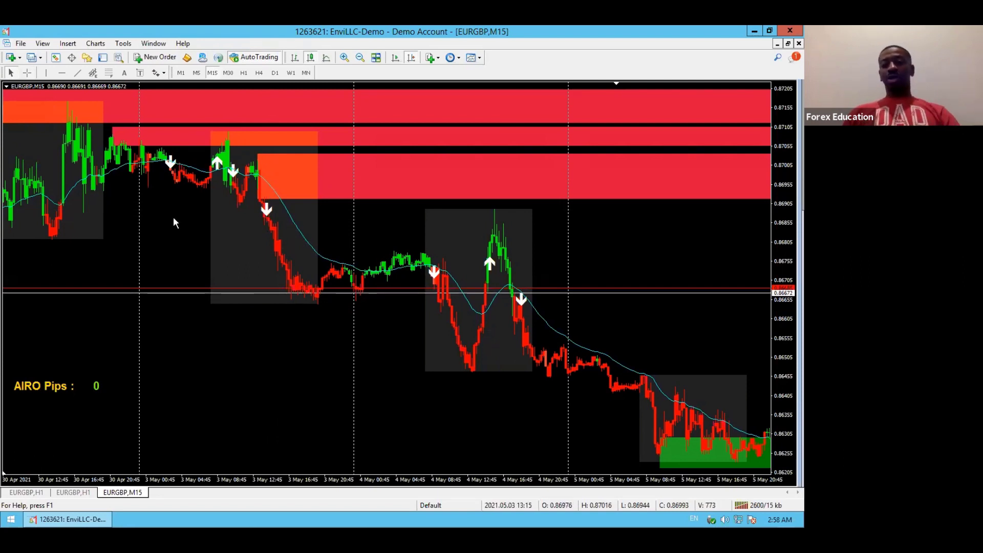
# Draw a wide, thin rectangle across the price drop below the 3 May sell arrow and delete it.
pyautogui.click(68, 44)
pyautogui.moveTo(72, 126)
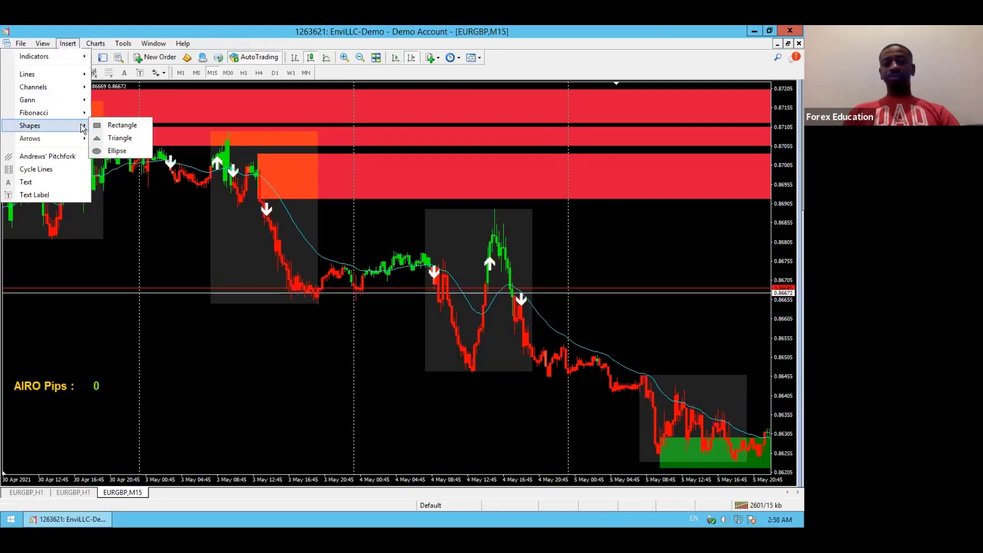
pyautogui.click(119, 126)
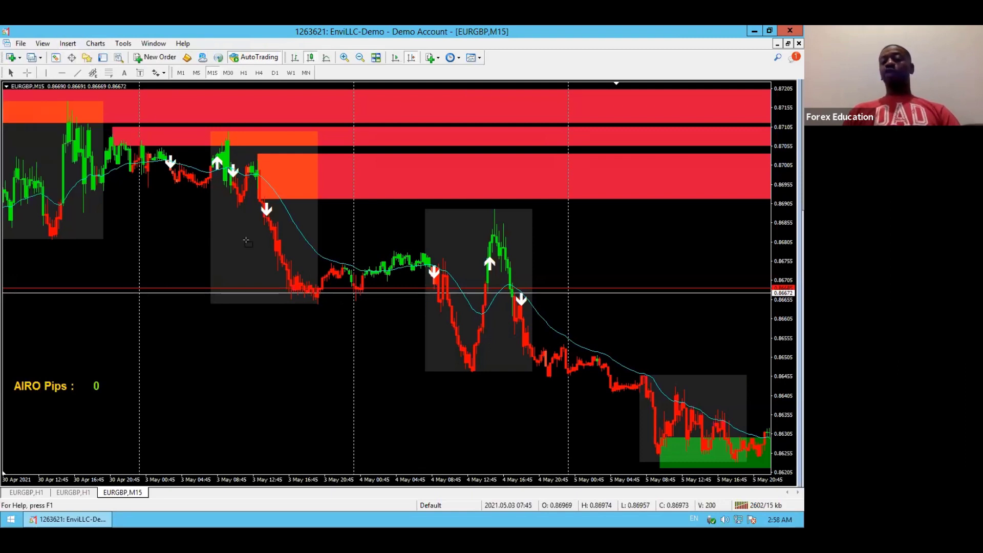
pyautogui.moveTo(208, 231); pyautogui.dragTo(374, 252)
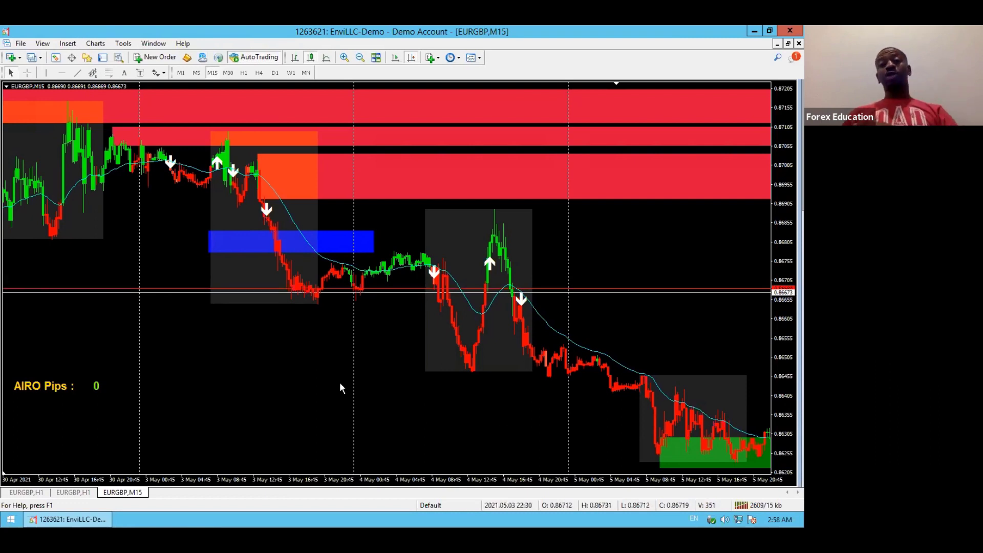
pyautogui.rightClick(208, 229)
pyautogui.click(220, 268)
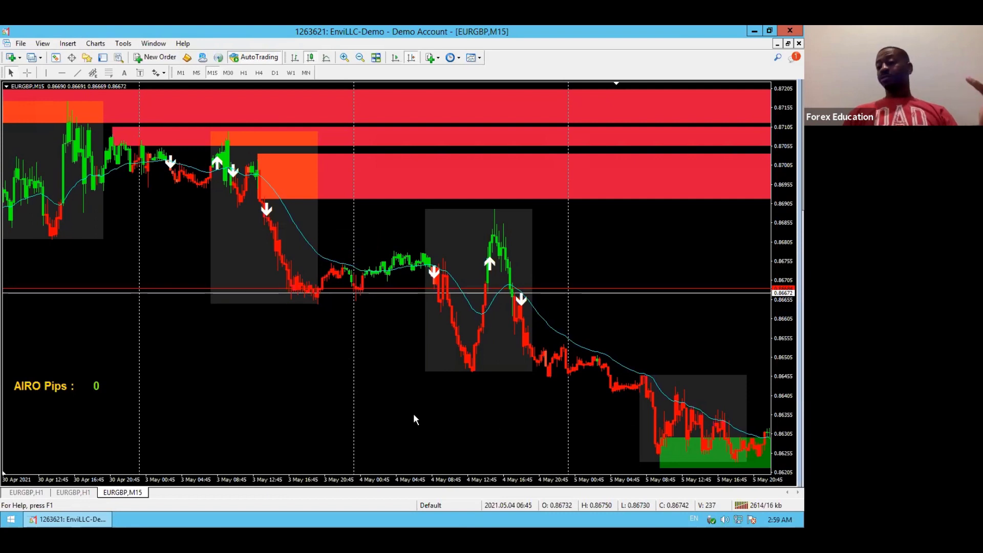
# Return the EURGBP M15 chart to its latest bars and measure the rise from the 6 May buy arrow with the crosshair.
pyautogui.click(395, 58)
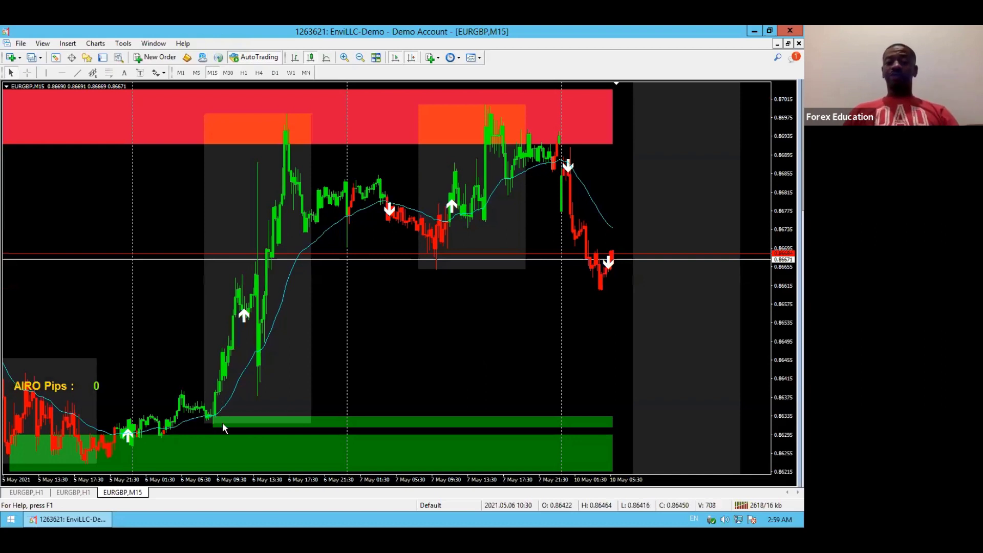
pyautogui.moveTo(215, 418)
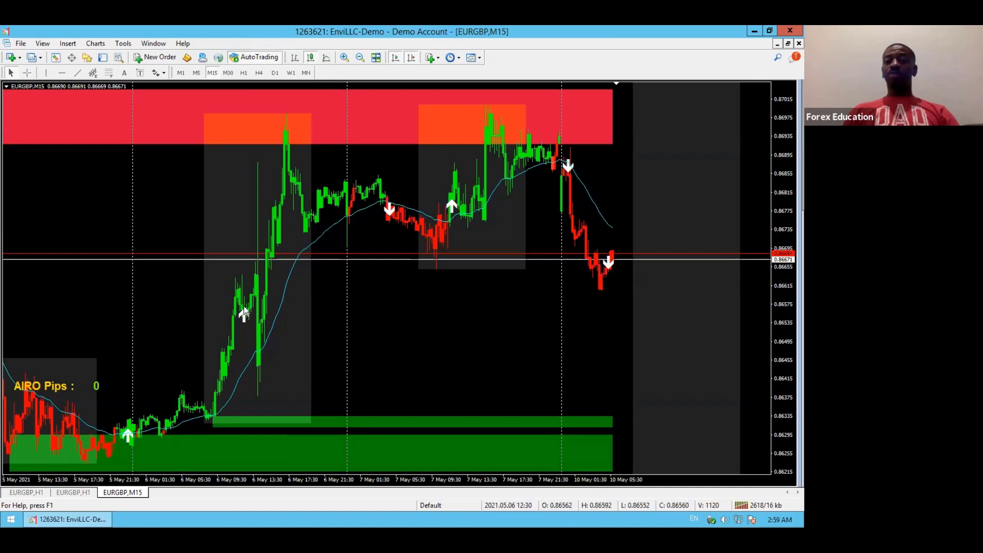
pyautogui.middleClick(266, 259)
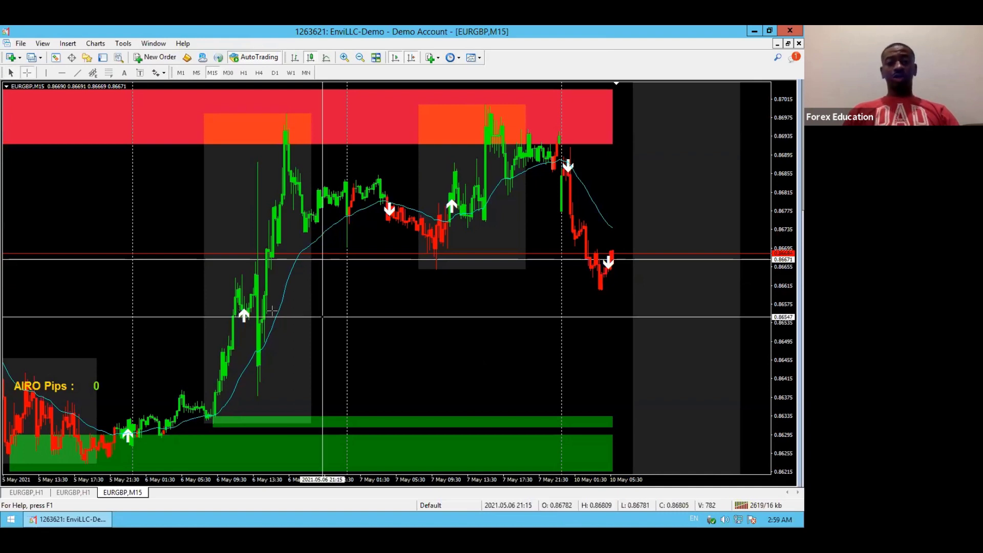
pyautogui.moveTo(250, 307); pyautogui.dragTo(261, 161)
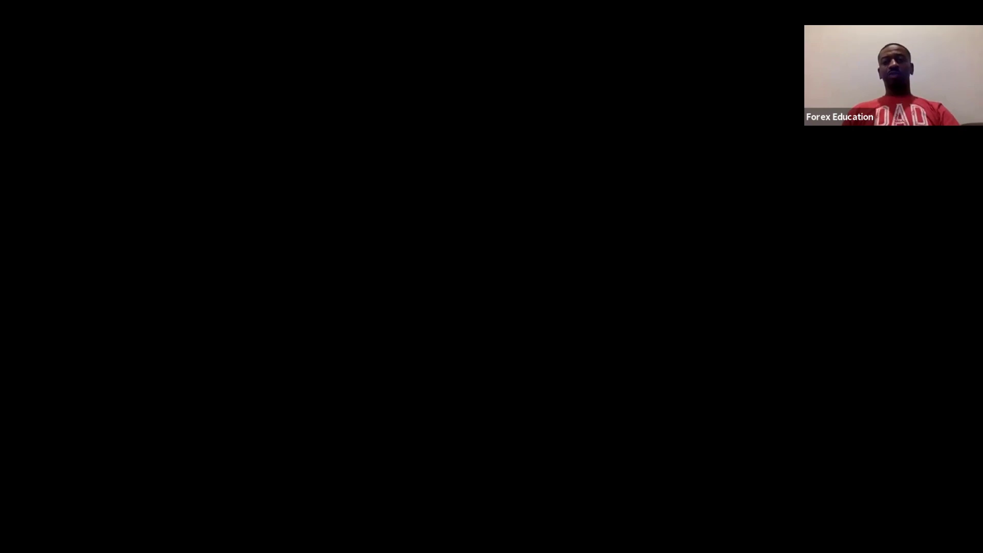
pyautogui.press('Return')
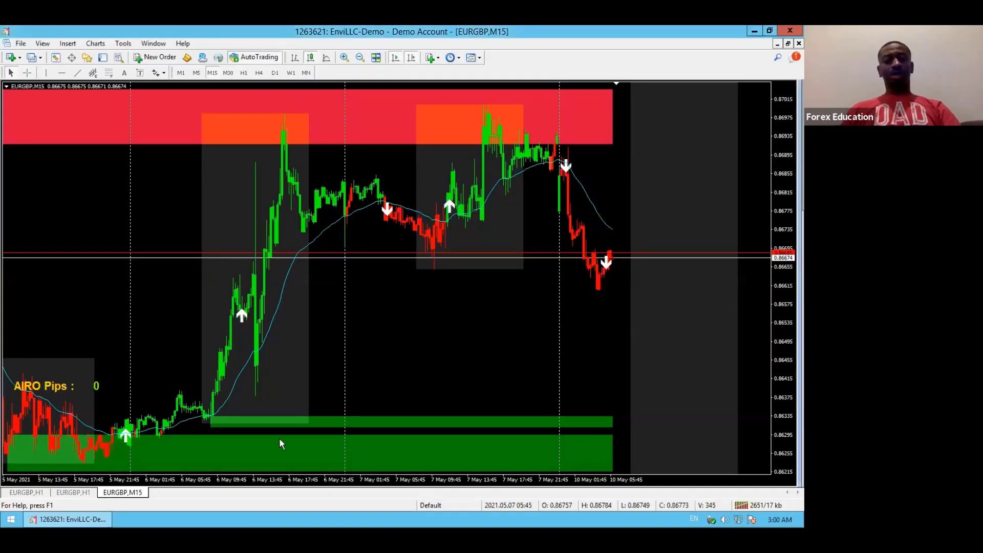
# Go back to the AIRO Dashboard and launch the GBPJPY M15 chart from its signal grid.
pyautogui.click(28, 492)
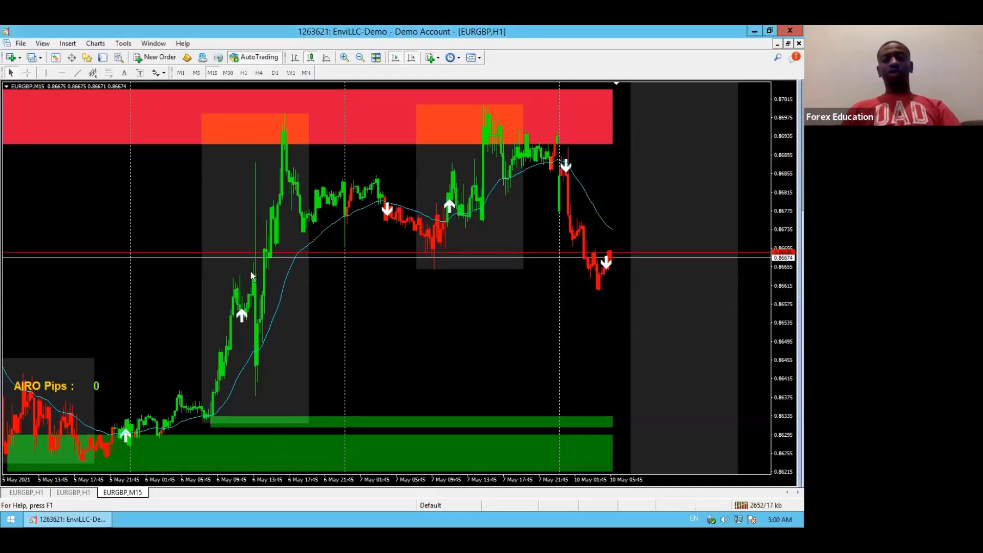
pyautogui.click(236, 124)
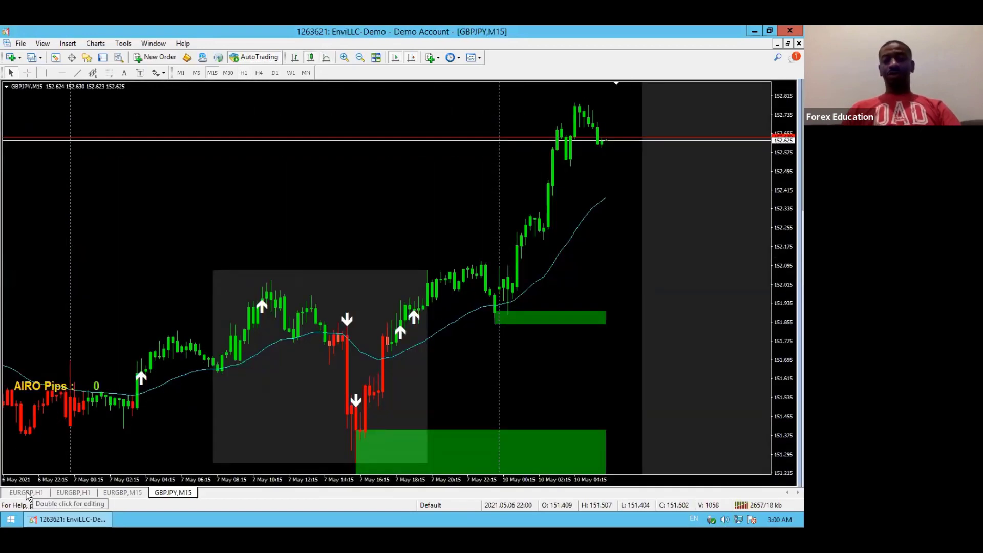
# Check the Template_For_New_Chart input in the Airo Dashboard expert settings and accept it with the value AIRO.
pyautogui.click(27, 493)
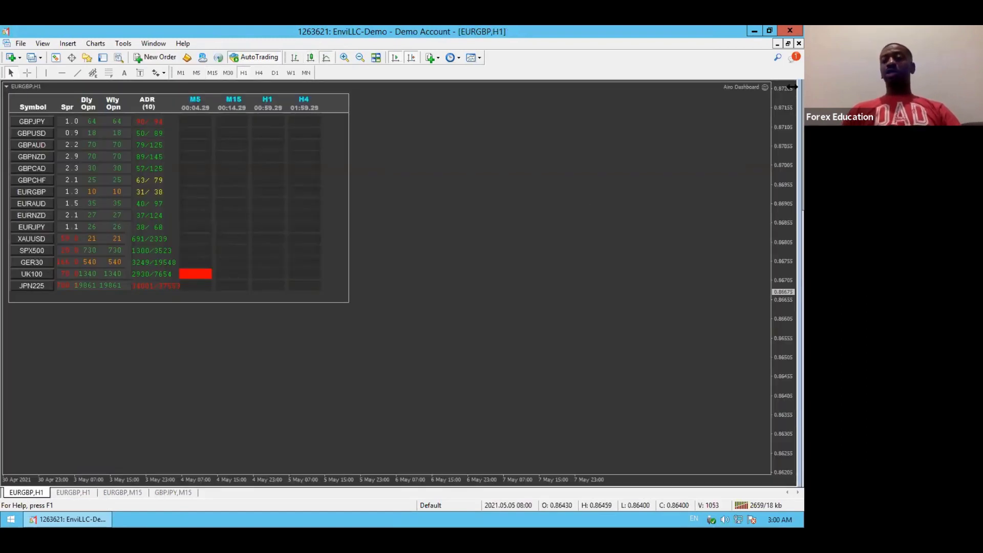
pyautogui.click(764, 87)
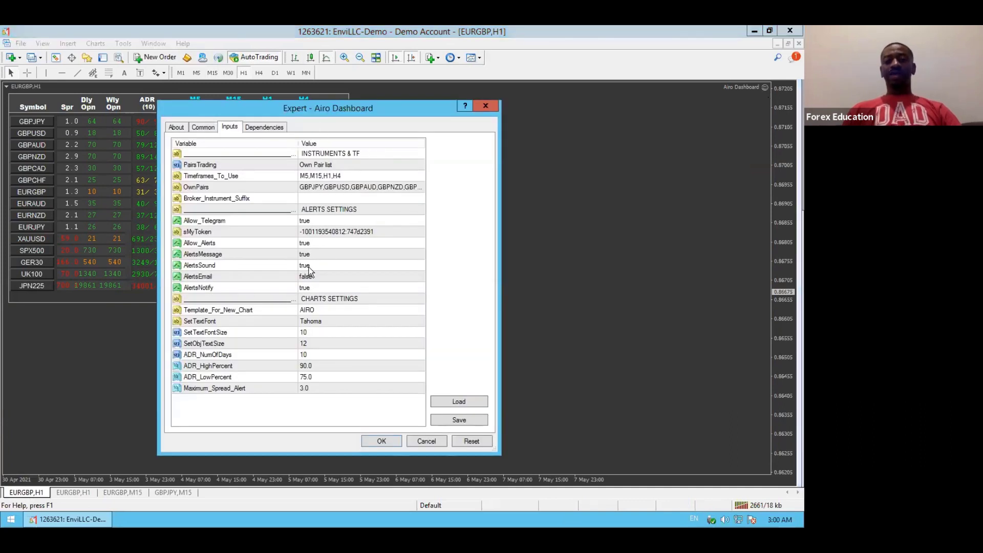
pyautogui.click(257, 310)
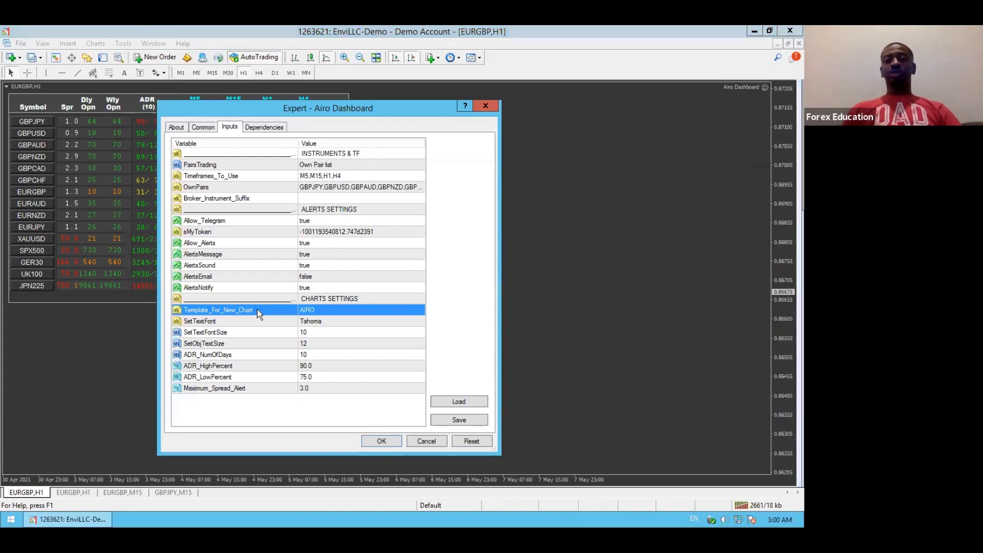
pyautogui.click(323, 311)
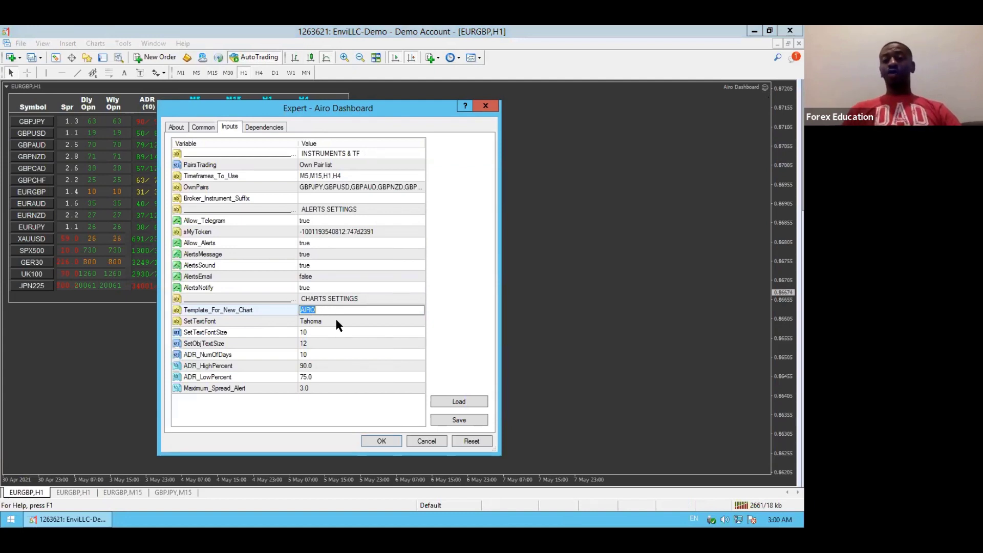
pyautogui.click(391, 441)
pyautogui.click(392, 441)
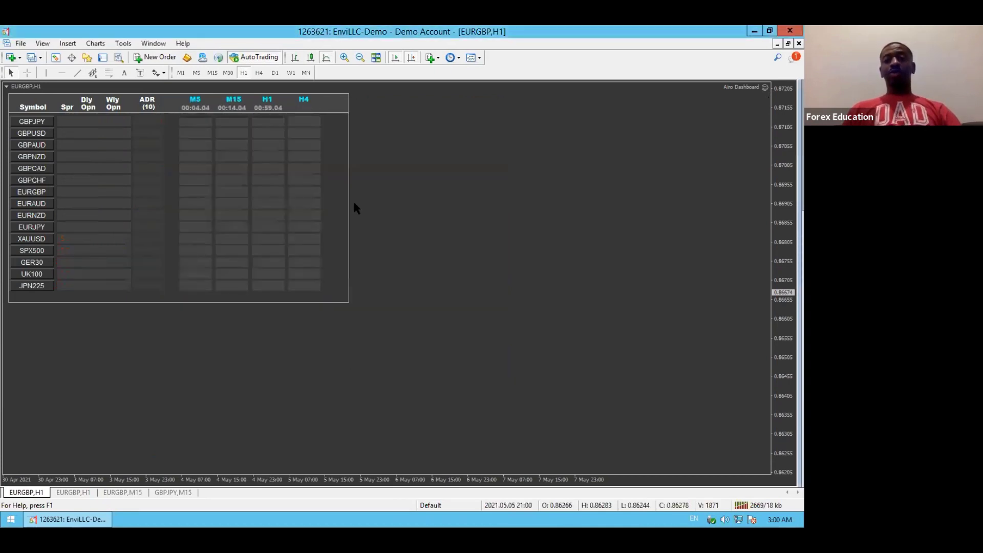
# Look over the list of saved chart templates from the dashboard chart without applying one.
pyautogui.click(519, 320)
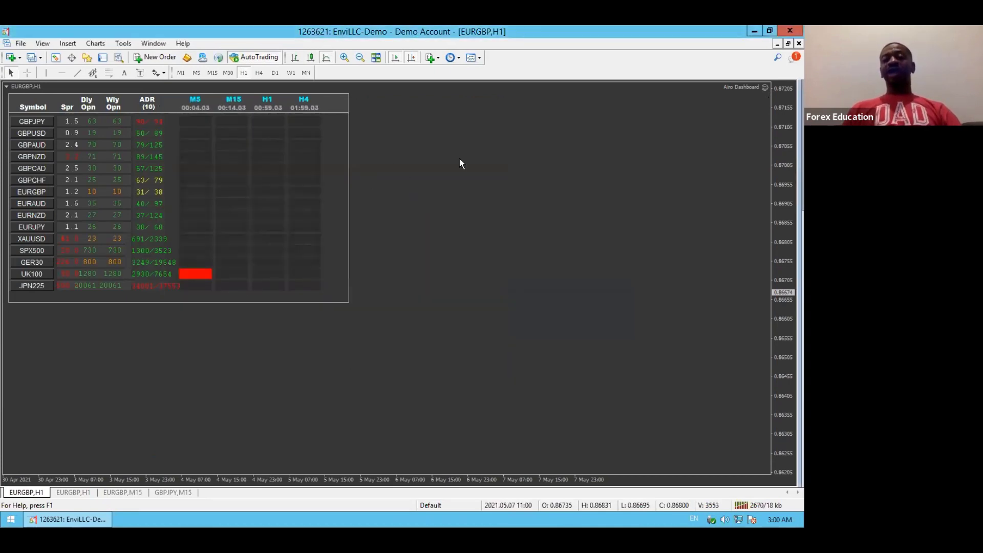
pyautogui.click(478, 58)
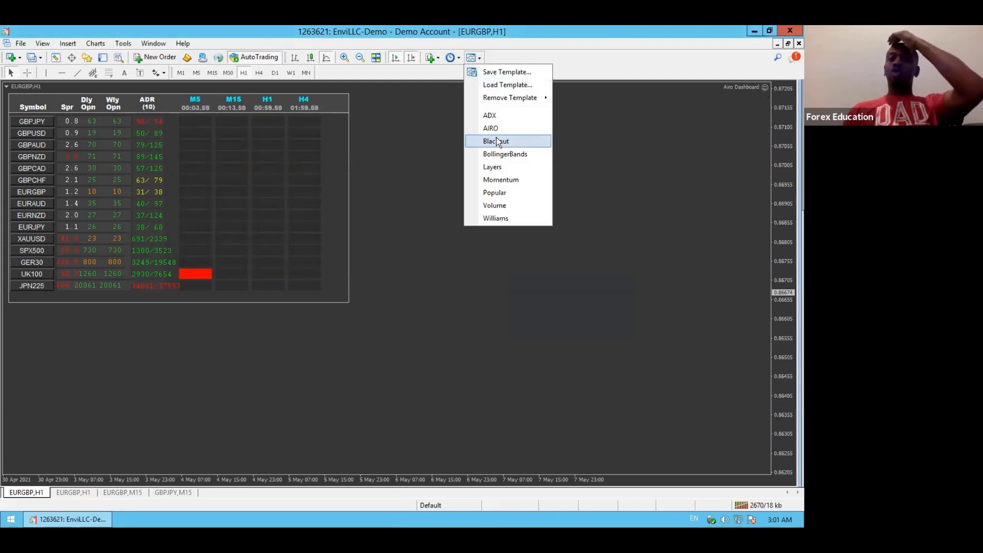
pyautogui.click(434, 163)
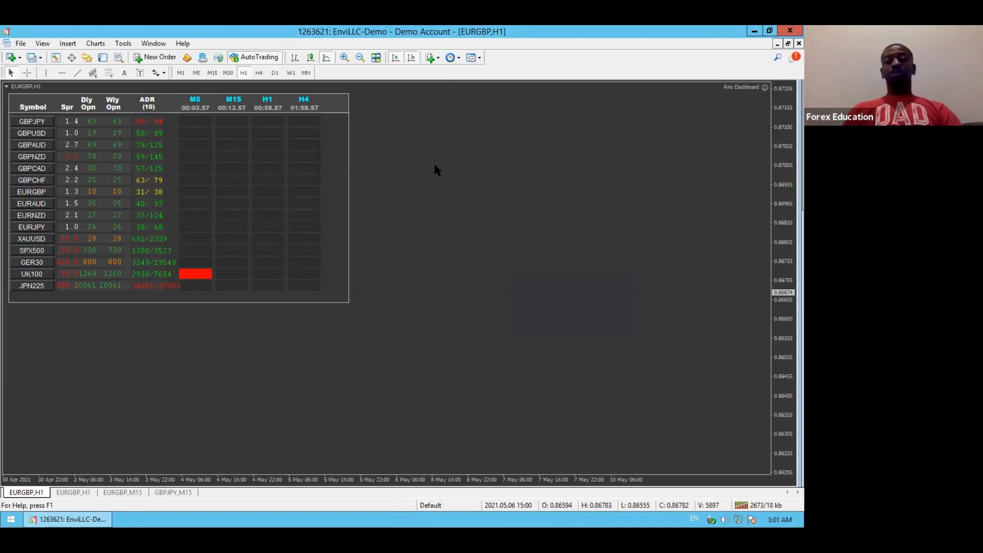
# Open GBPJPY M15 from the dashboard again and apply the AIRO template to the plain GBPUSD H1 chart.
pyautogui.click(234, 121)
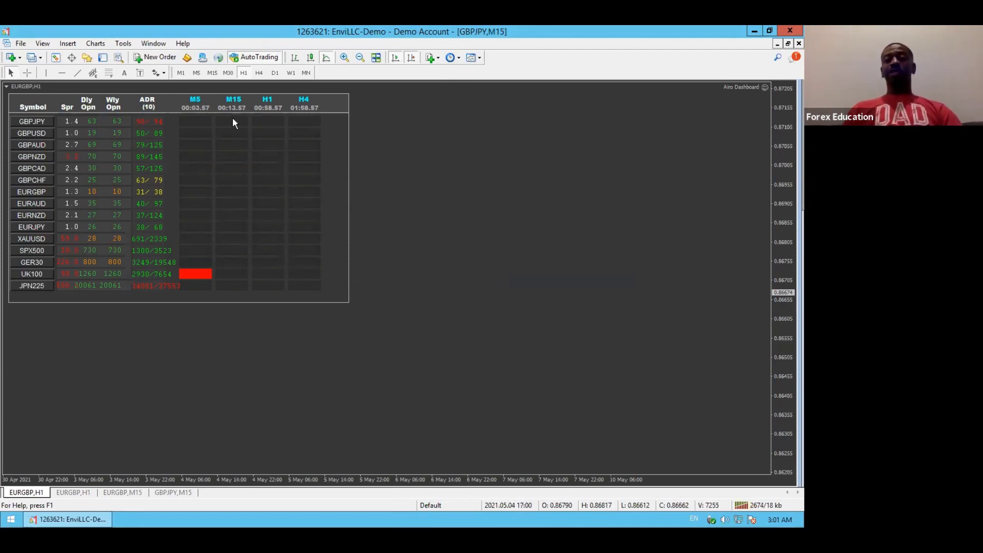
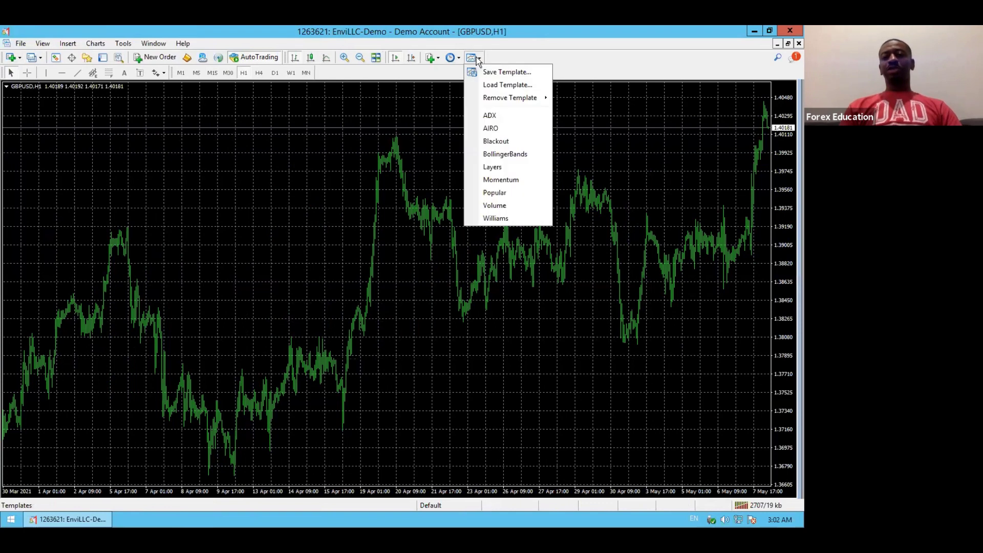
pyautogui.click(496, 127)
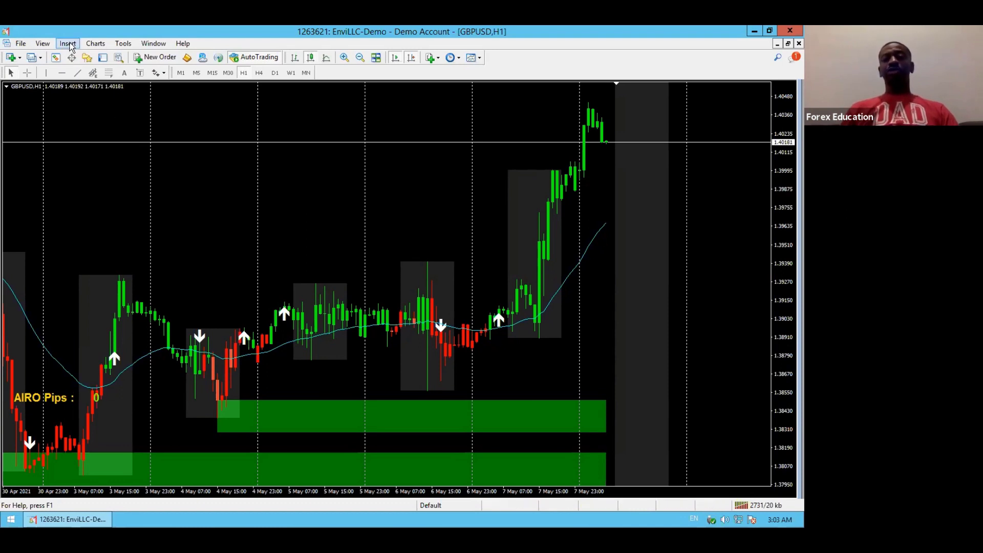
# Enable push notifications in the terminal's notification options, place the cursor in the MetaQuotes ID field, and cancel the changes.
pyautogui.click(124, 45)
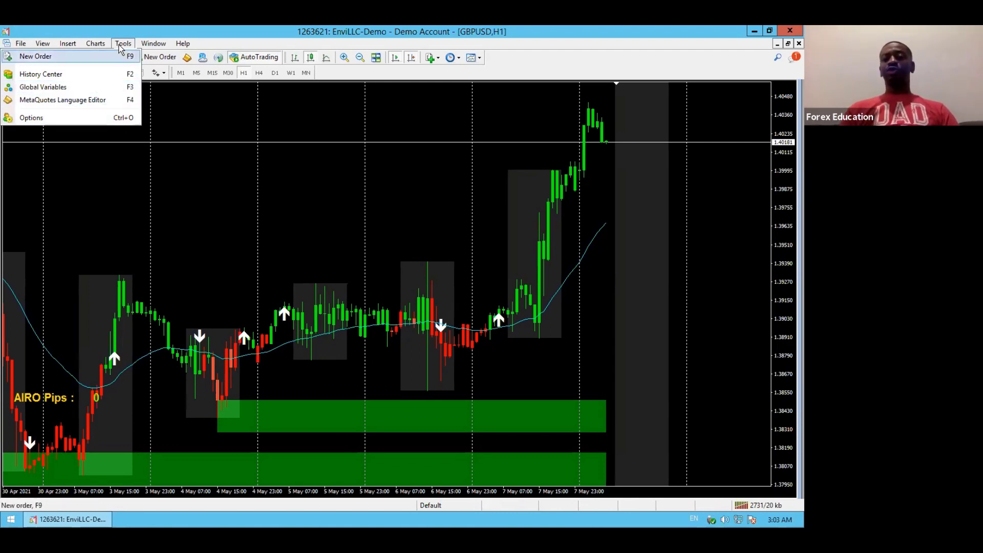
pyautogui.click(78, 116)
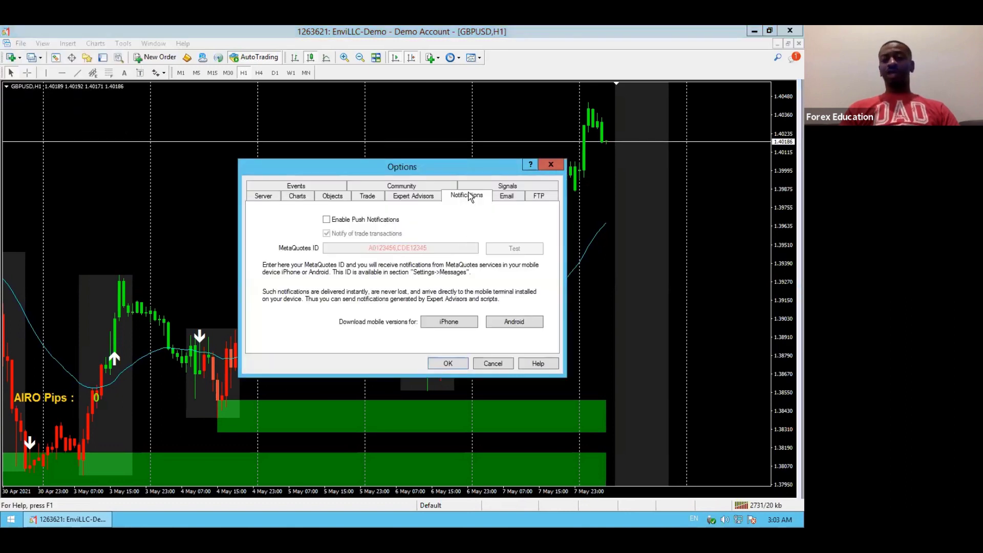
pyautogui.moveTo(410, 164); pyautogui.dragTo(391, 142)
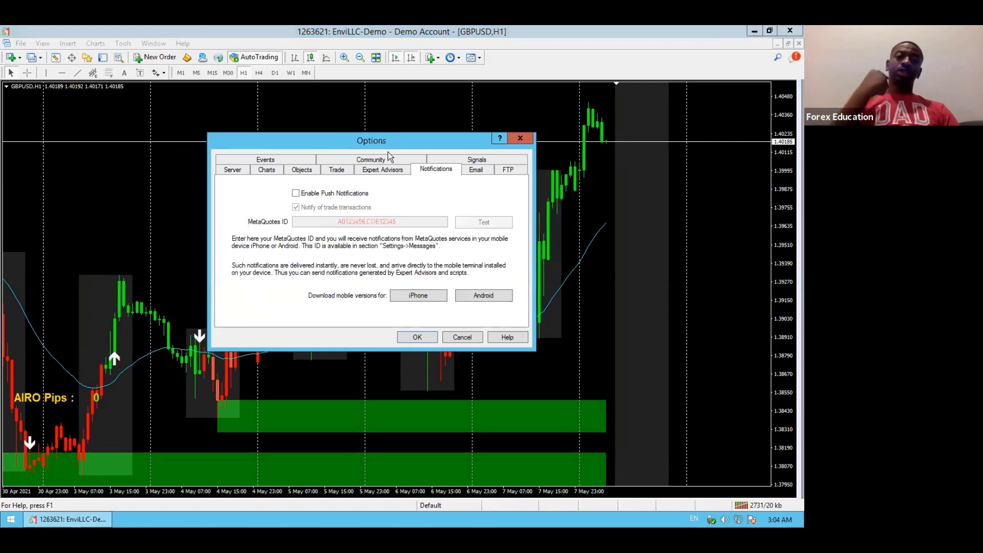
pyautogui.click(296, 193)
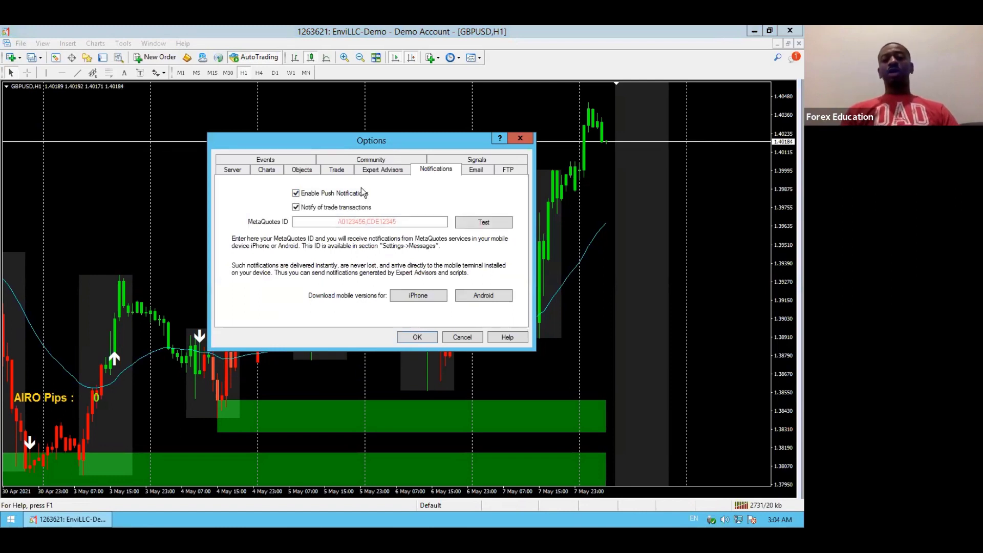
pyautogui.click(323, 221)
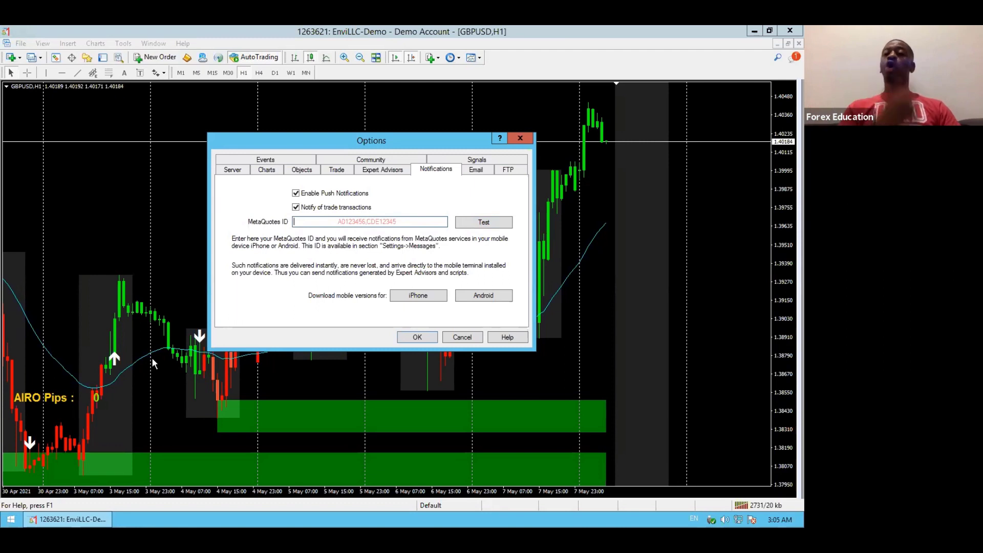
pyautogui.click(461, 337)
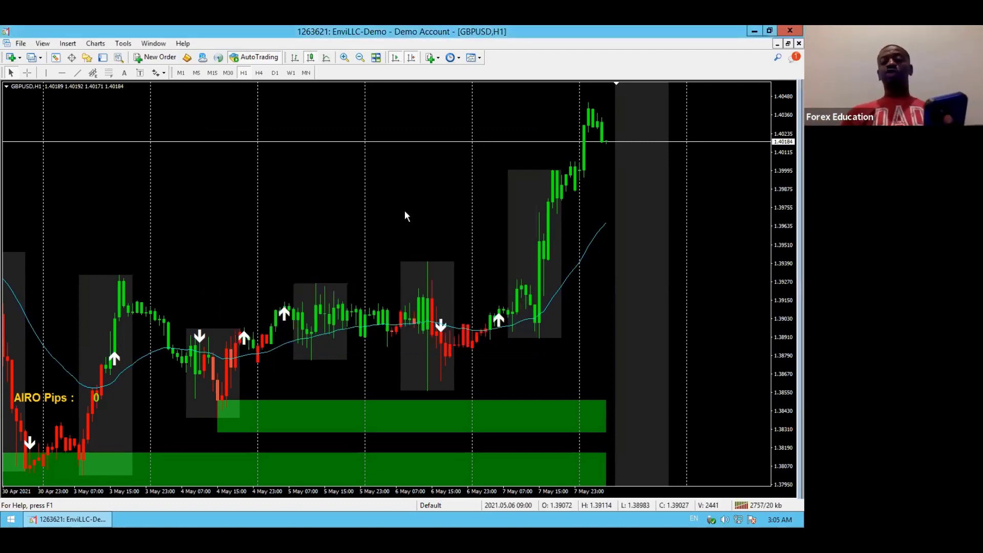